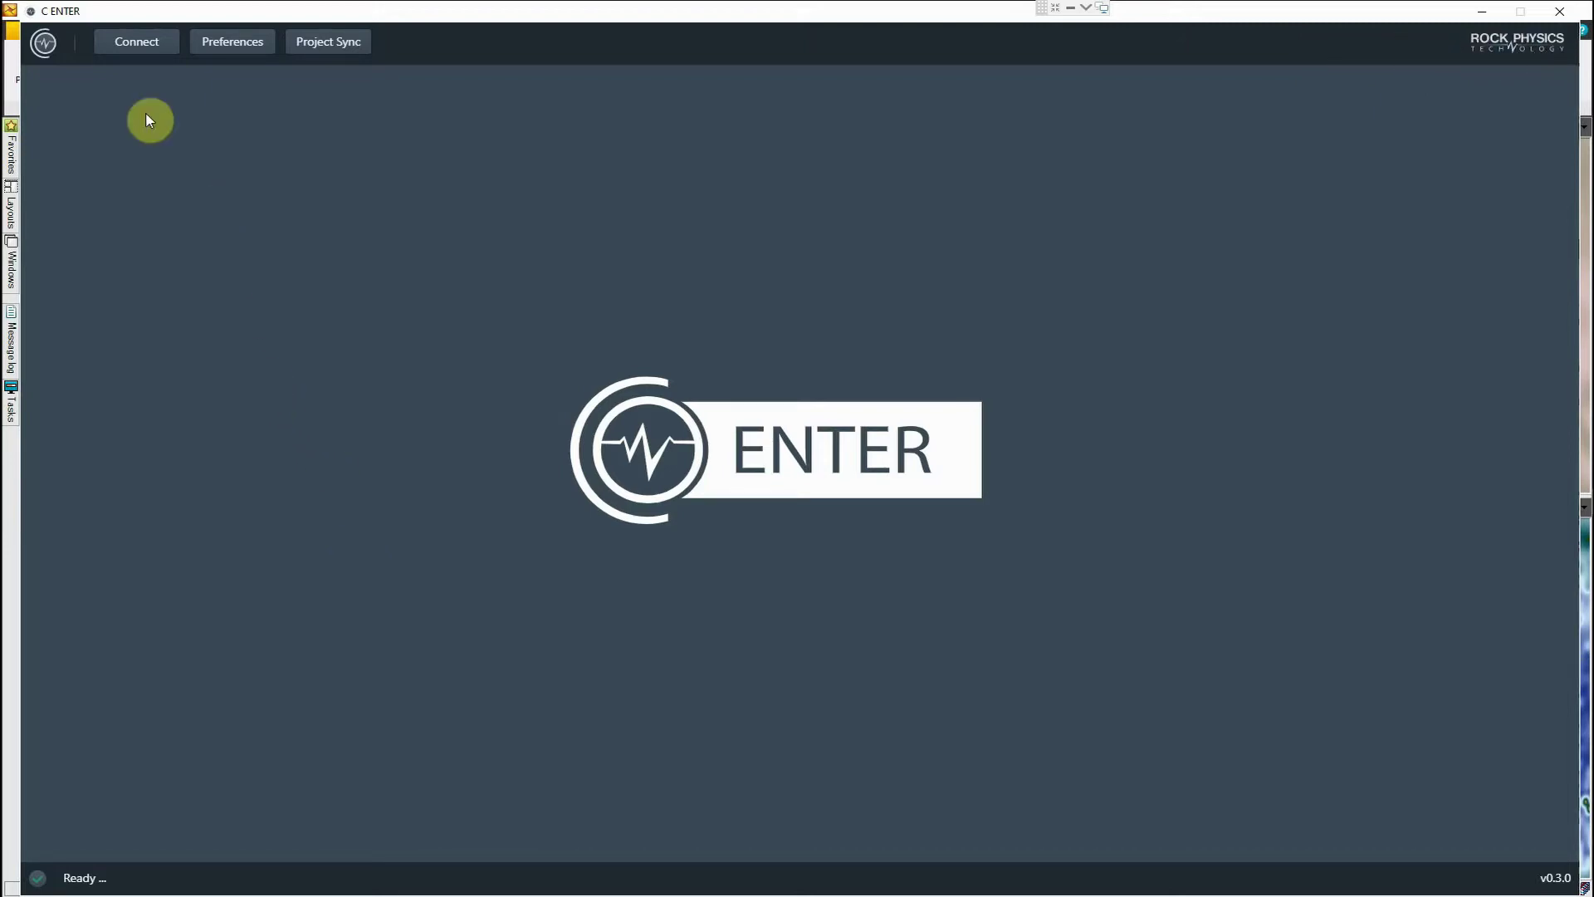
- Open the AVO prediction module and switch to the AVO intercept and gradient workflow
mouse_move(304, 16)
left_mouse_down()
mouse_move(562, 200)
mouse_move(765, 430)
mouse_move(605, 321)
mouse_move(473, 124)
mouse_move(309, 26)
left_mouse_up()
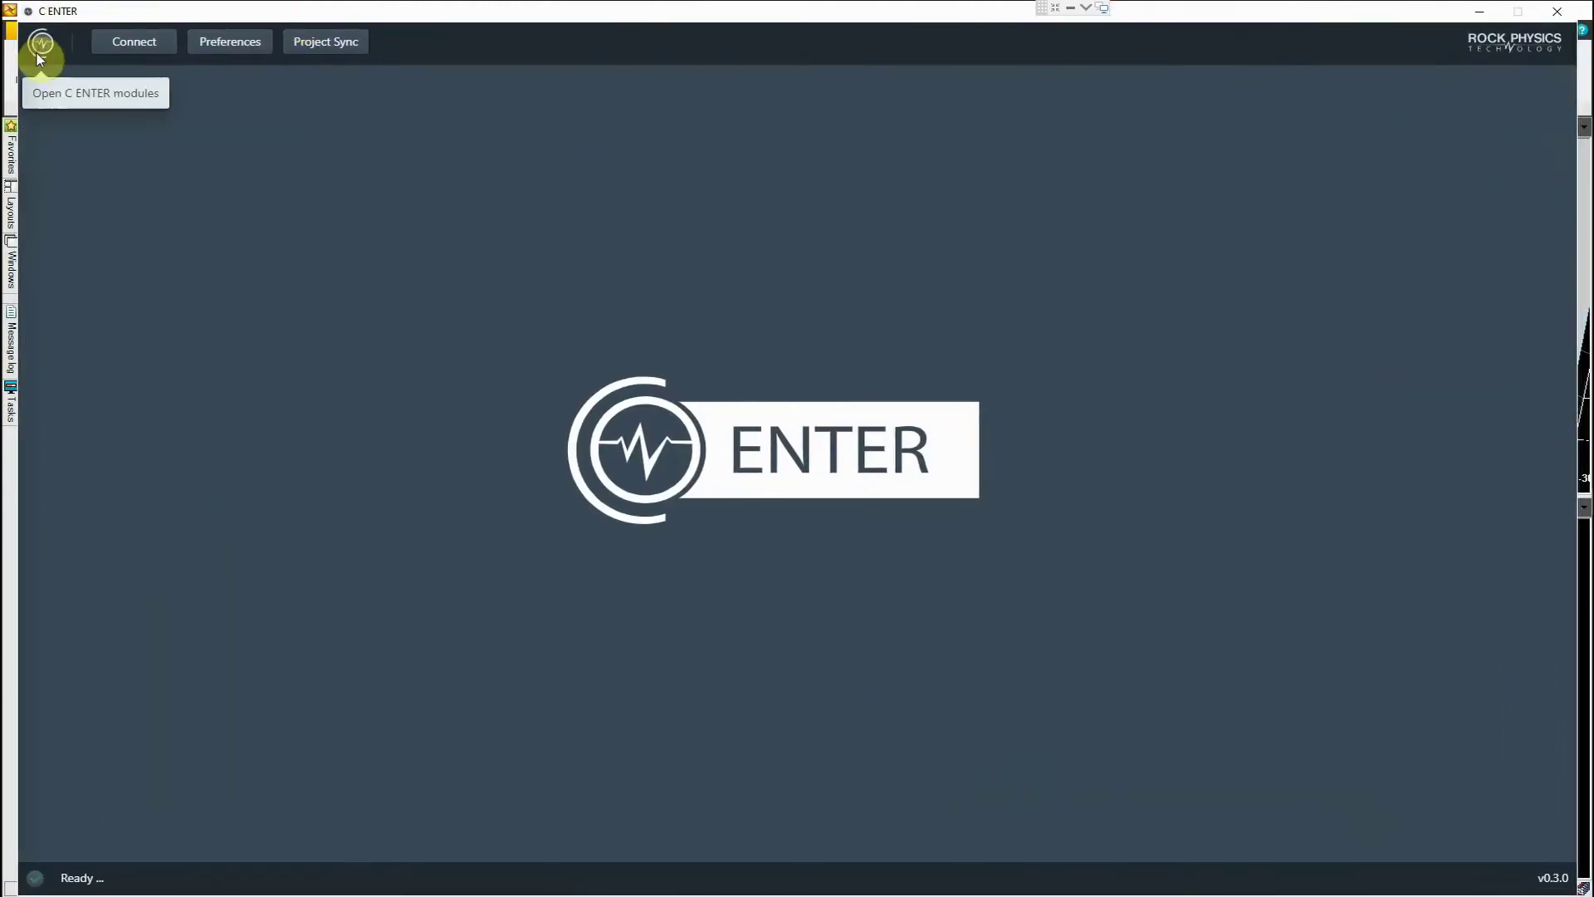
left_click(37, 52)
left_click(135, 178)
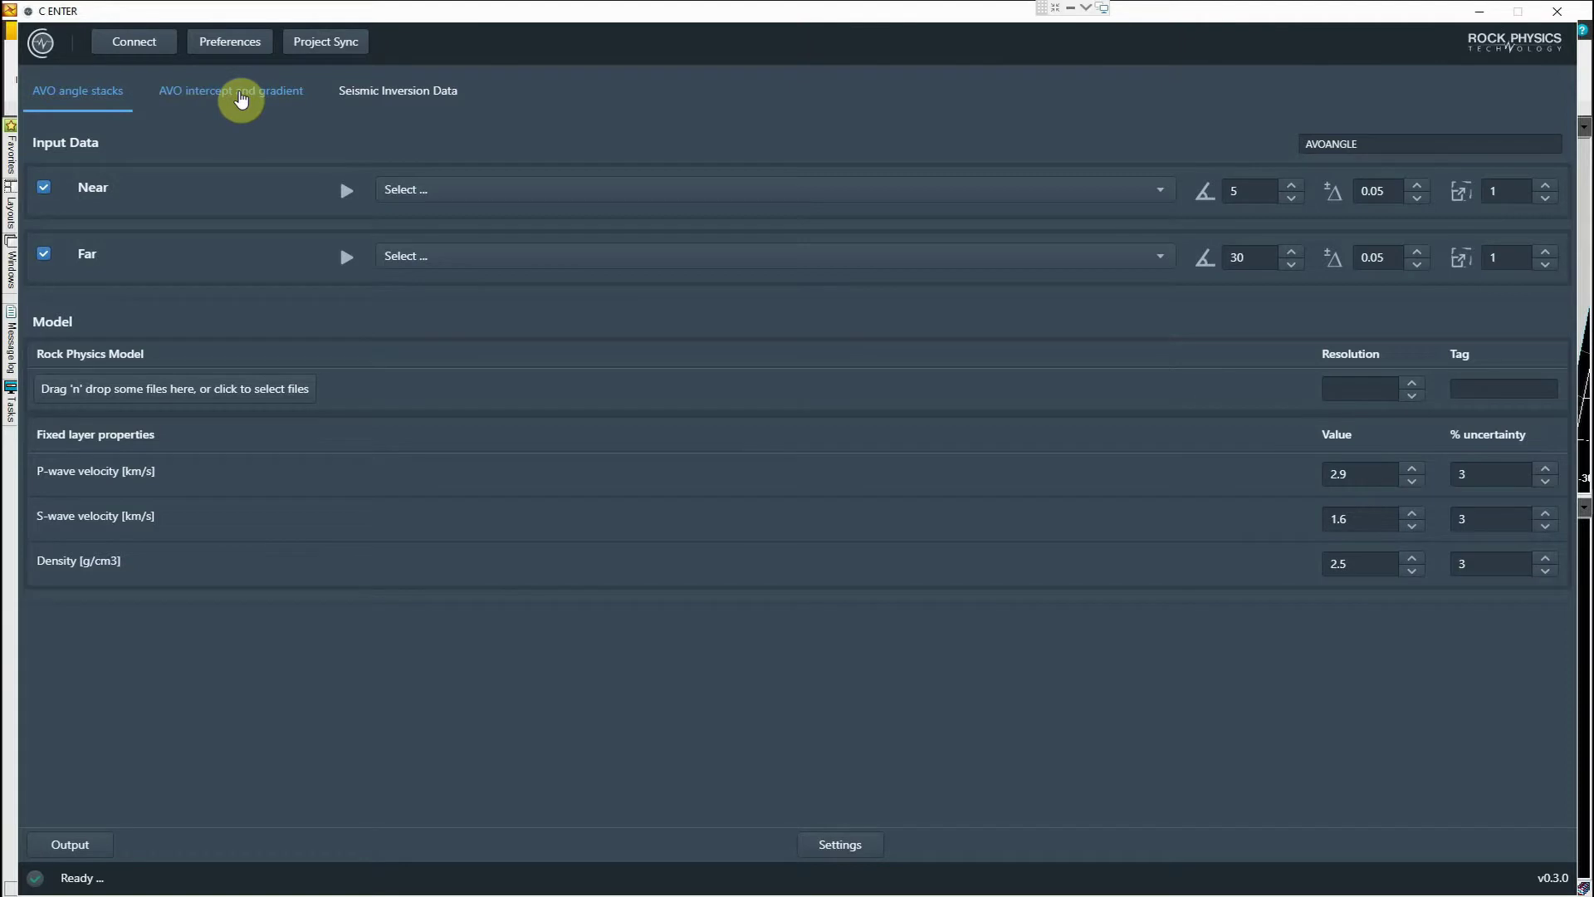
left_click(241, 99)
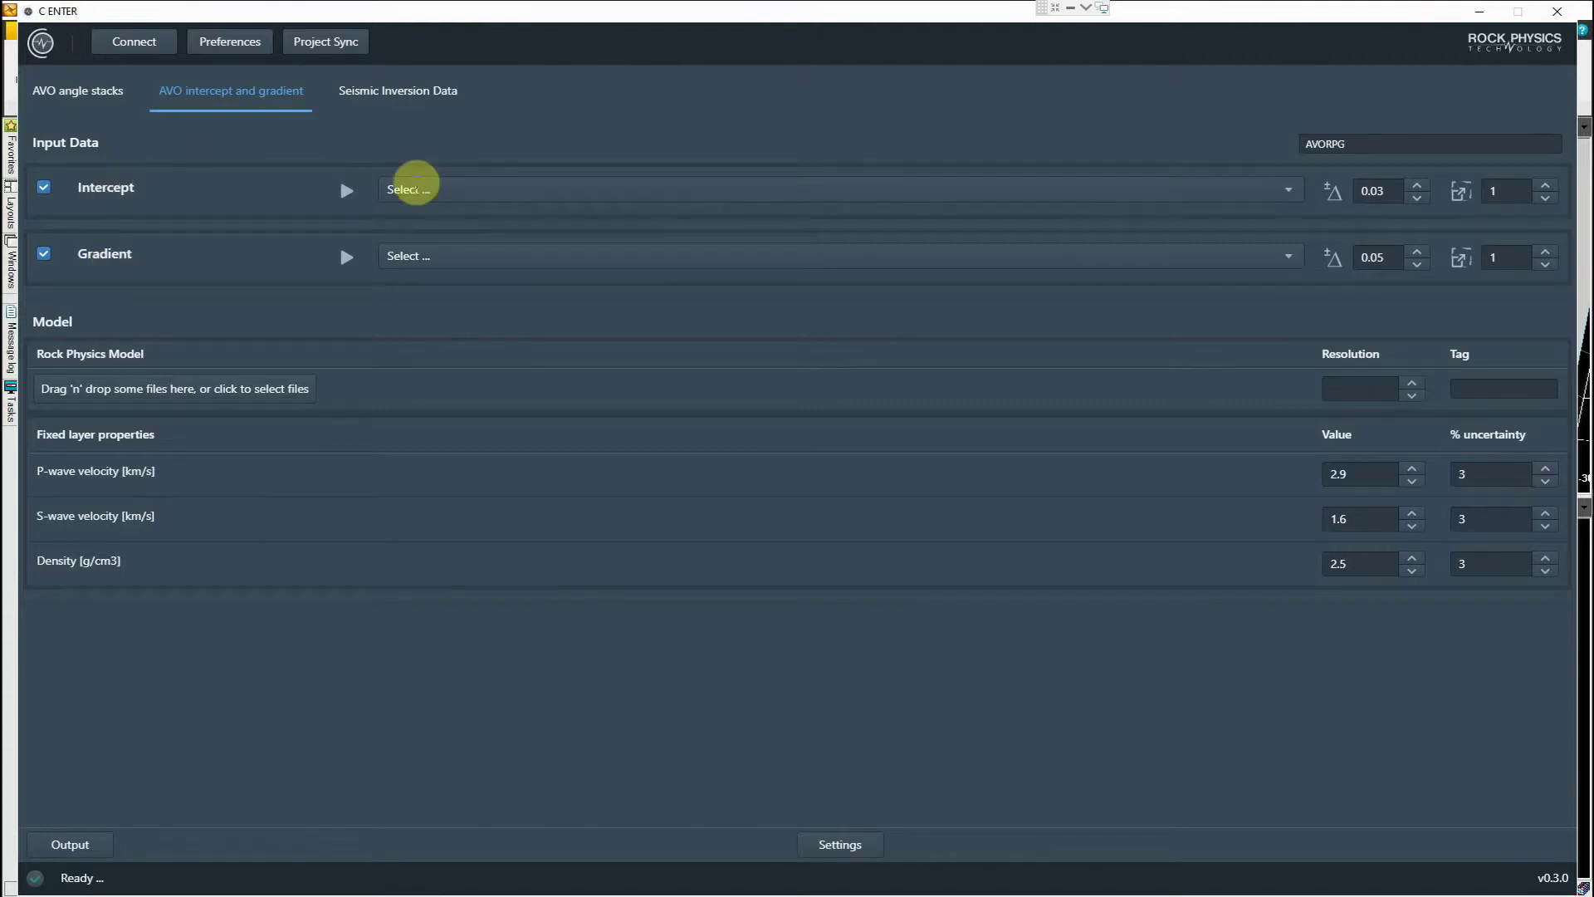
- Assign Intercept_Near as intercept with scale factor 1e-4 and Gradient_Far-Near as gradient with scale factor 3e-4
left_click(434, 192)
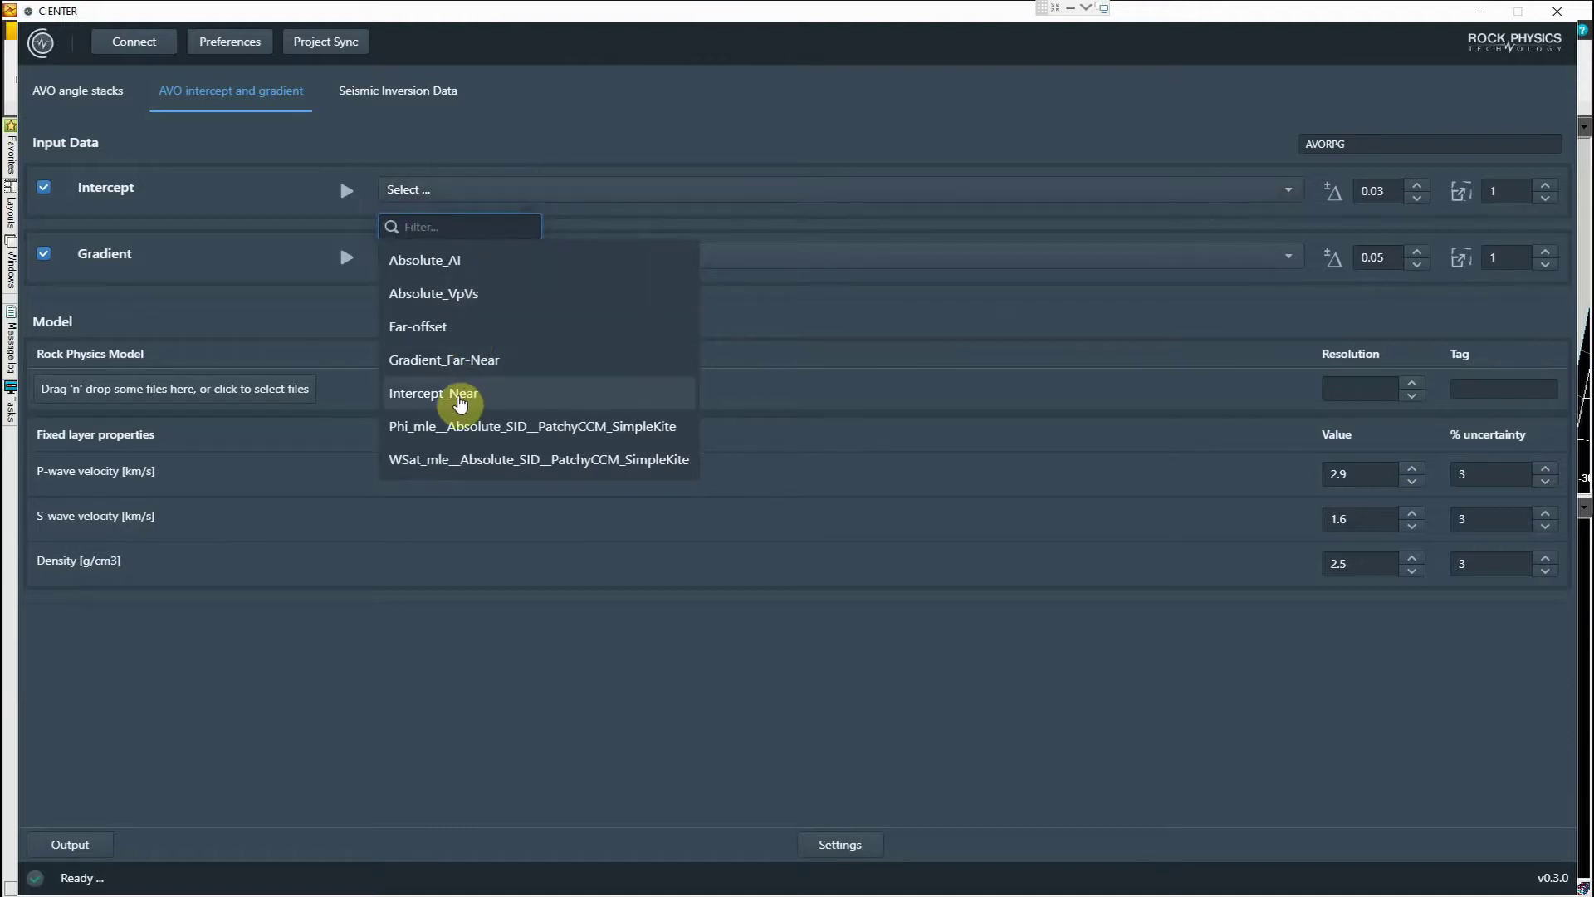
left_click(460, 397)
left_click(472, 259)
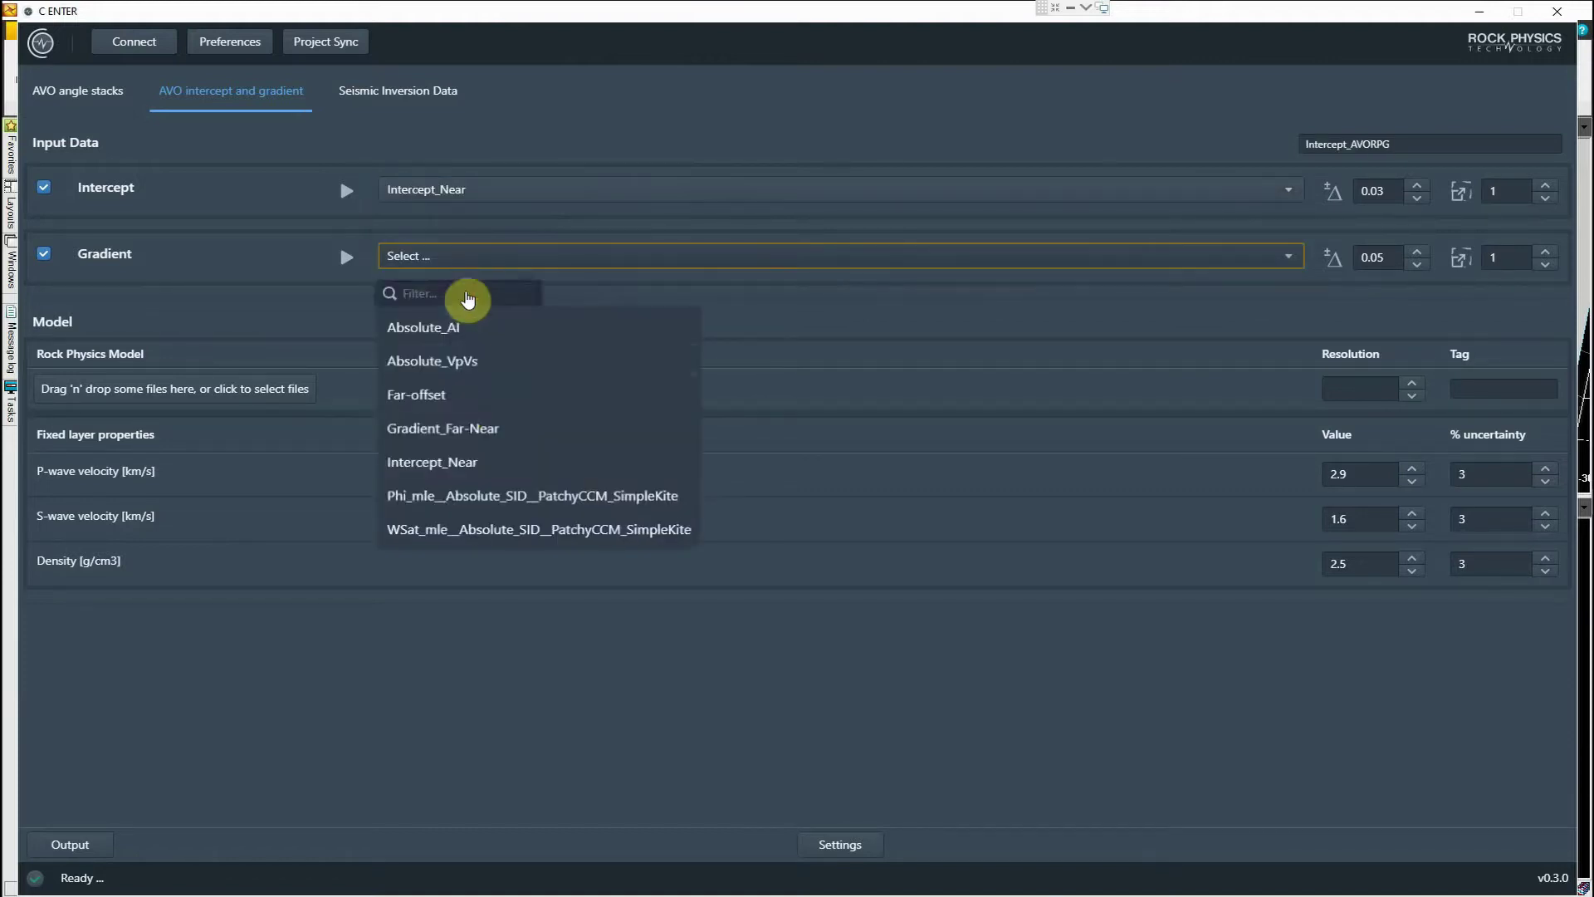
left_click(461, 427)
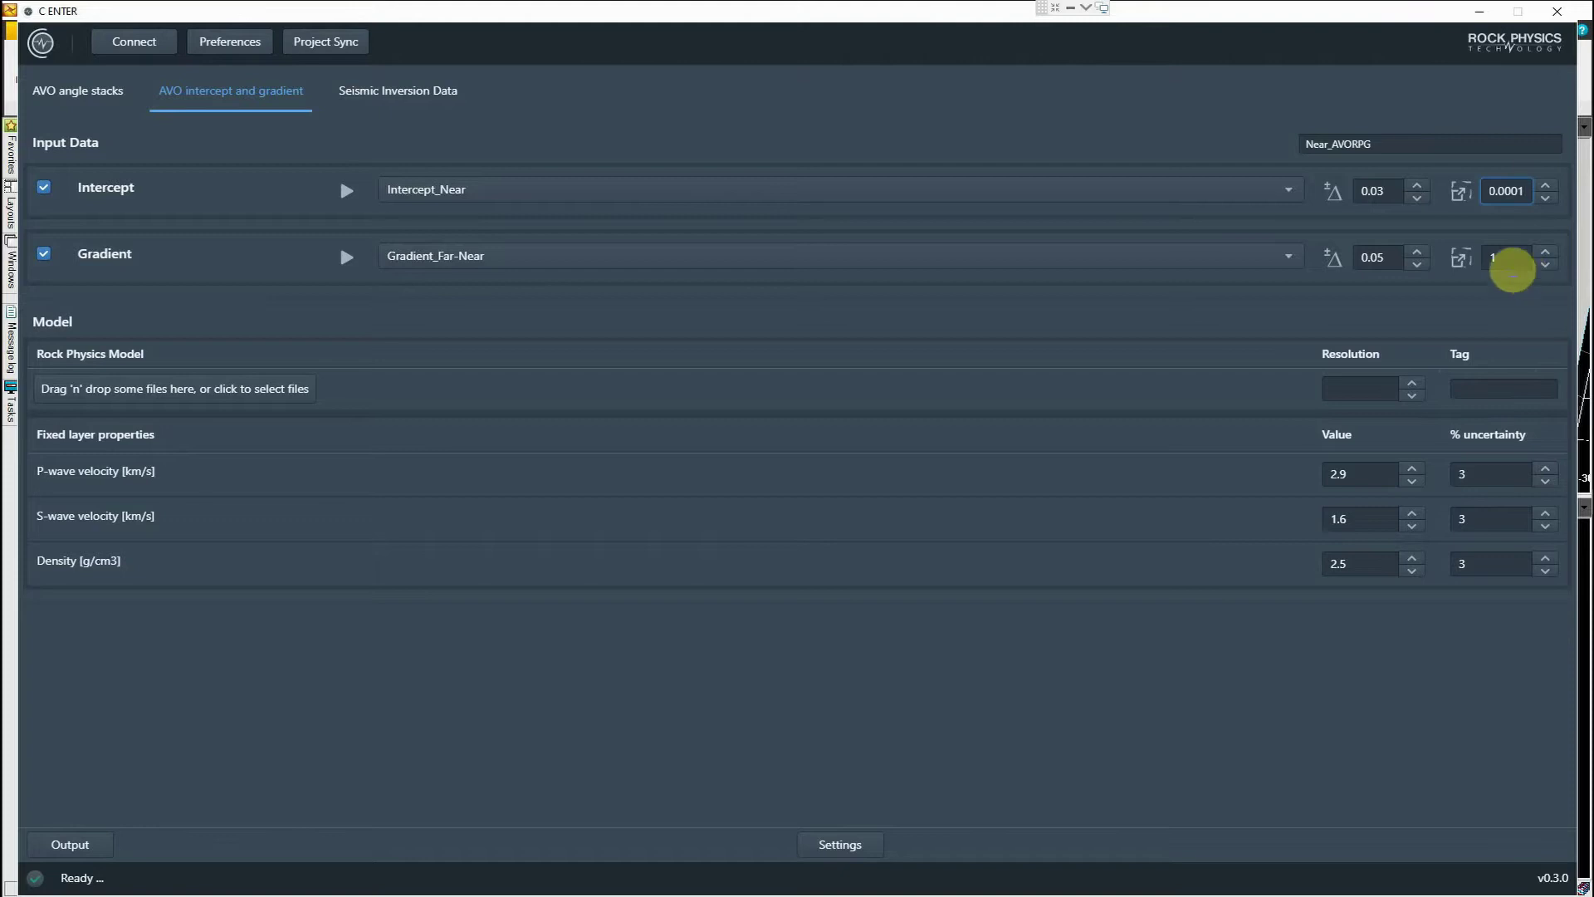
left_click(1493, 258)
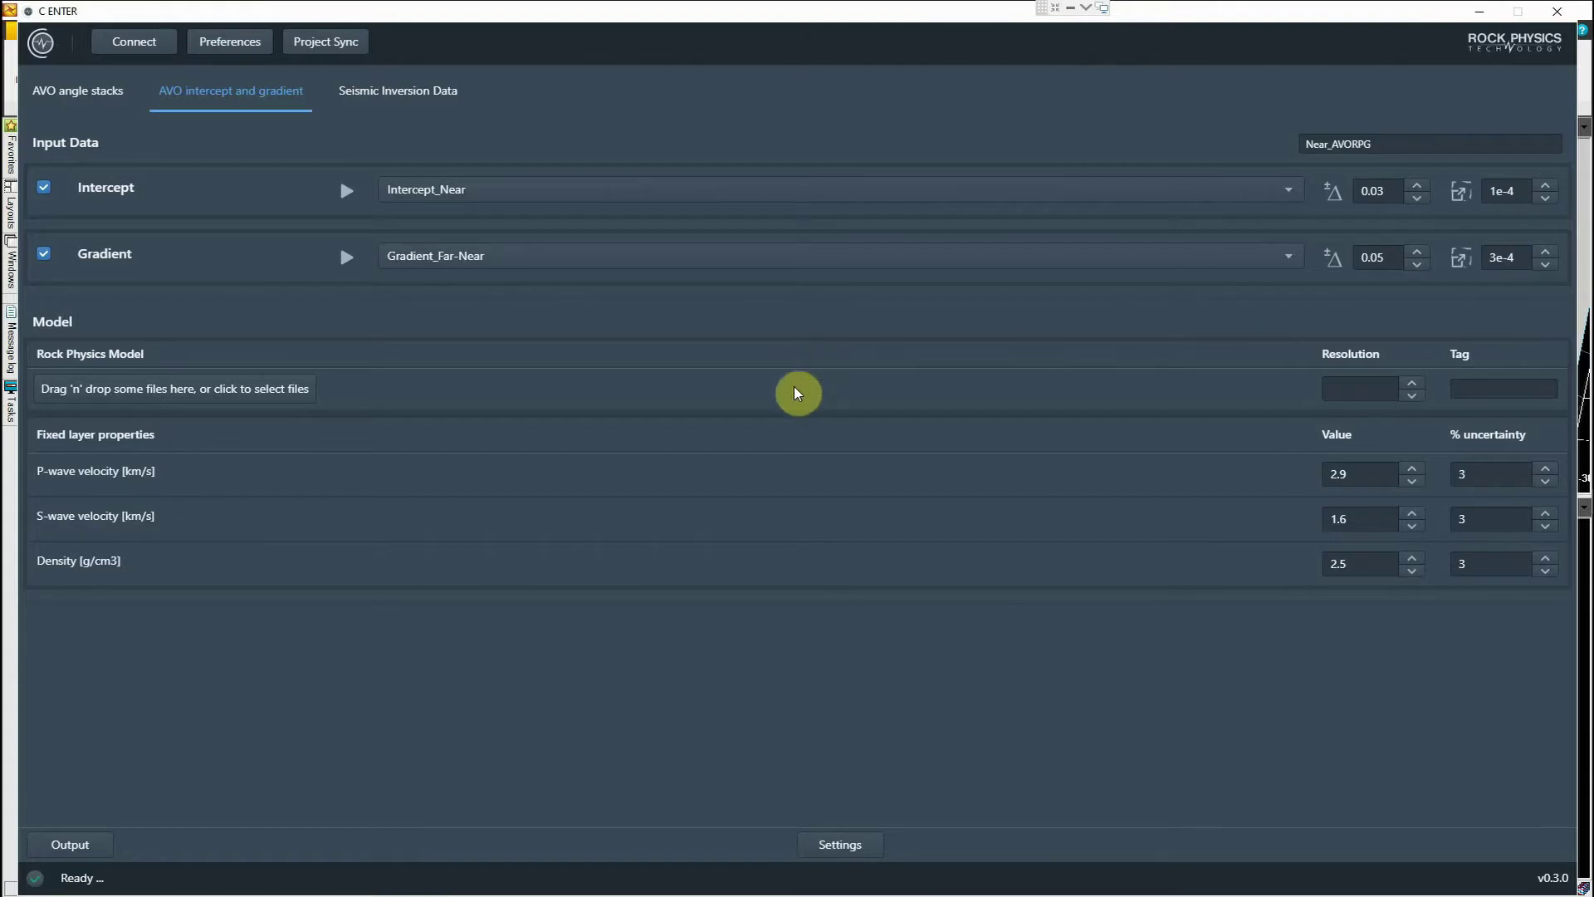
- Load the rock physics model file PatchyCCM_50.NTRG from the models folder
left_click(244, 392)
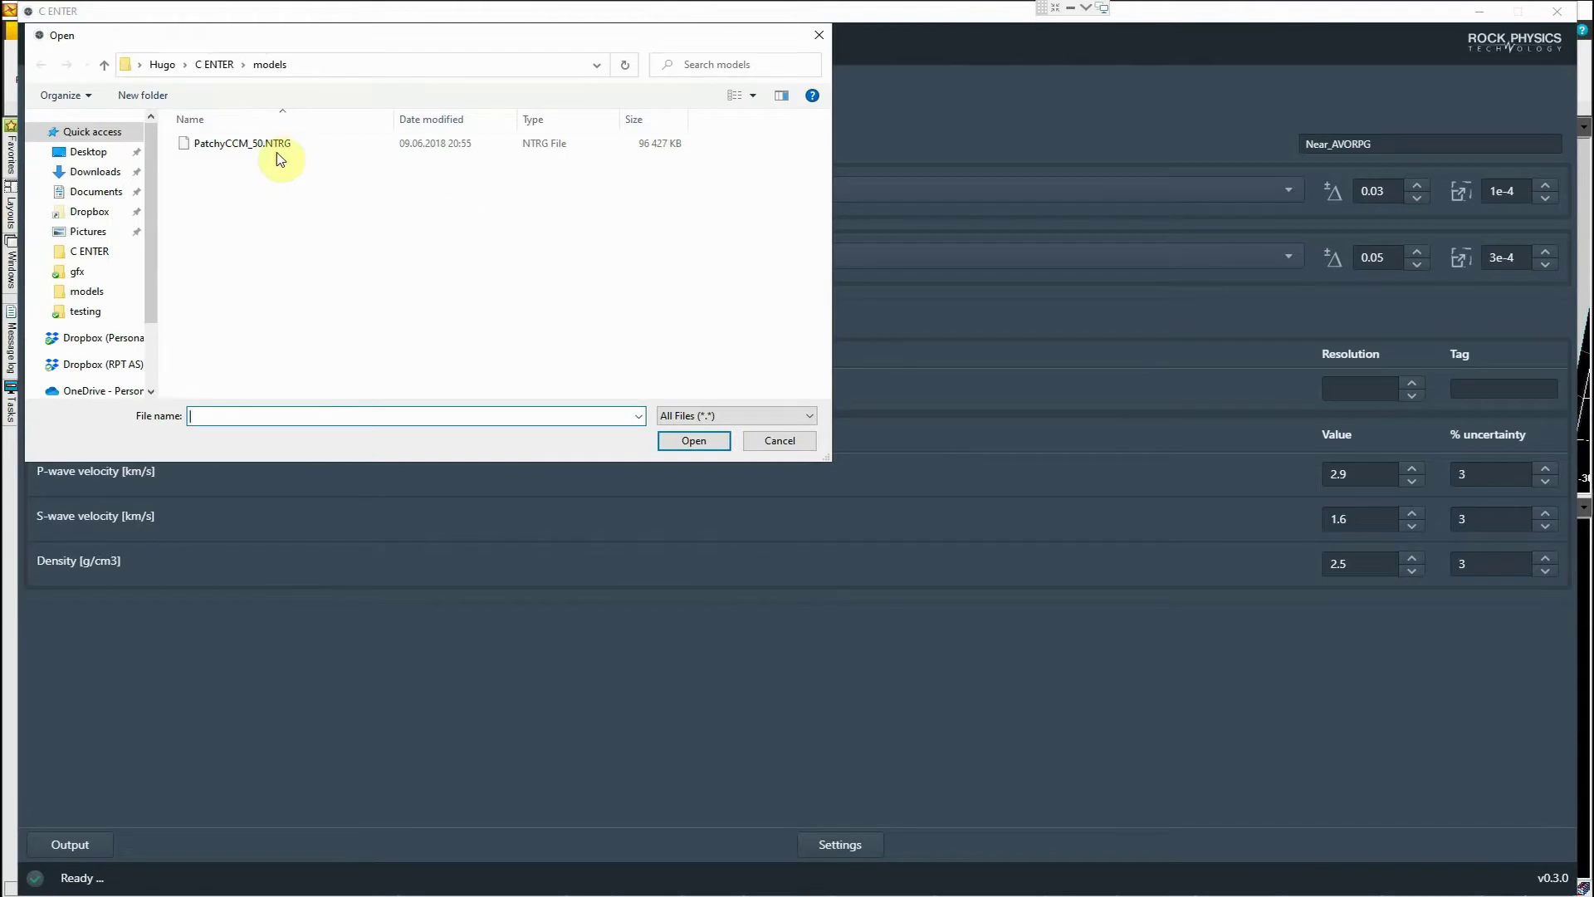
left_click(279, 149)
left_click(729, 440)
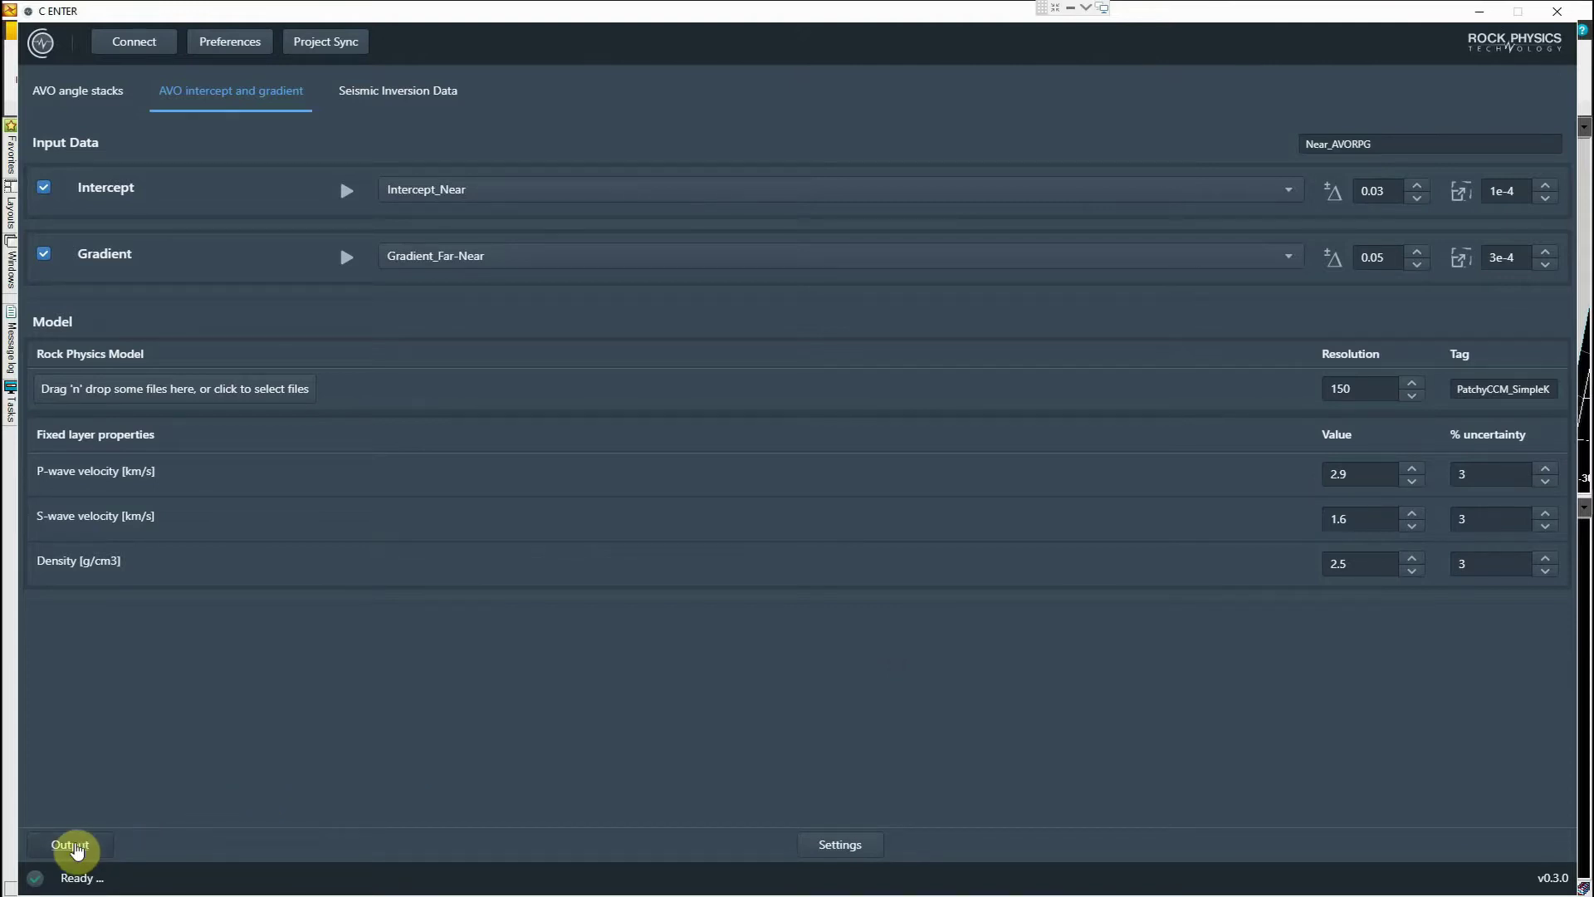
- Open the output setup and remove the most likely effective porosity and most likely water saturation predictions
left_click(73, 846)
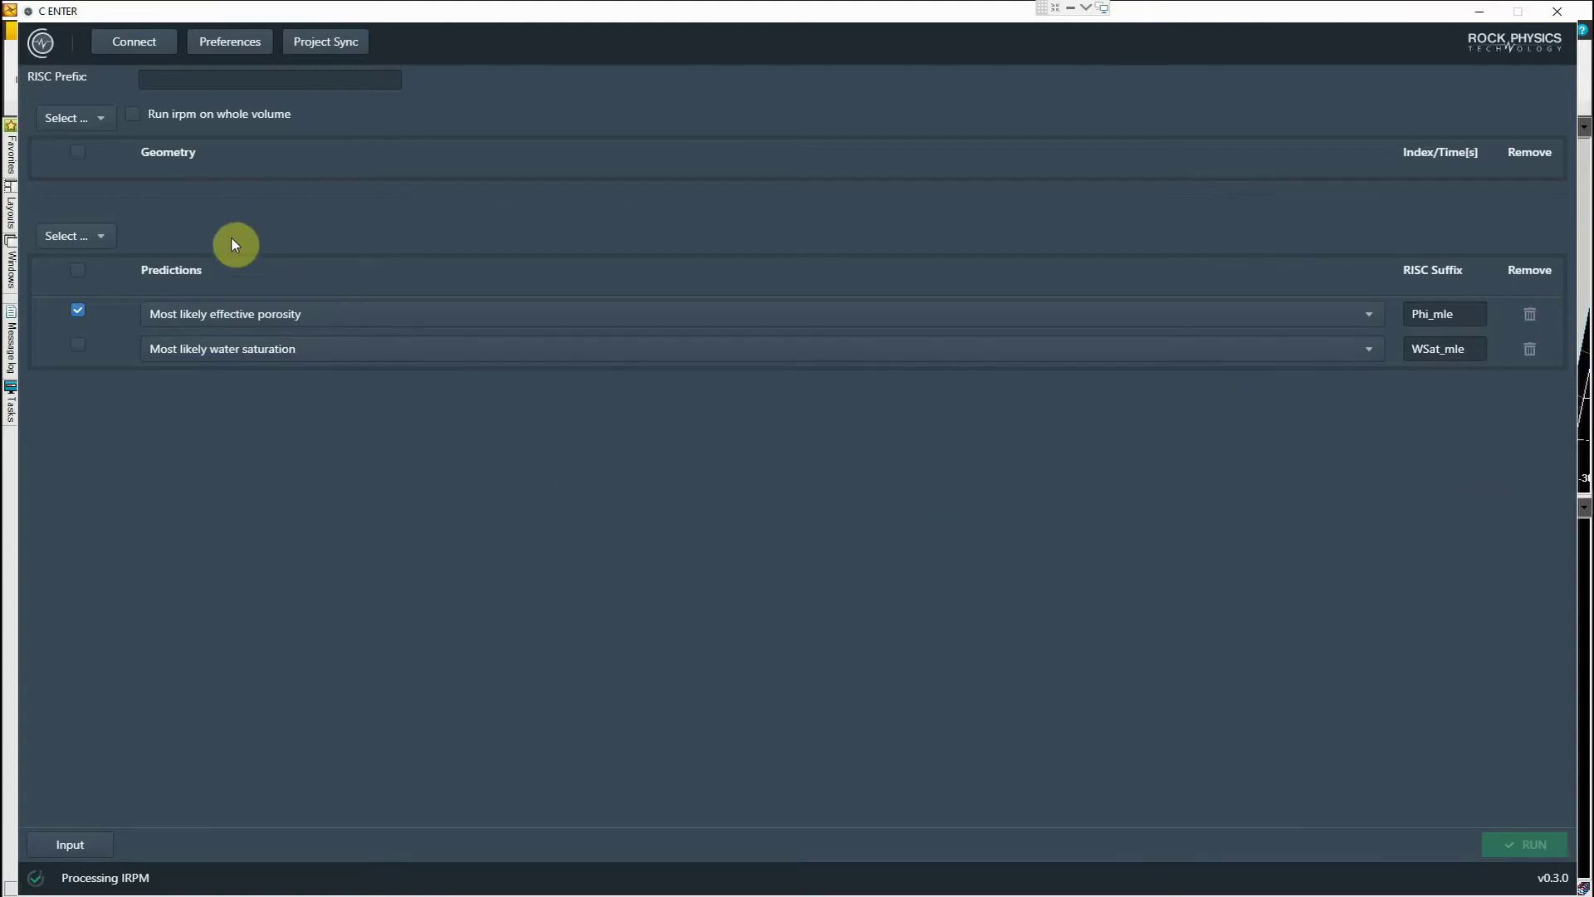
mouse_move(477, 19)
left_mouse_down()
mouse_move(534, 18)
mouse_move(472, 26)
left_mouse_up()
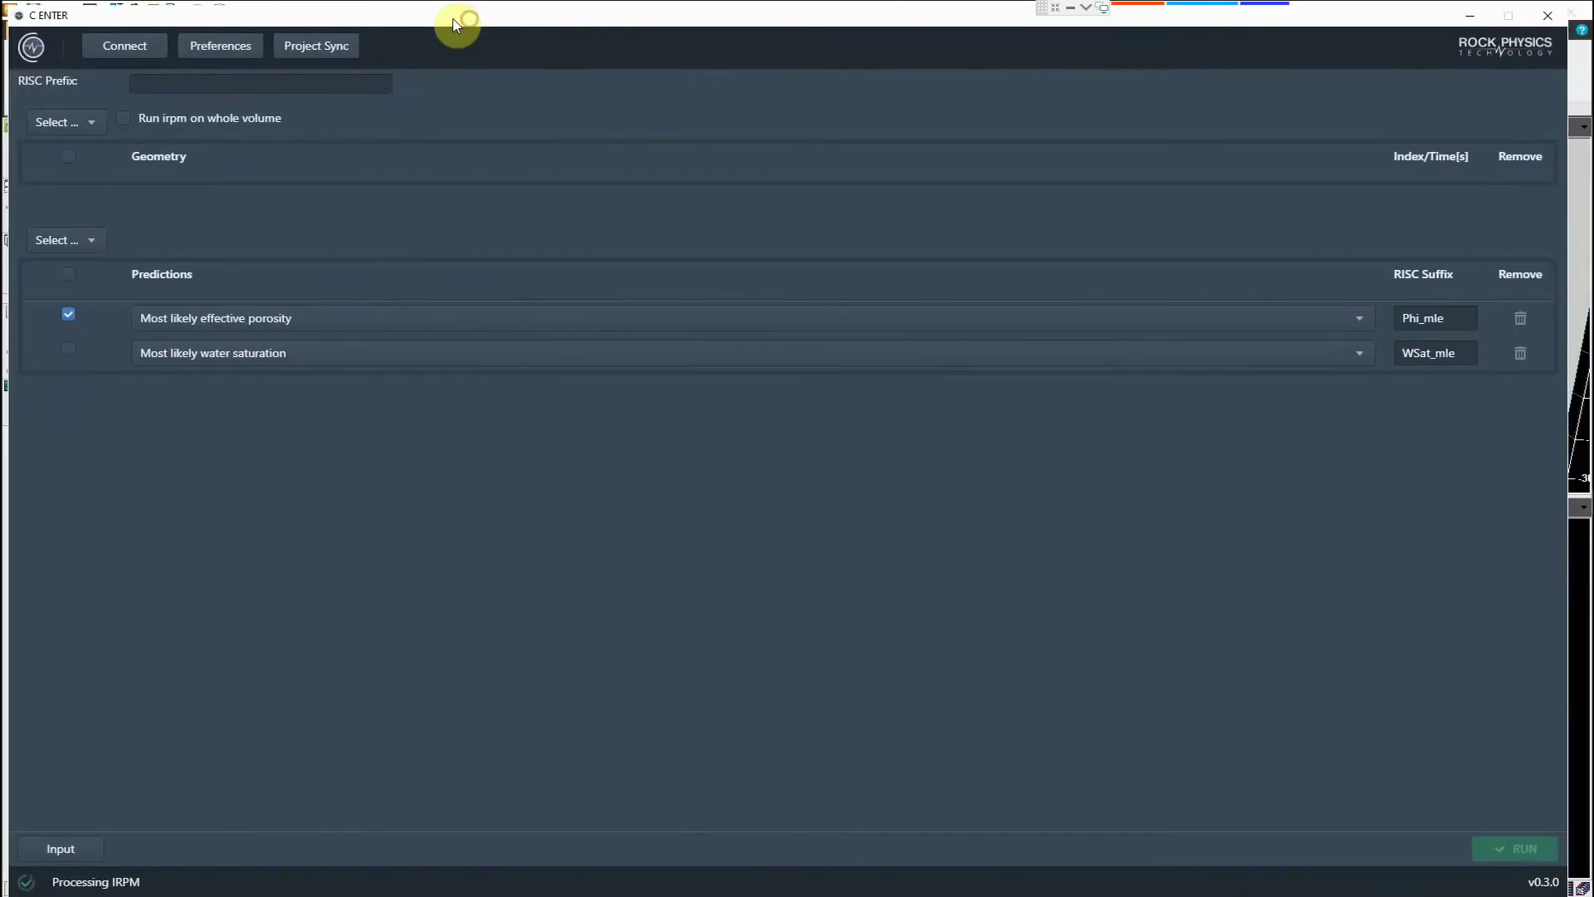
left_click_drag(324, 27, 1565, 55)
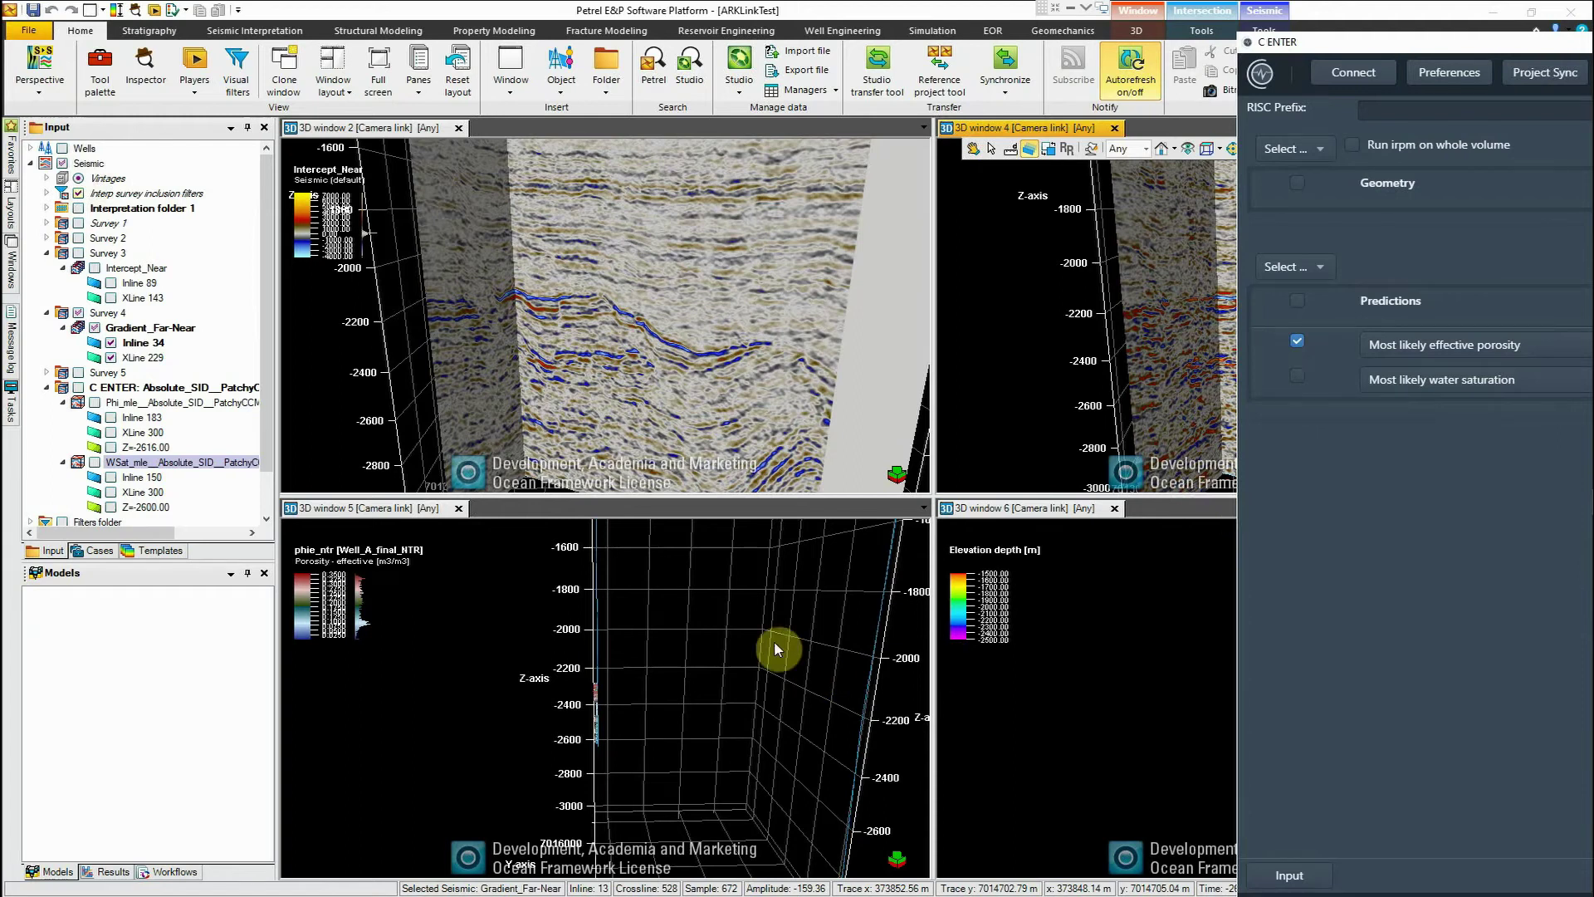
left_click_drag(1334, 42, 108, 13)
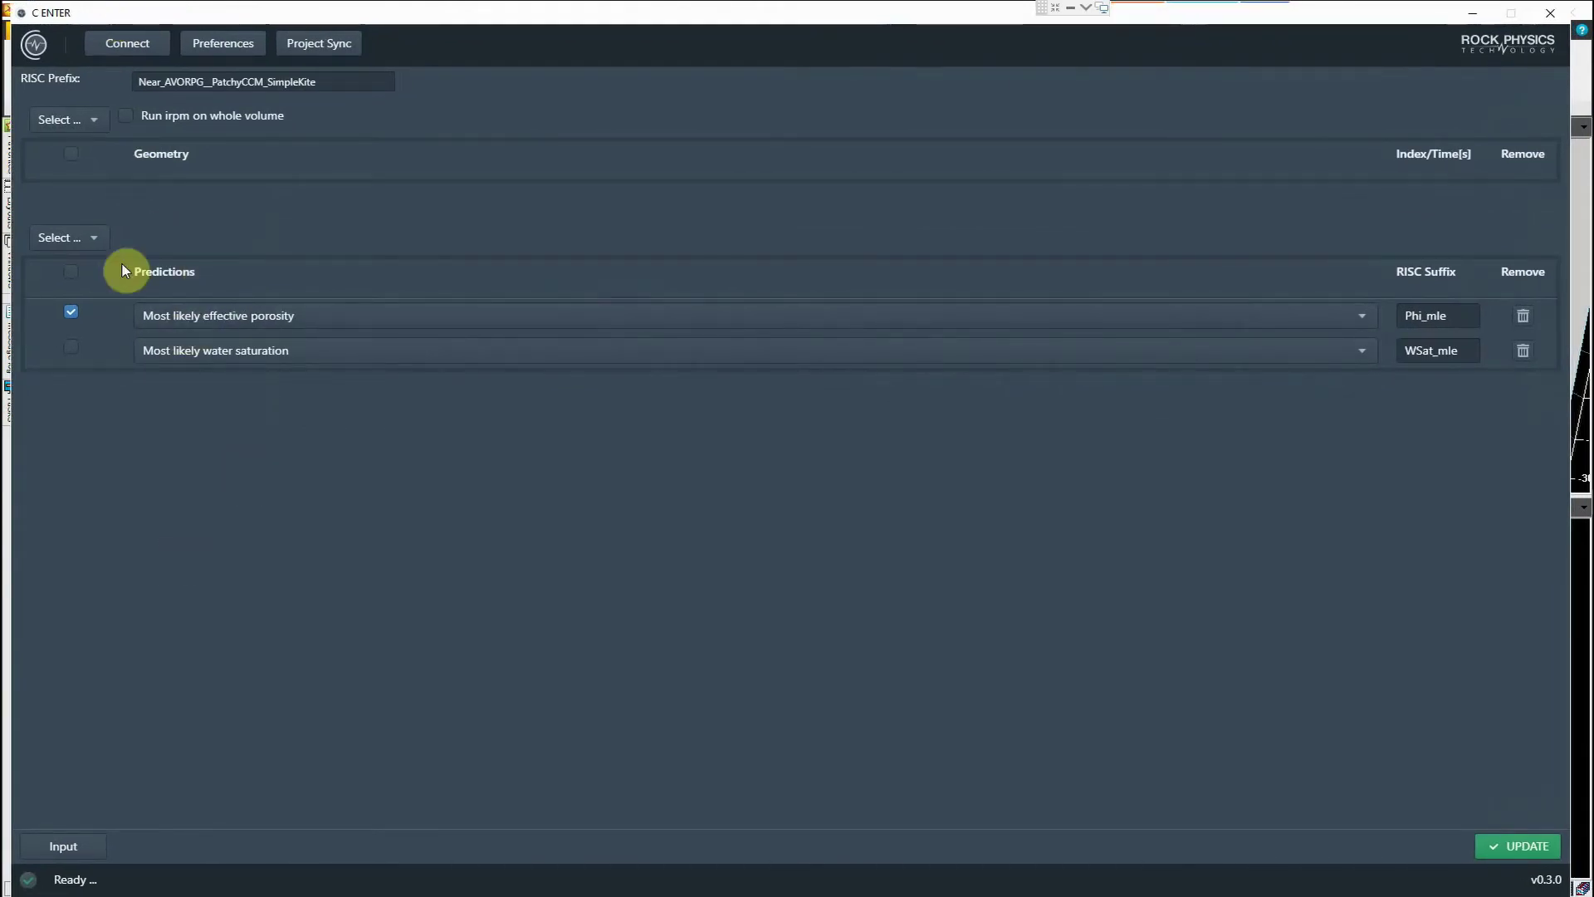
left_click(1532, 324)
left_click(1522, 319)
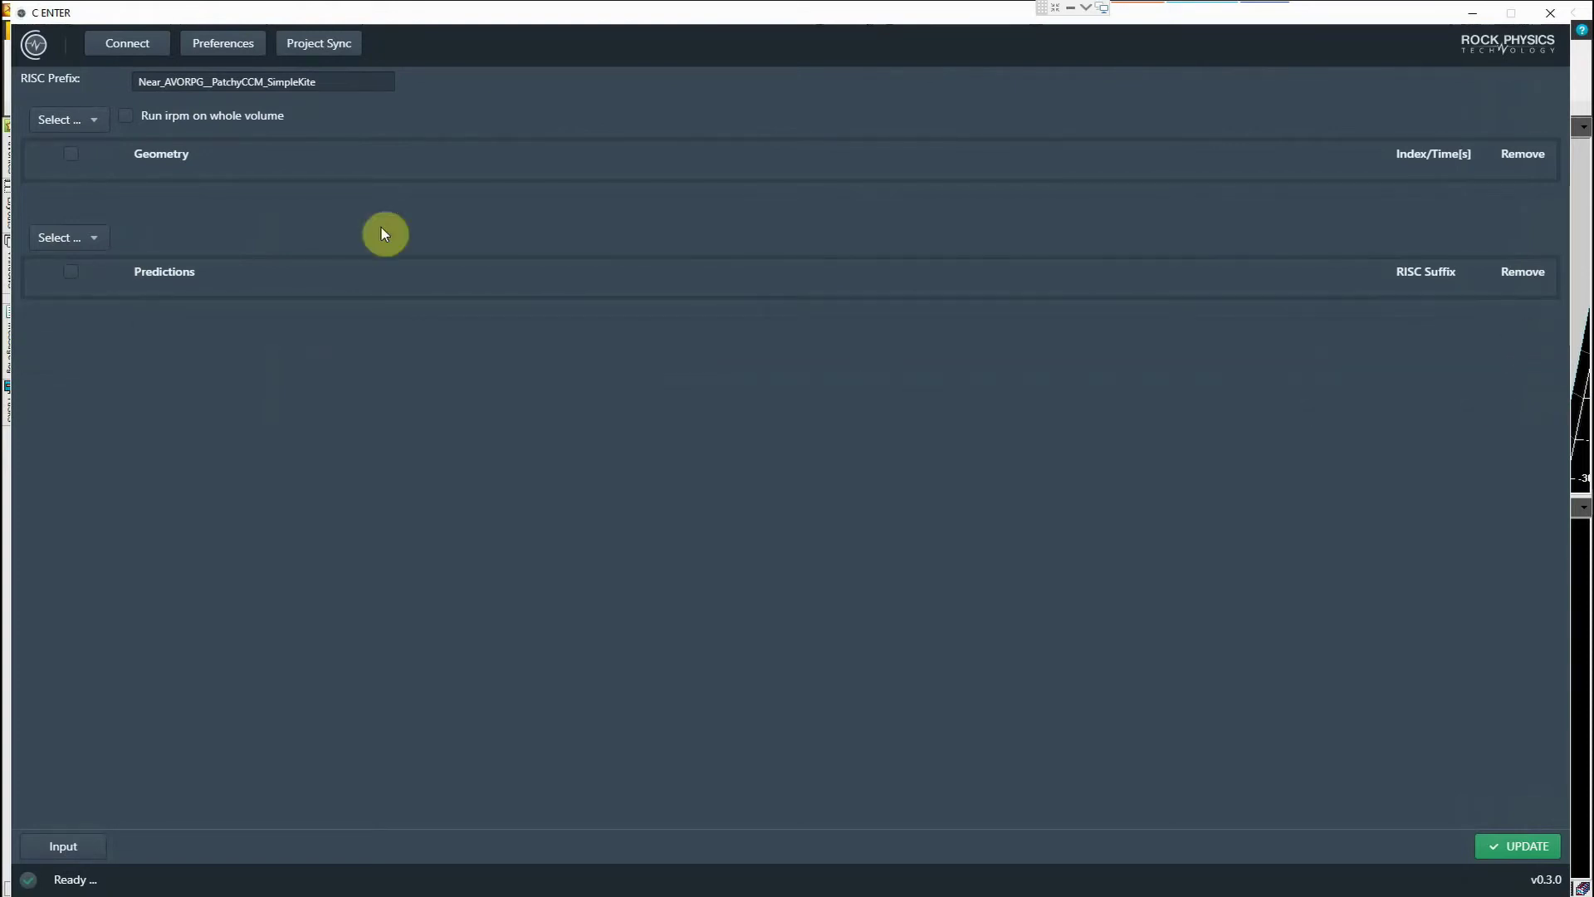
- Add an Inline output geometry with index 89, matching the Intercept_Near inline in Petrel
left_click(81, 123)
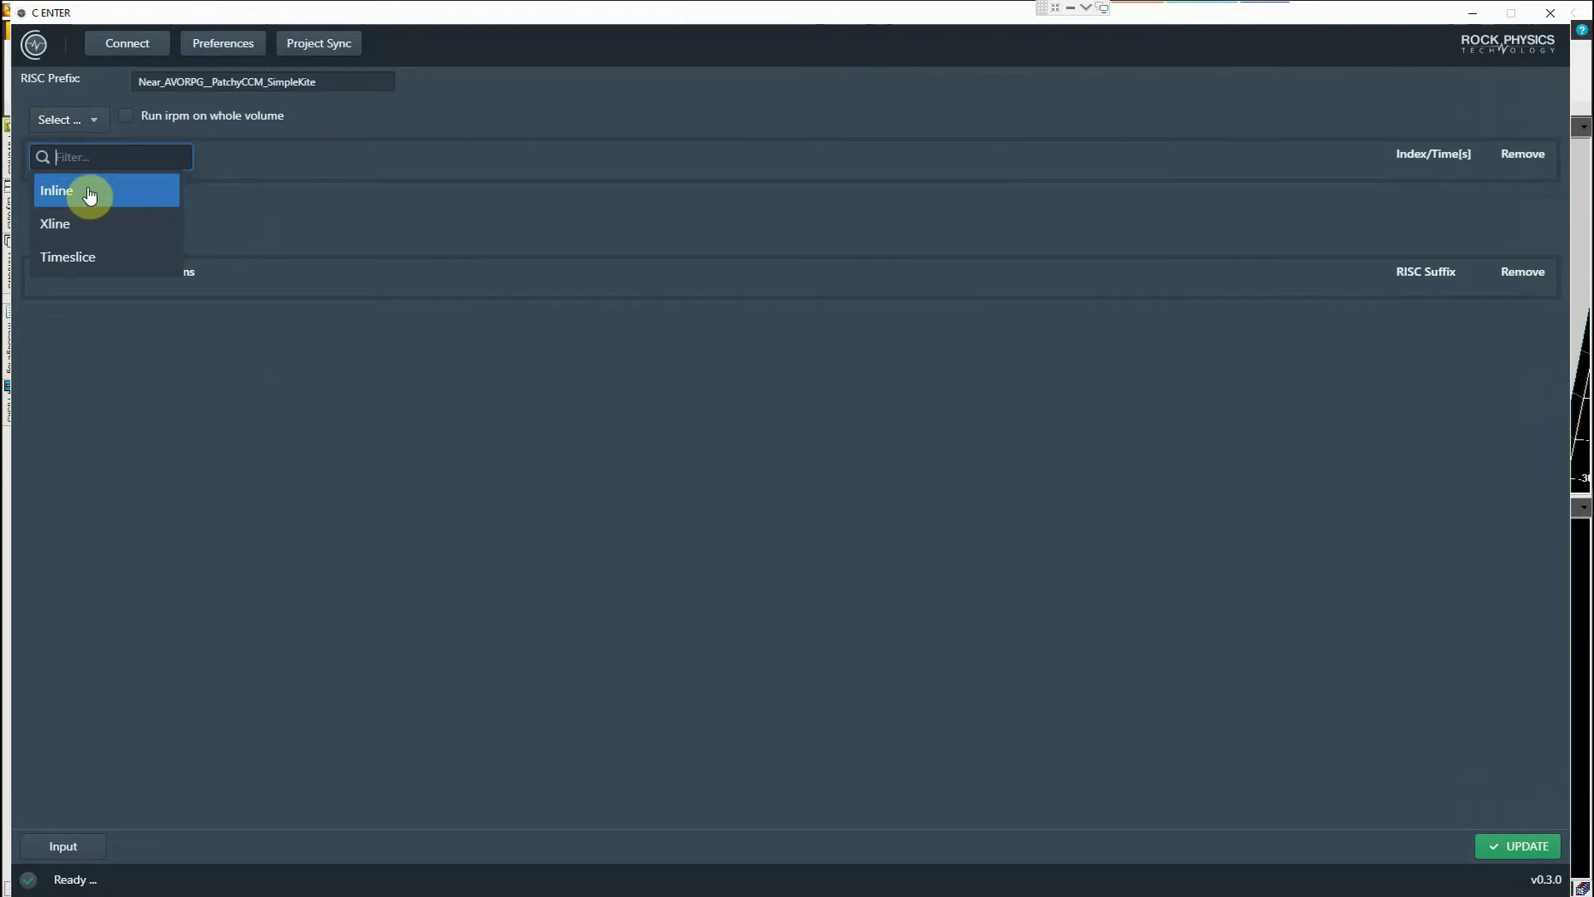
left_click(90, 193)
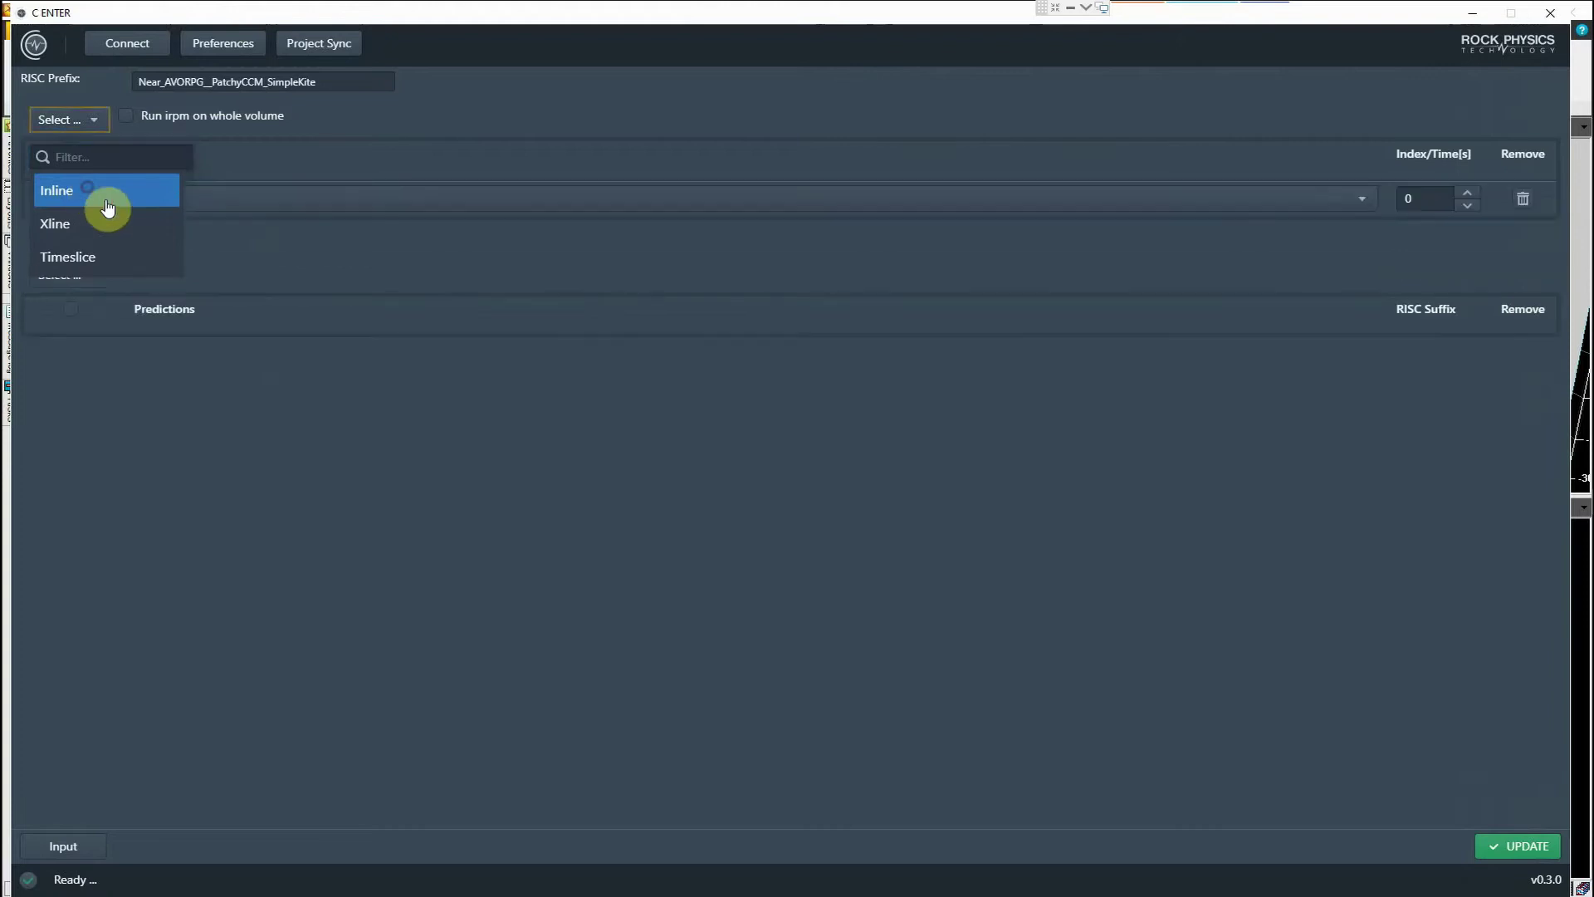
left_click(1432, 197)
double_click(993, 12)
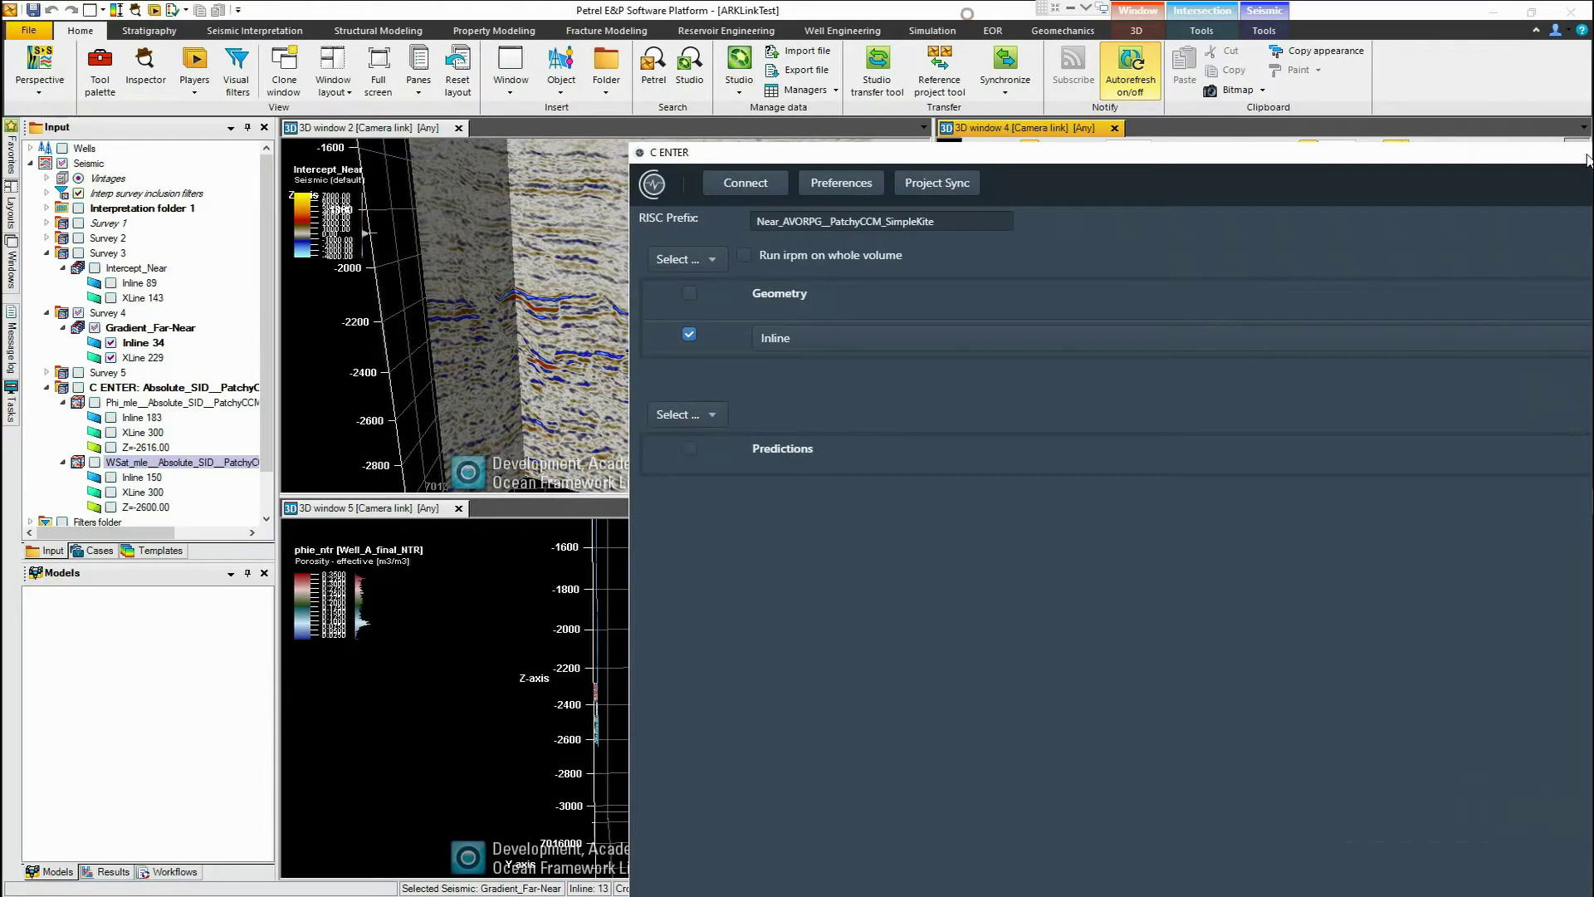
left_click_drag(1517, 199, 968, 17)
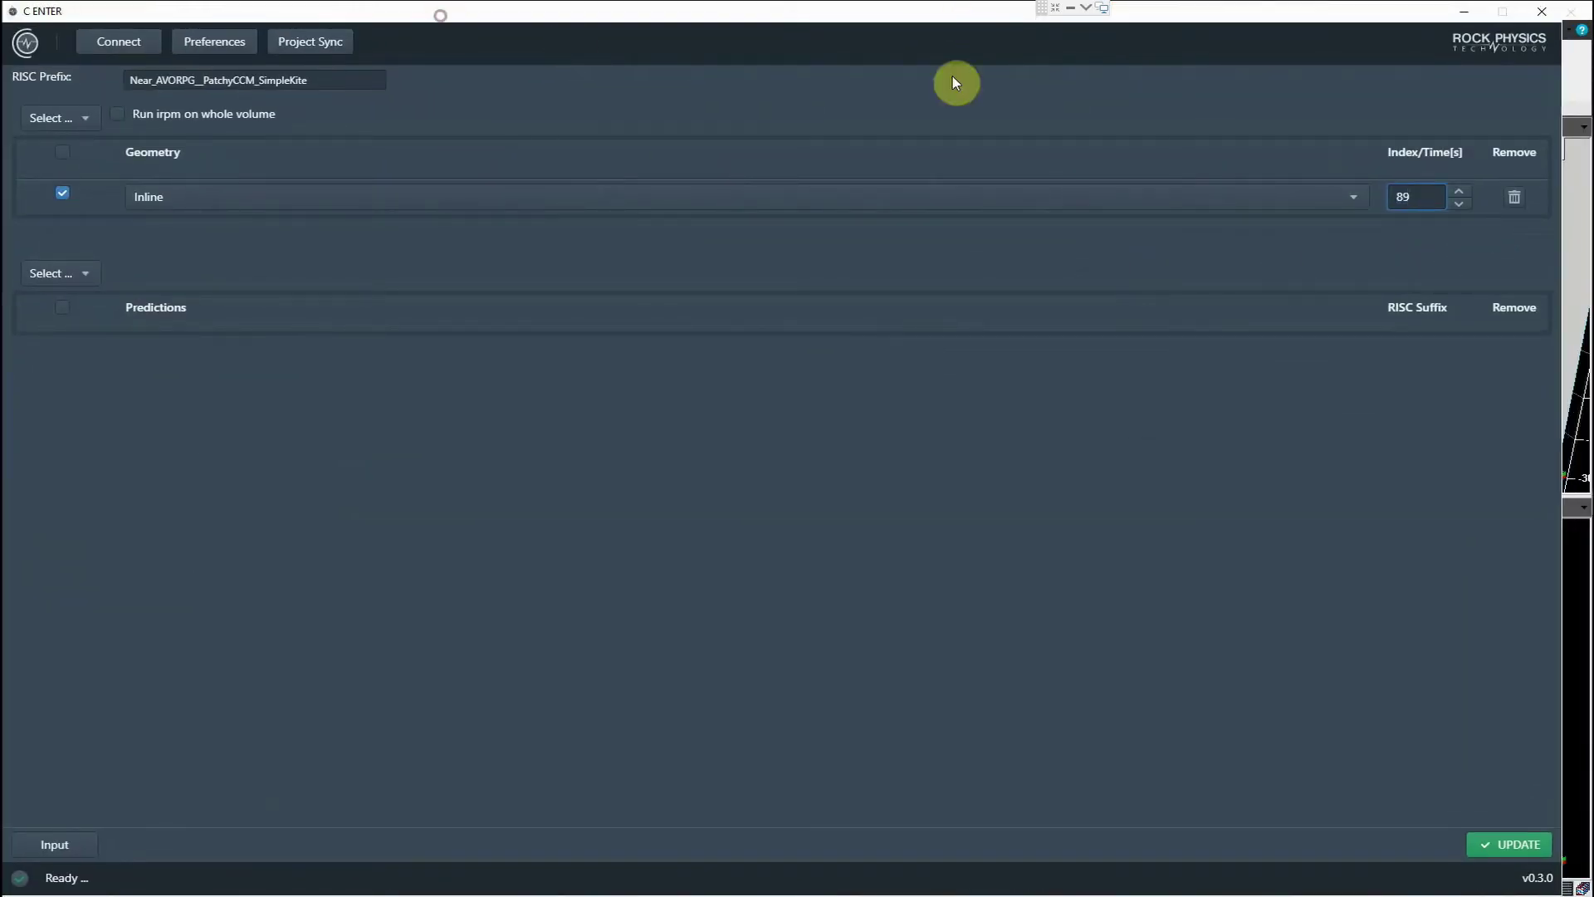
- Switch to Petrel and move the Intercept_Near crossline in 3D window 2 to 352 and back to 195
left_click_drag(964, 12, 1212, 81)
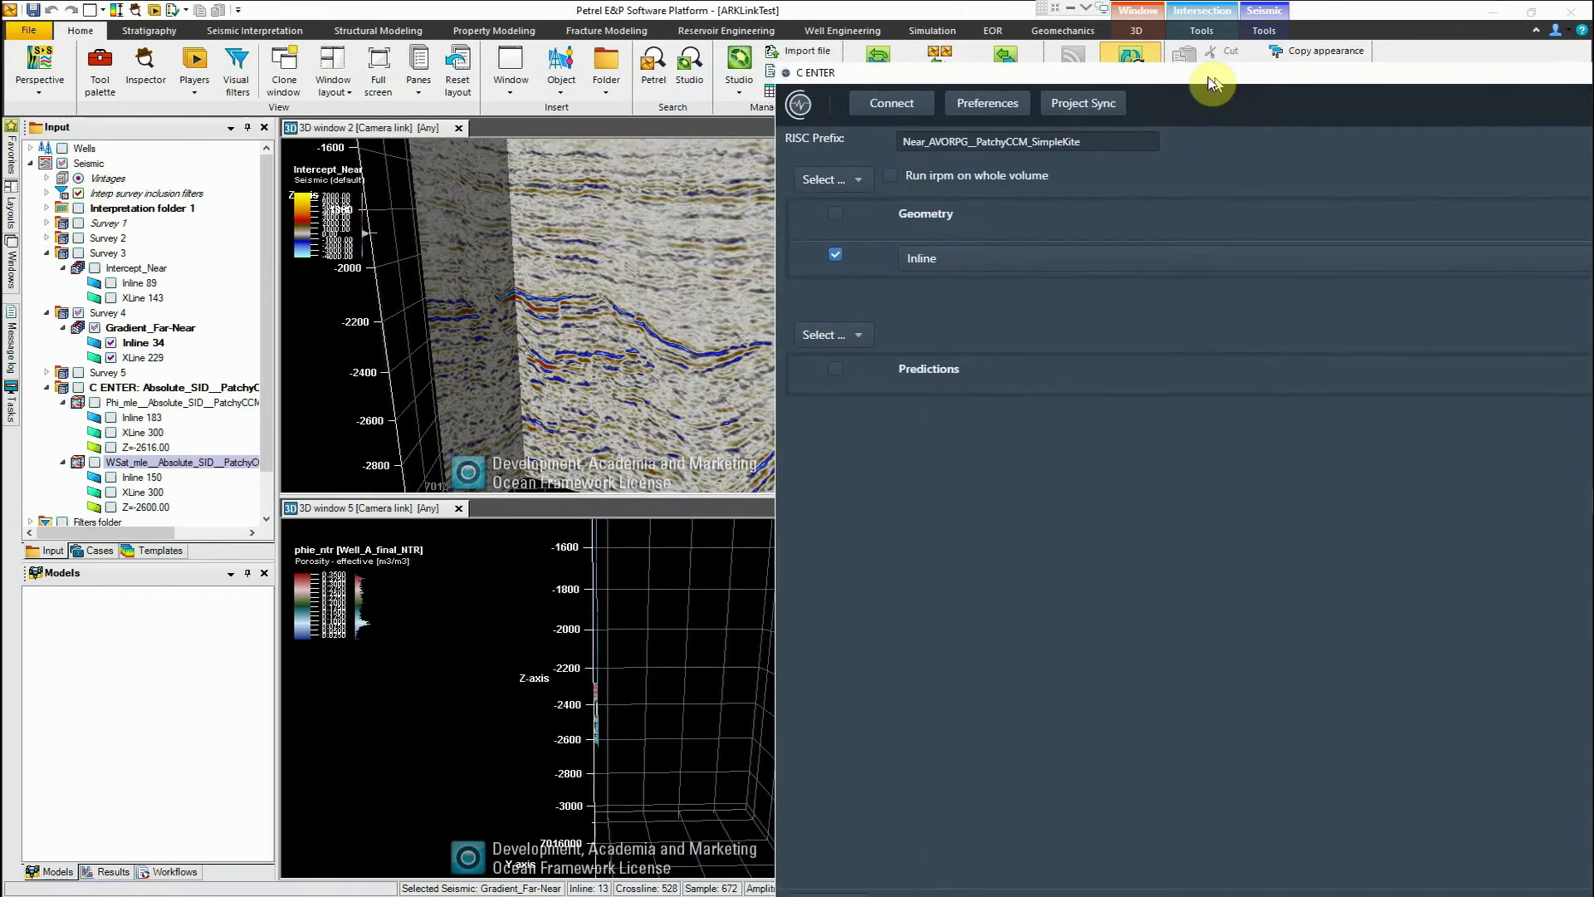
left_click(457, 389)
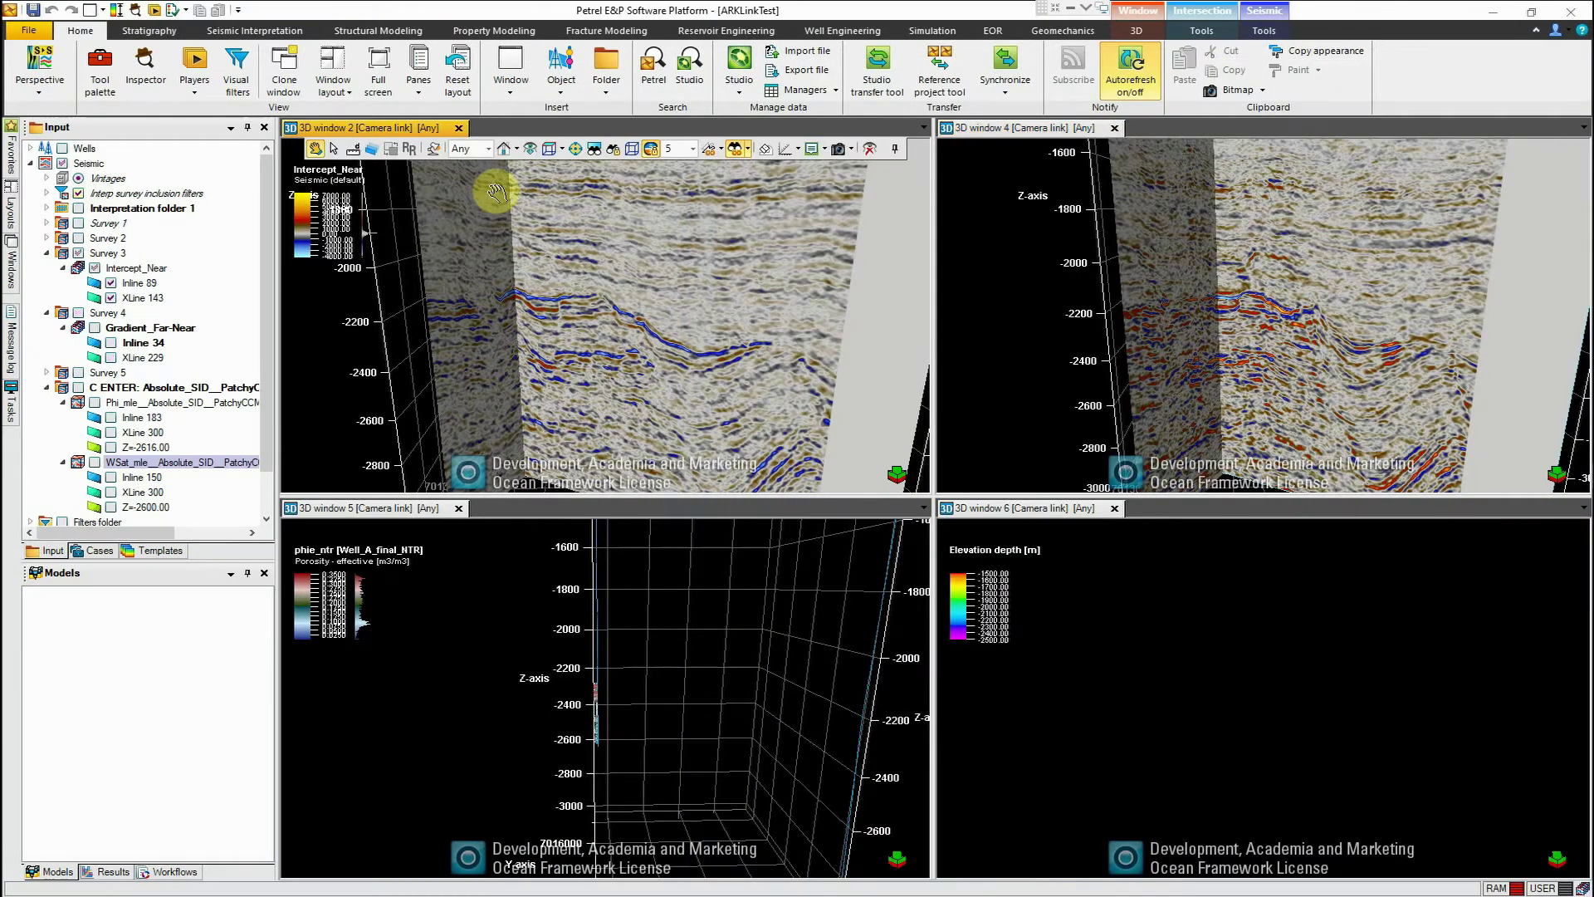
left_click(371, 151)
left_click(525, 386)
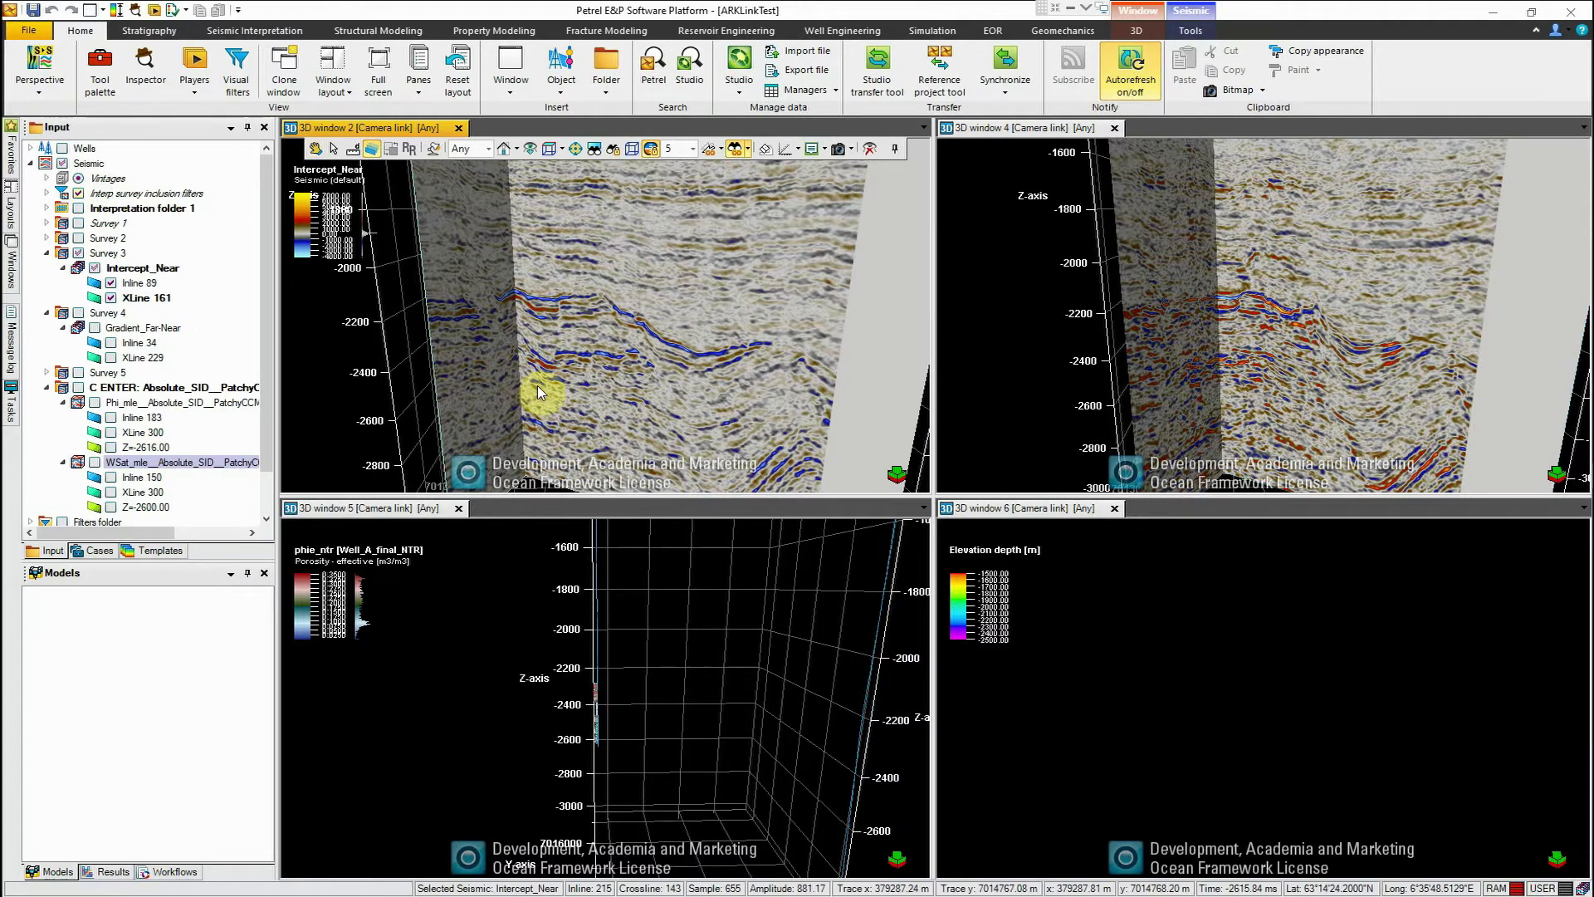
mouse_move(539, 392)
left_mouse_down()
mouse_move(594, 407)
mouse_move(570, 398)
left_mouse_up()
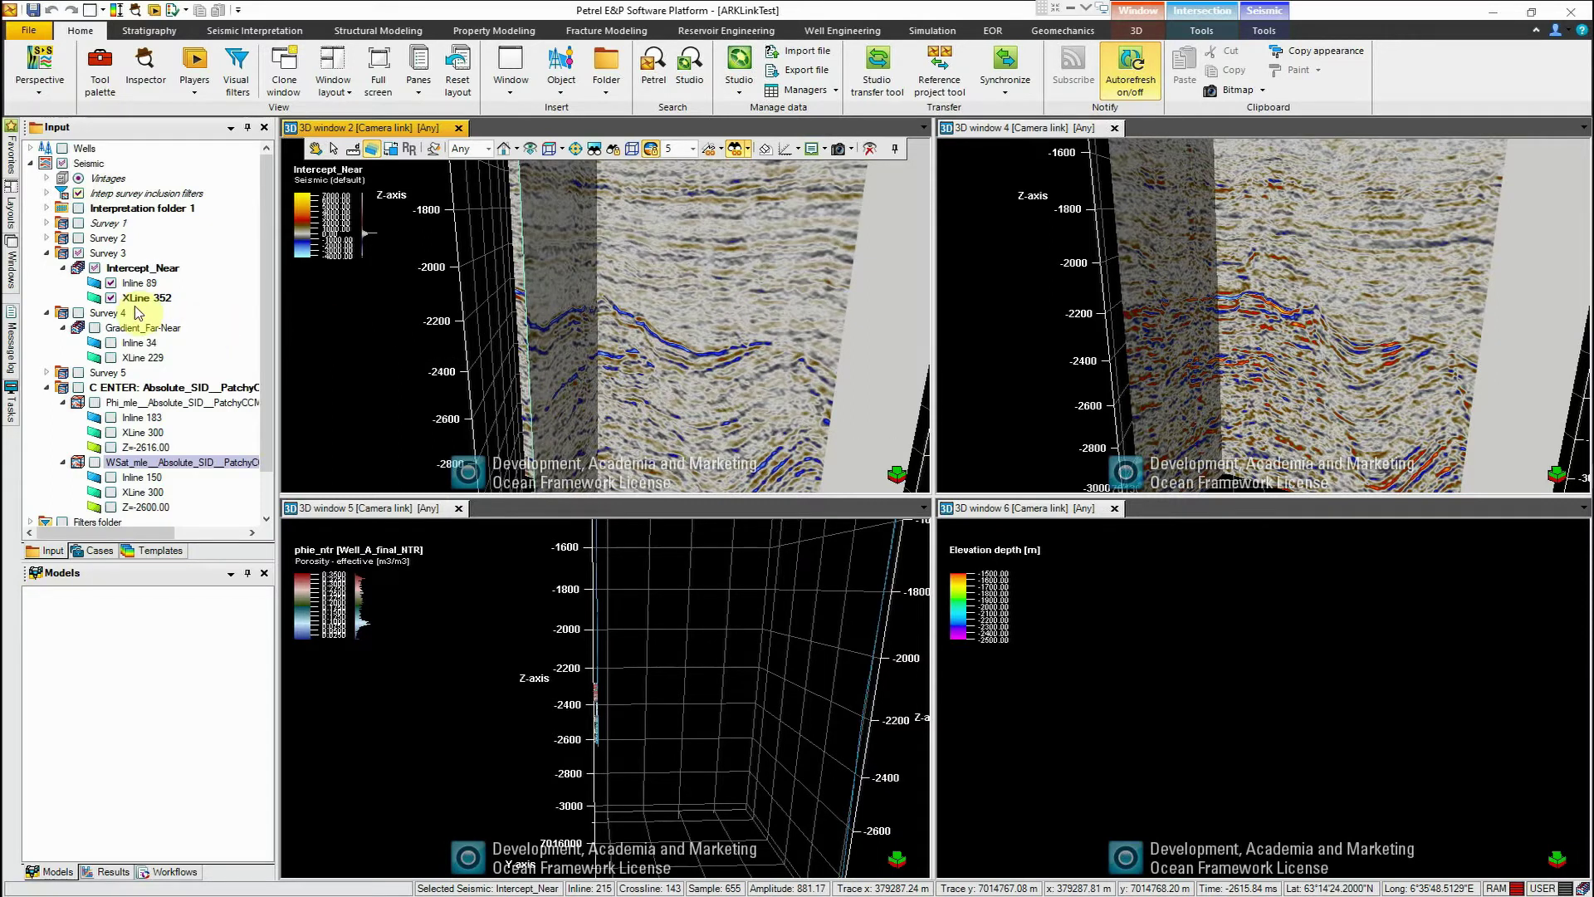
left_click_drag(580, 375, 465, 365)
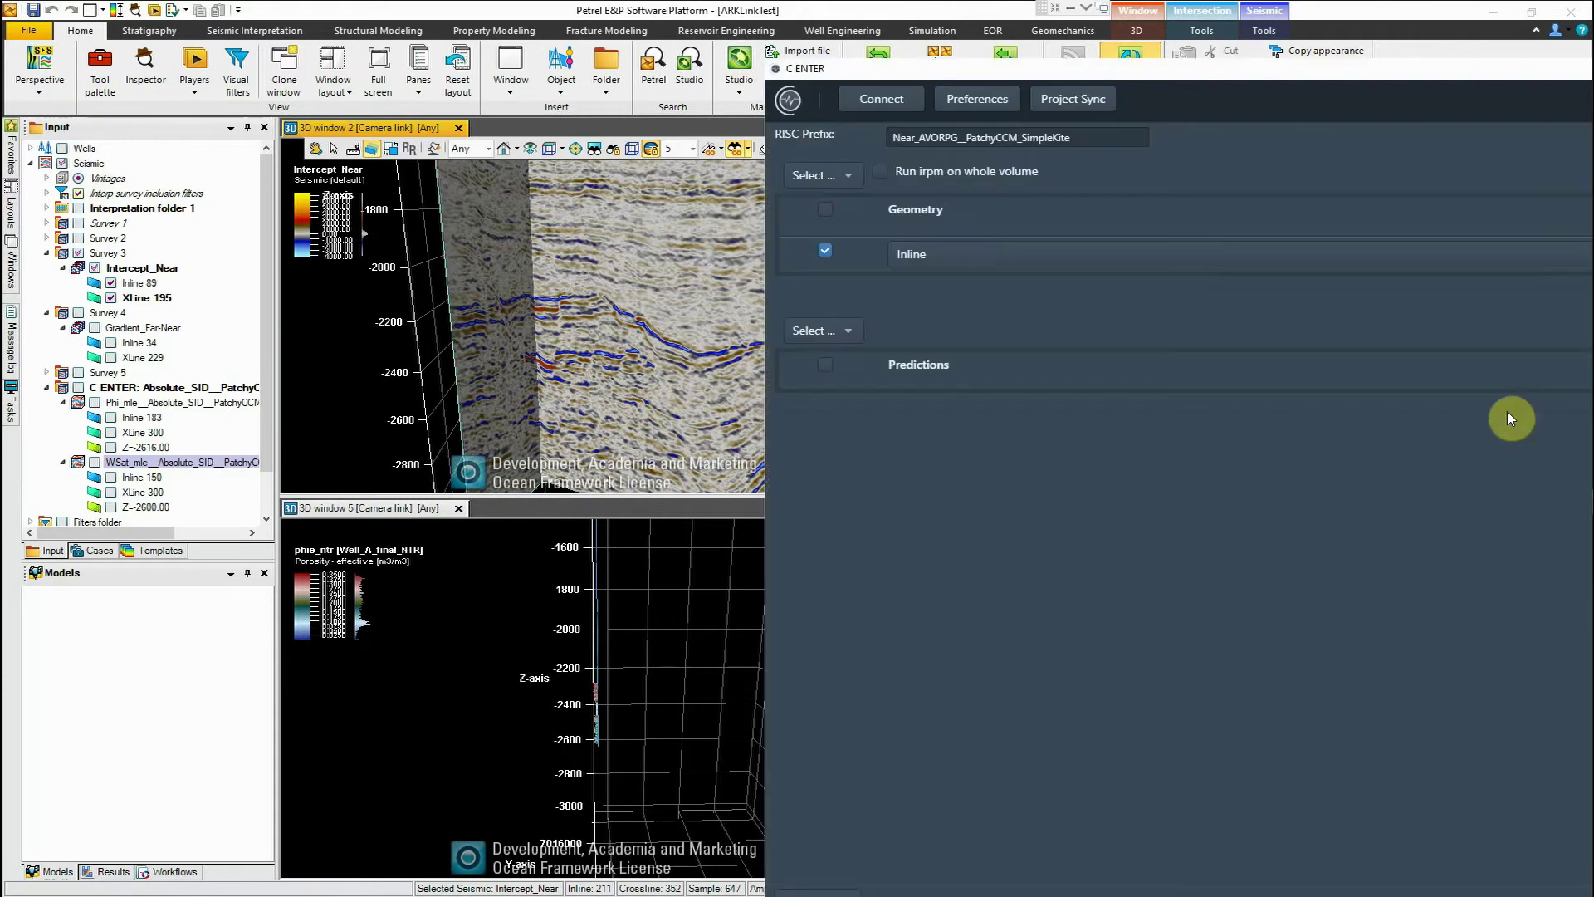
- Switch to C ENTER and add an Xline output geometry with index 352
double_click(886, 73)
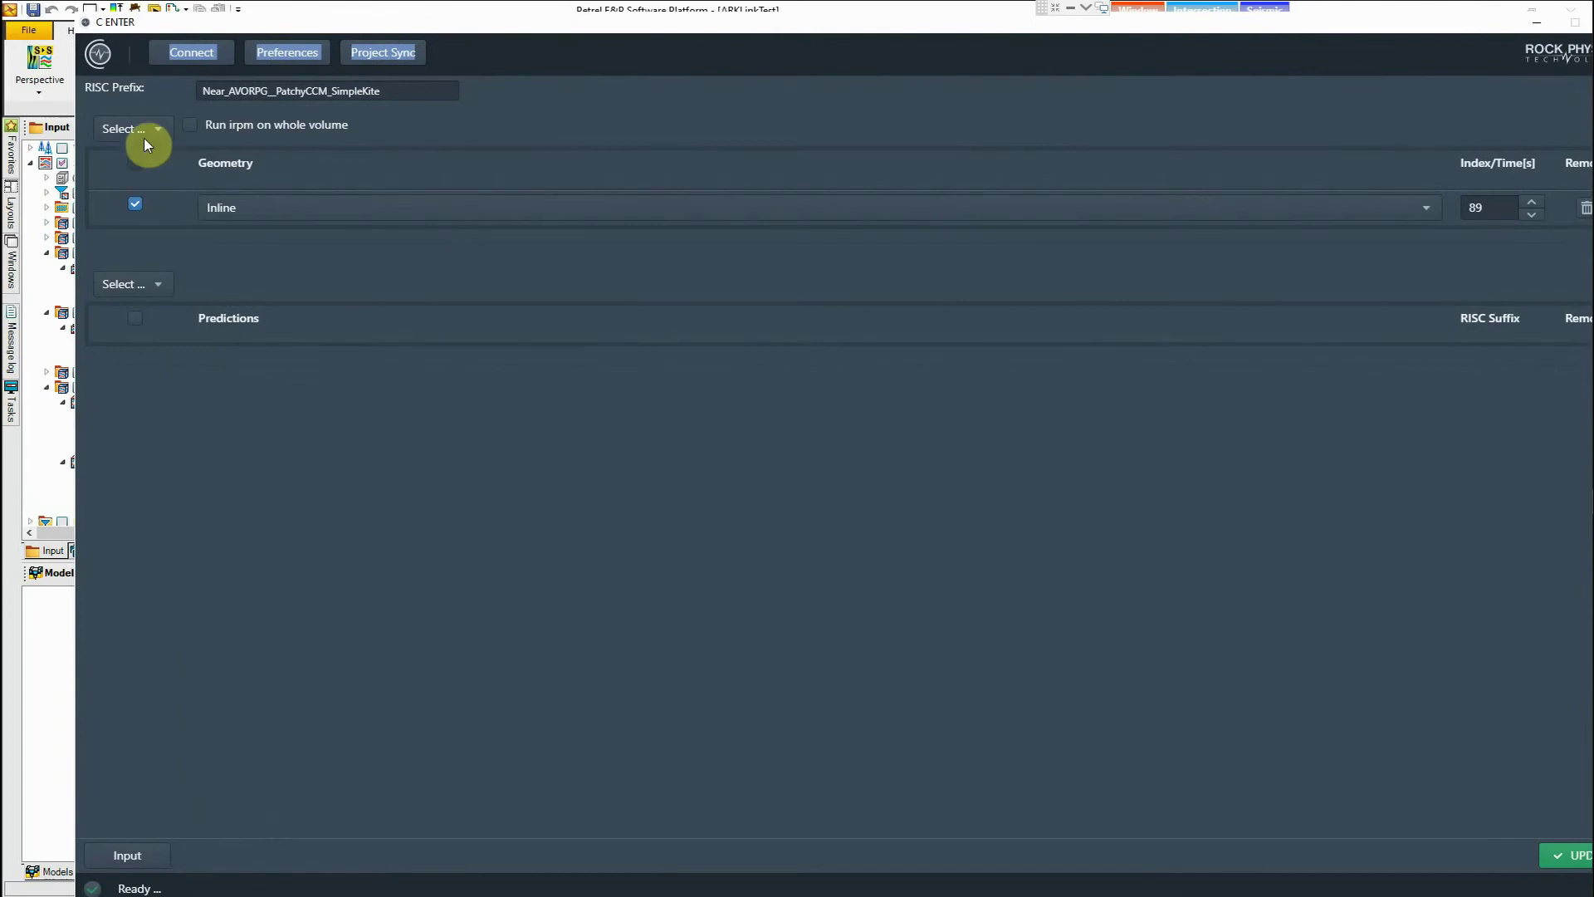
left_click(135, 131)
left_click(153, 237)
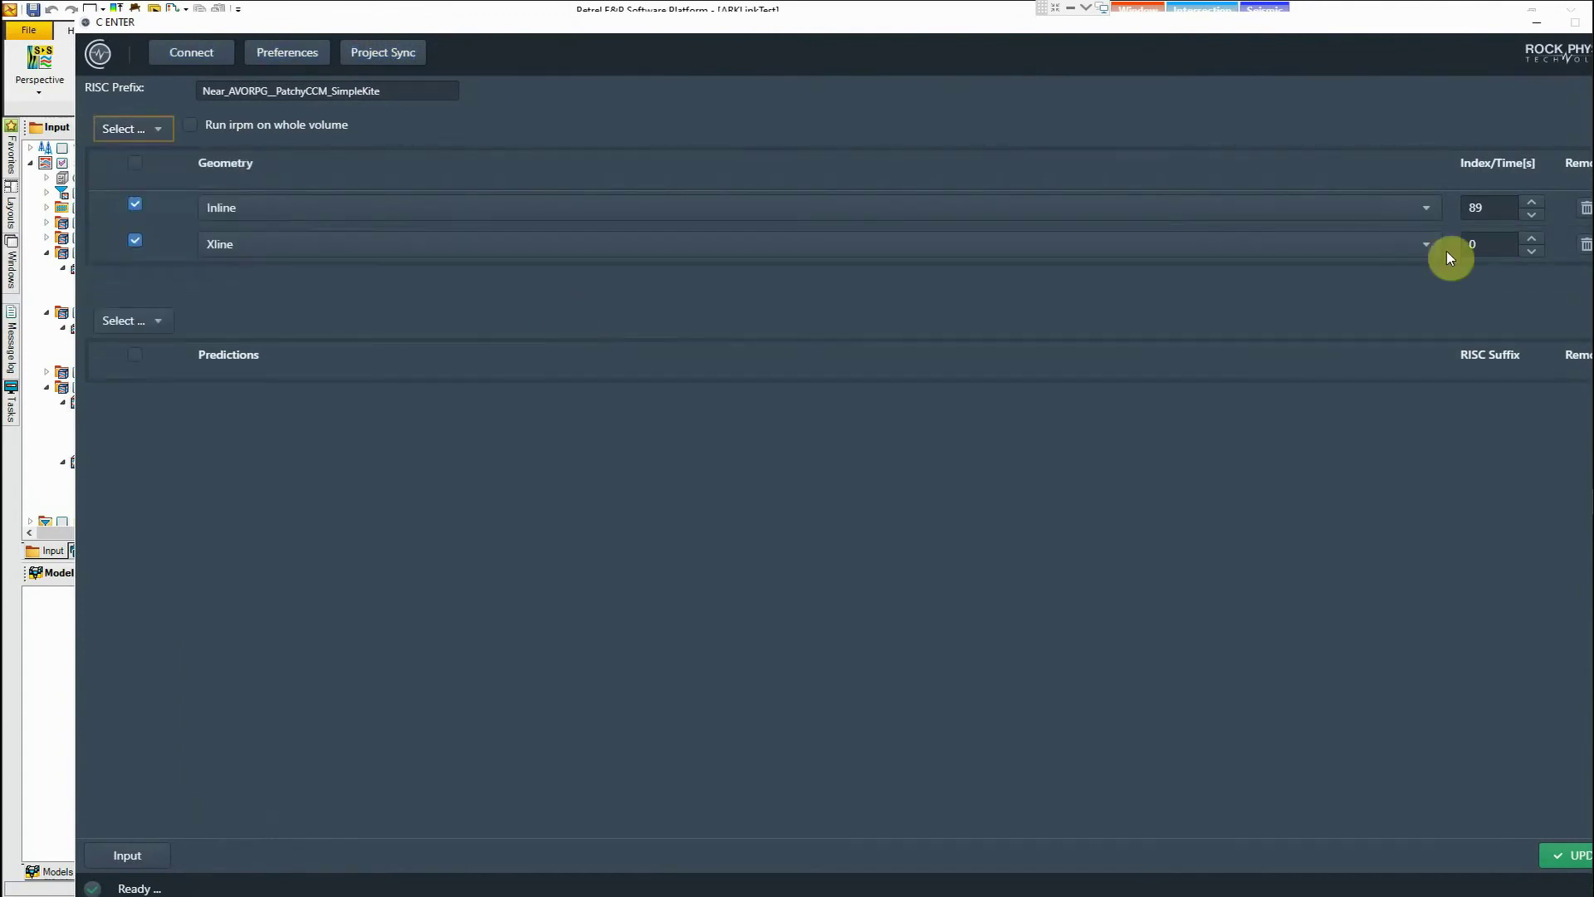
left_click(1471, 246)
- Add the Weighted mean phi prediction to the outputs
left_click(149, 322)
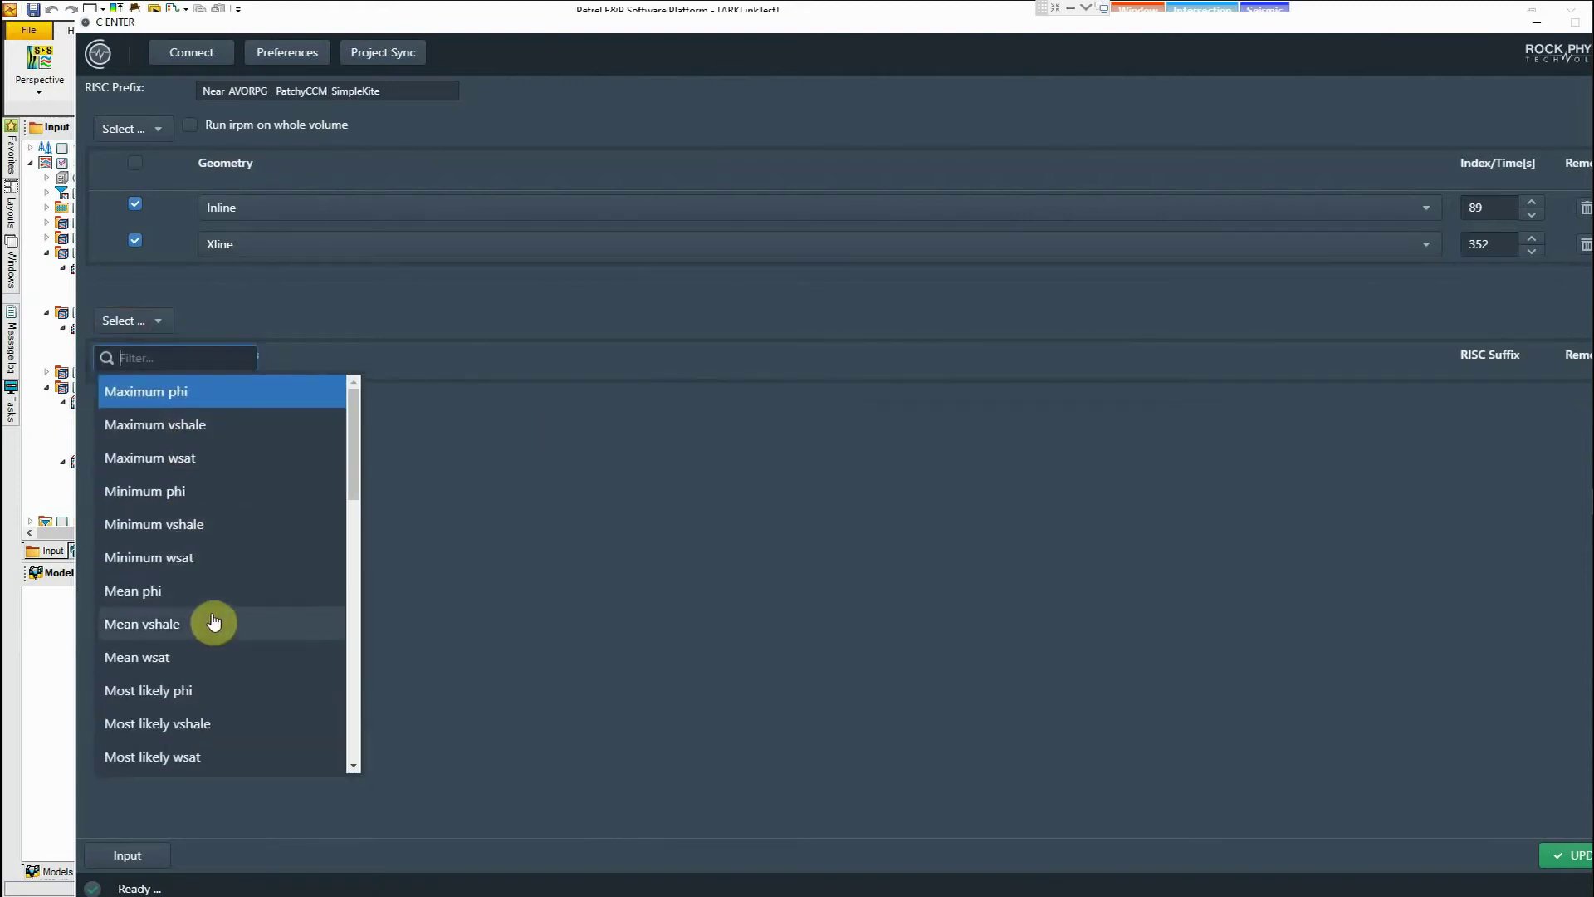
scroll(185, 626, "down", 5)
scroll(185, 627, "up", 5)
scroll(181, 479, "down", 5)
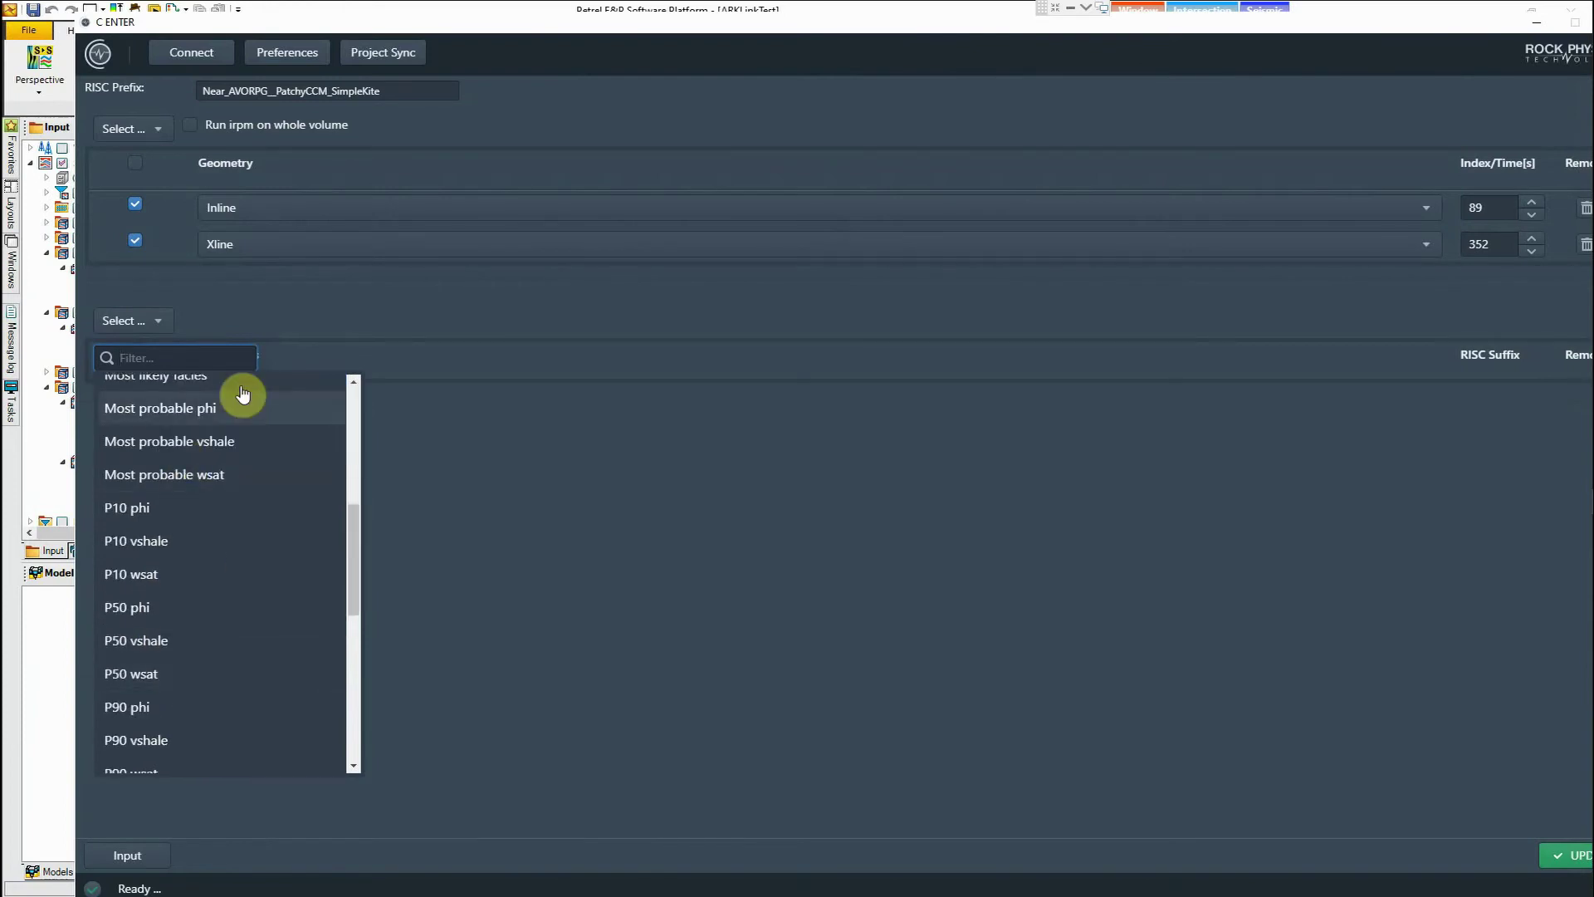
scroll(203, 656, "down", 4)
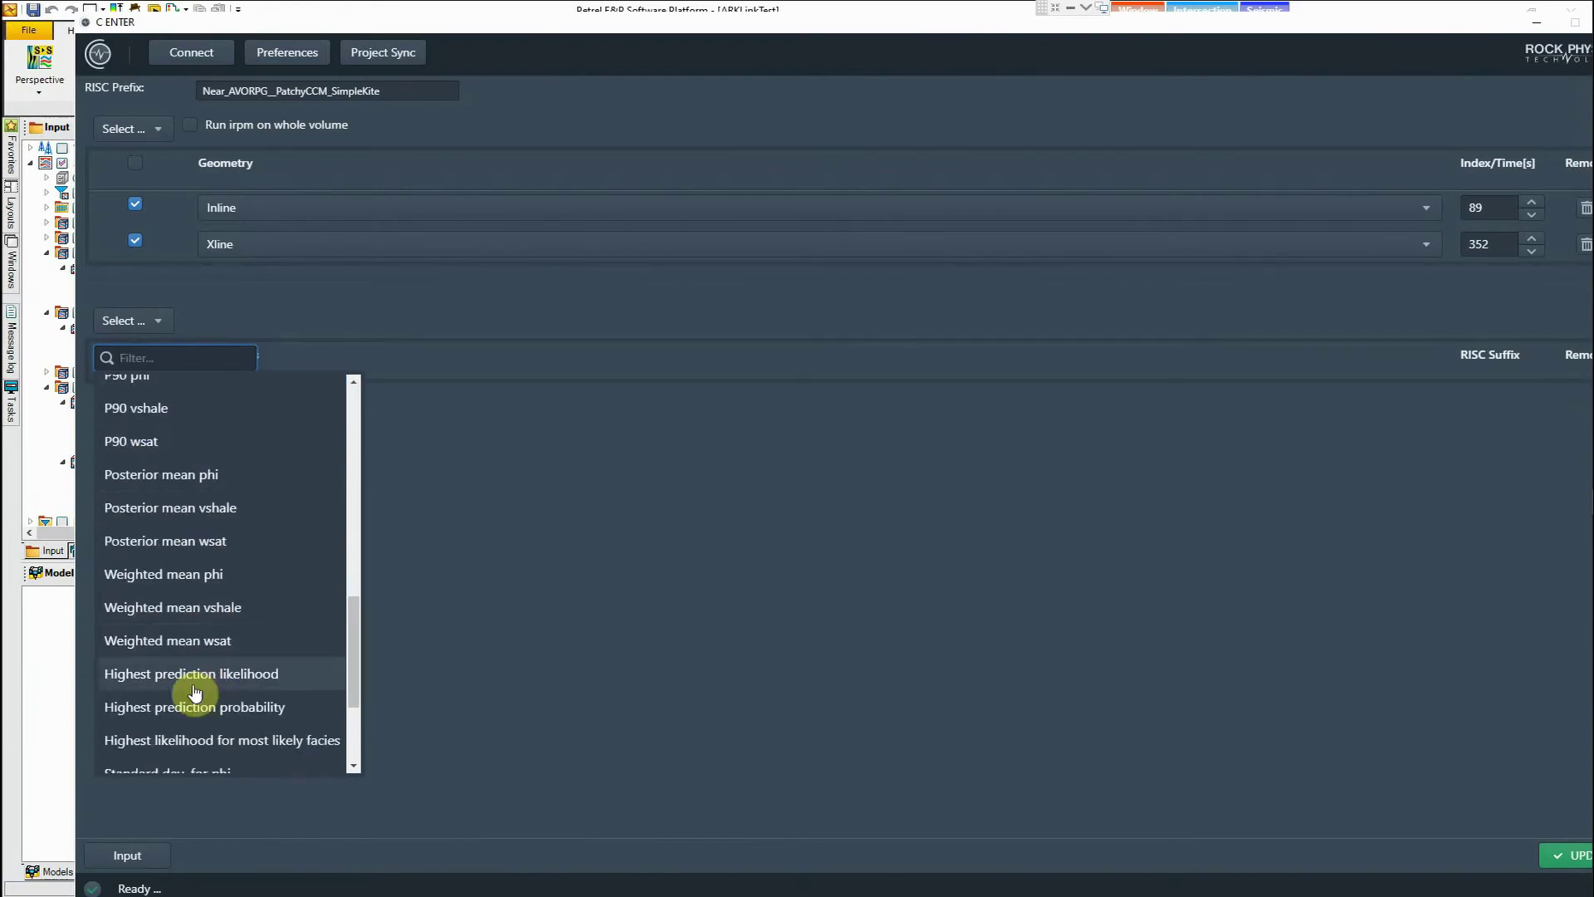
left_click(210, 574)
- Add the Weighted mean vshale and Weighted mean wsat predictions and update the output setup
left_click(132, 320)
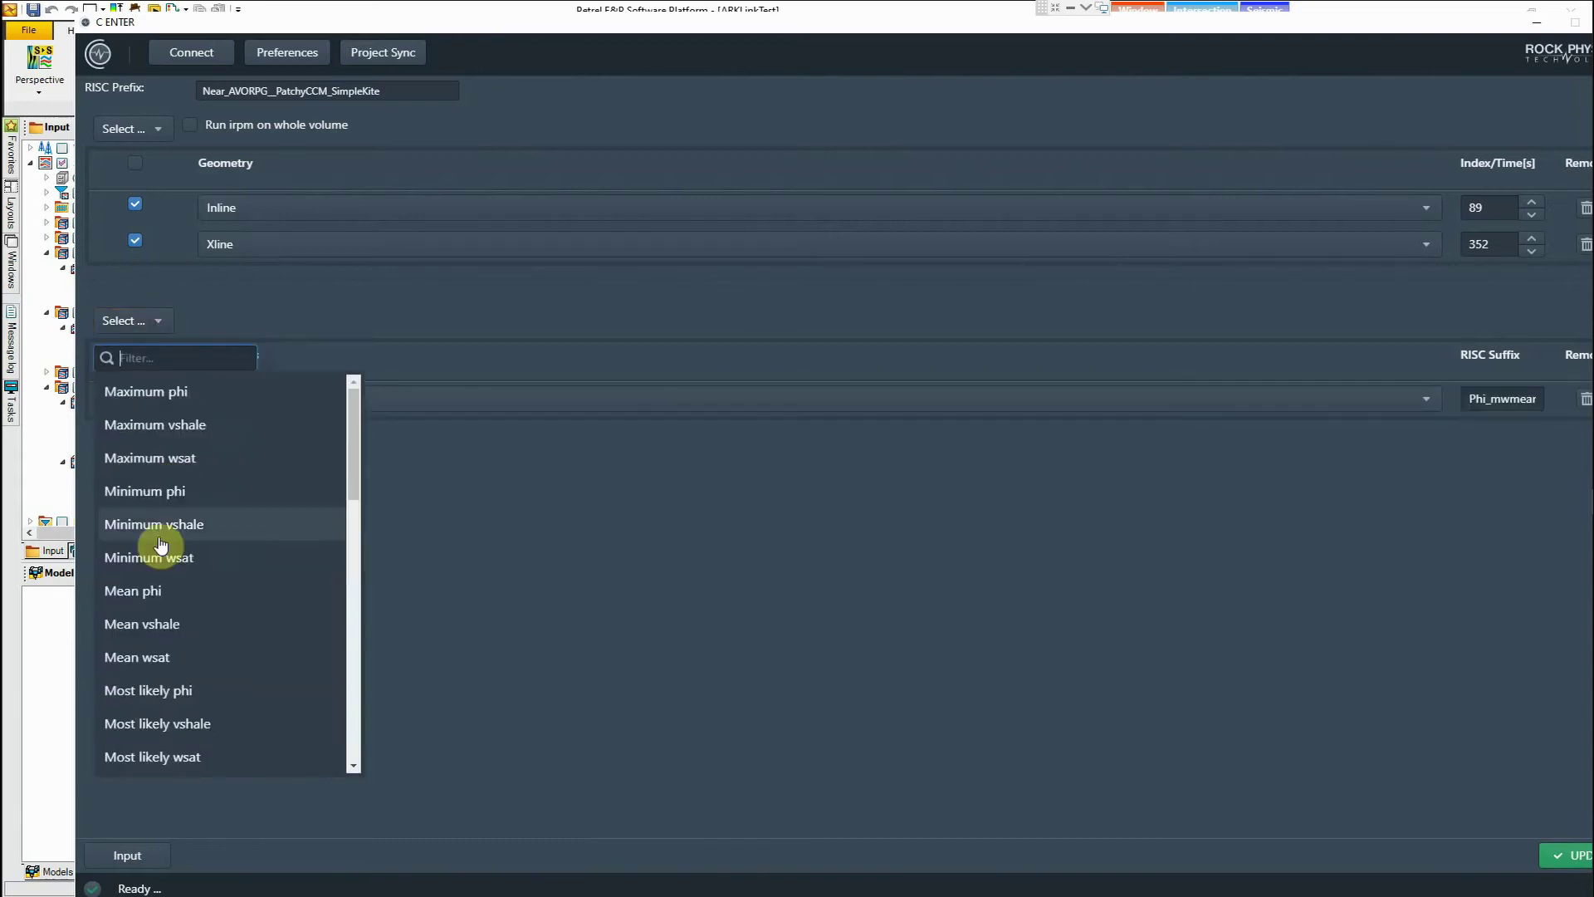
scroll(160, 582, "down", 5)
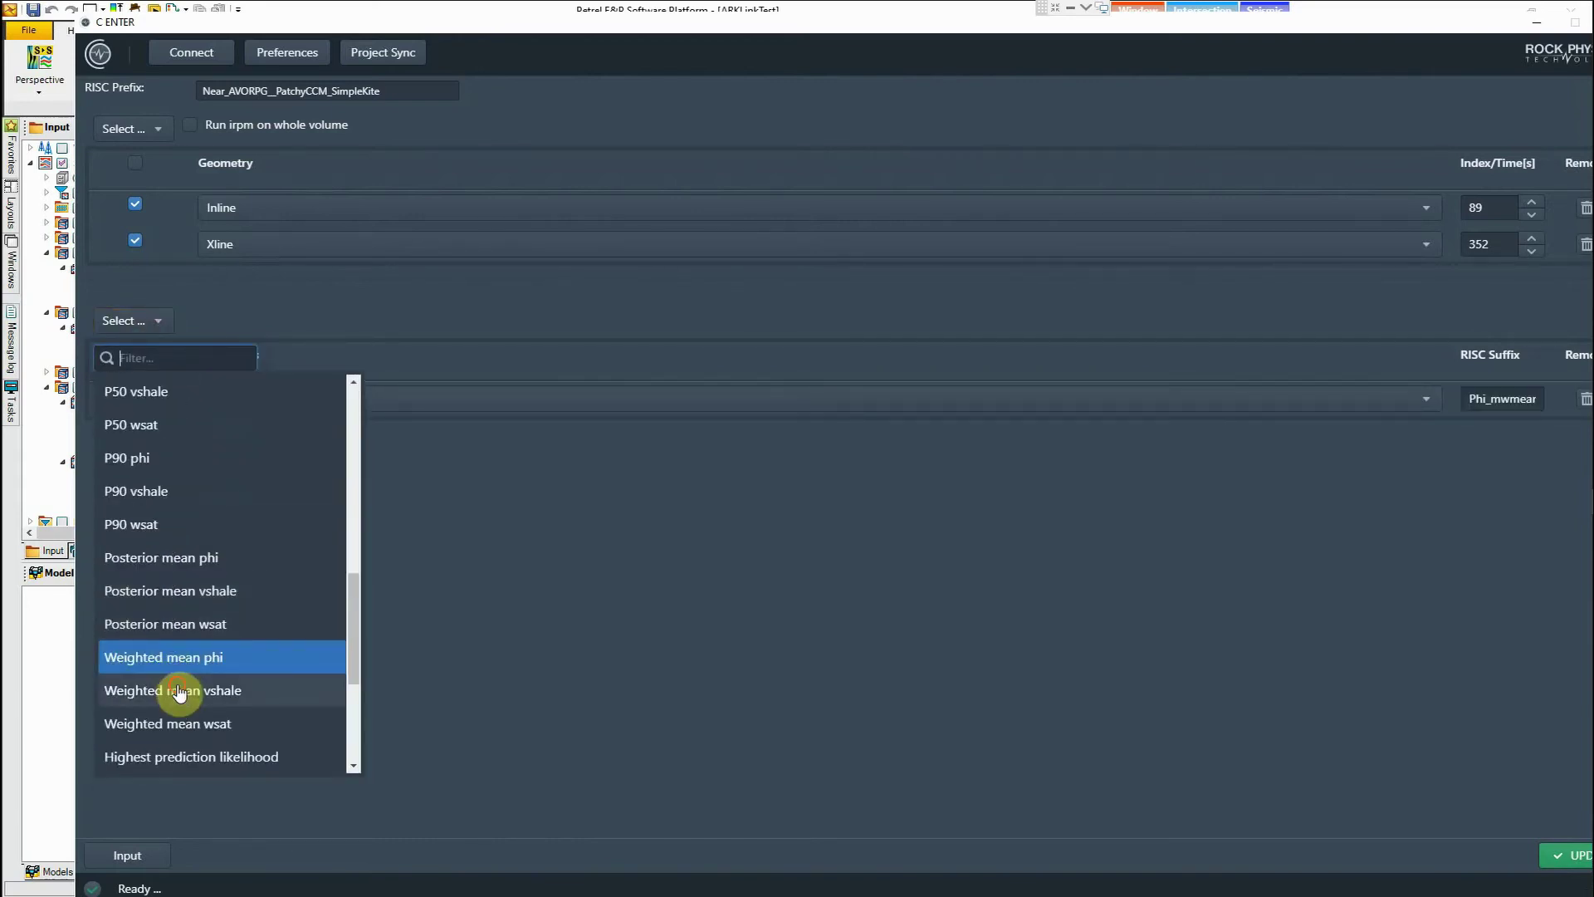
left_click(179, 694)
left_click(133, 323)
scroll(165, 656, "down", 3)
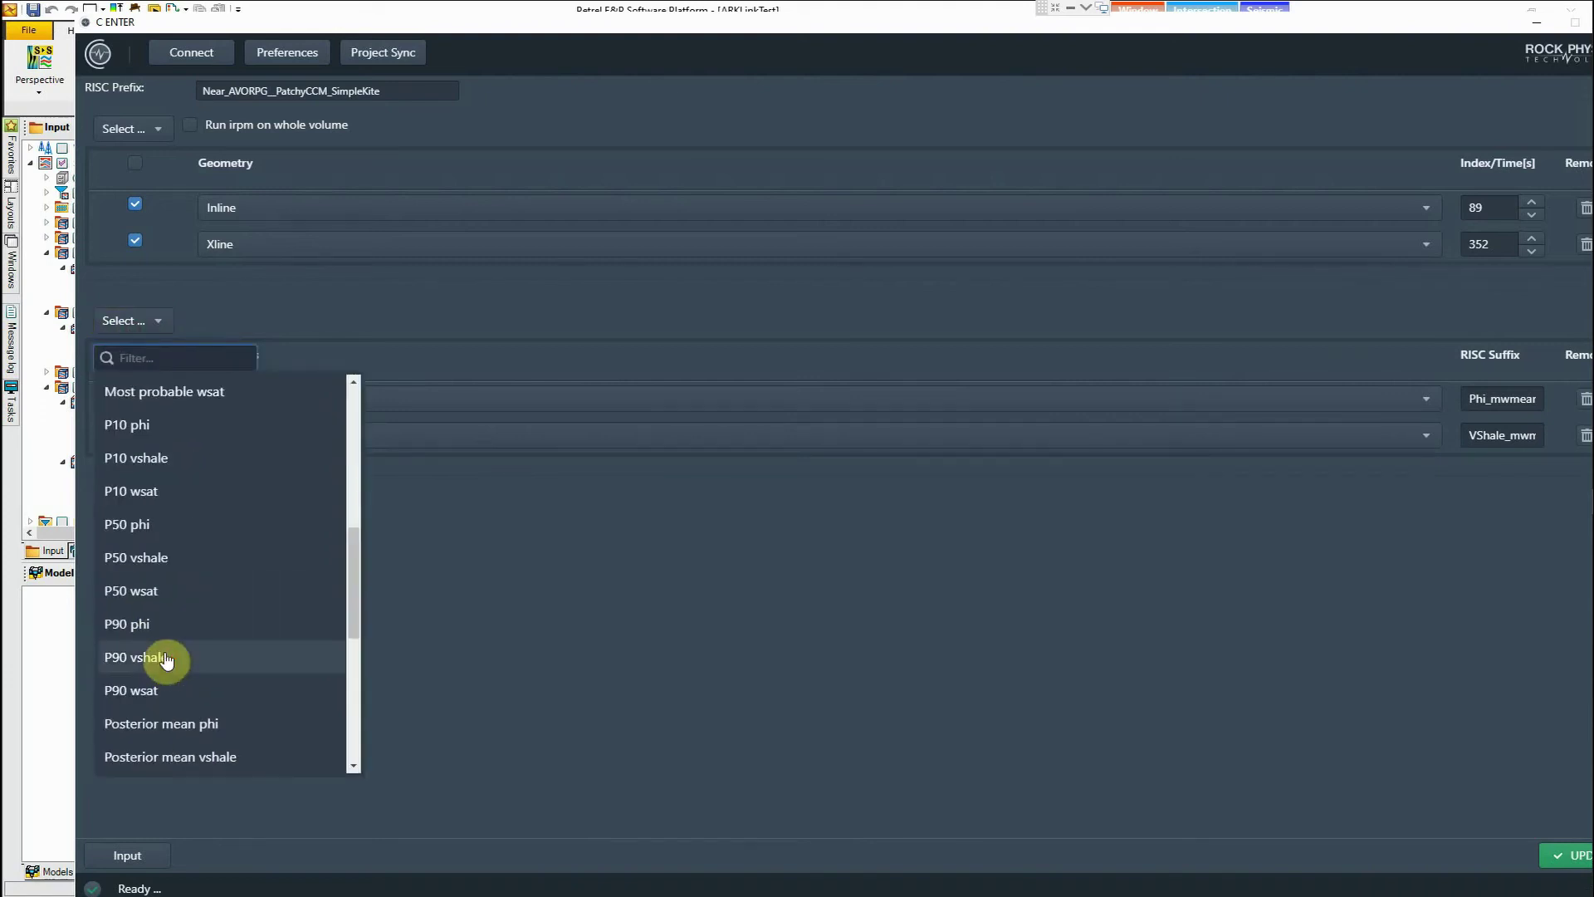
scroll(167, 661, "down", 4)
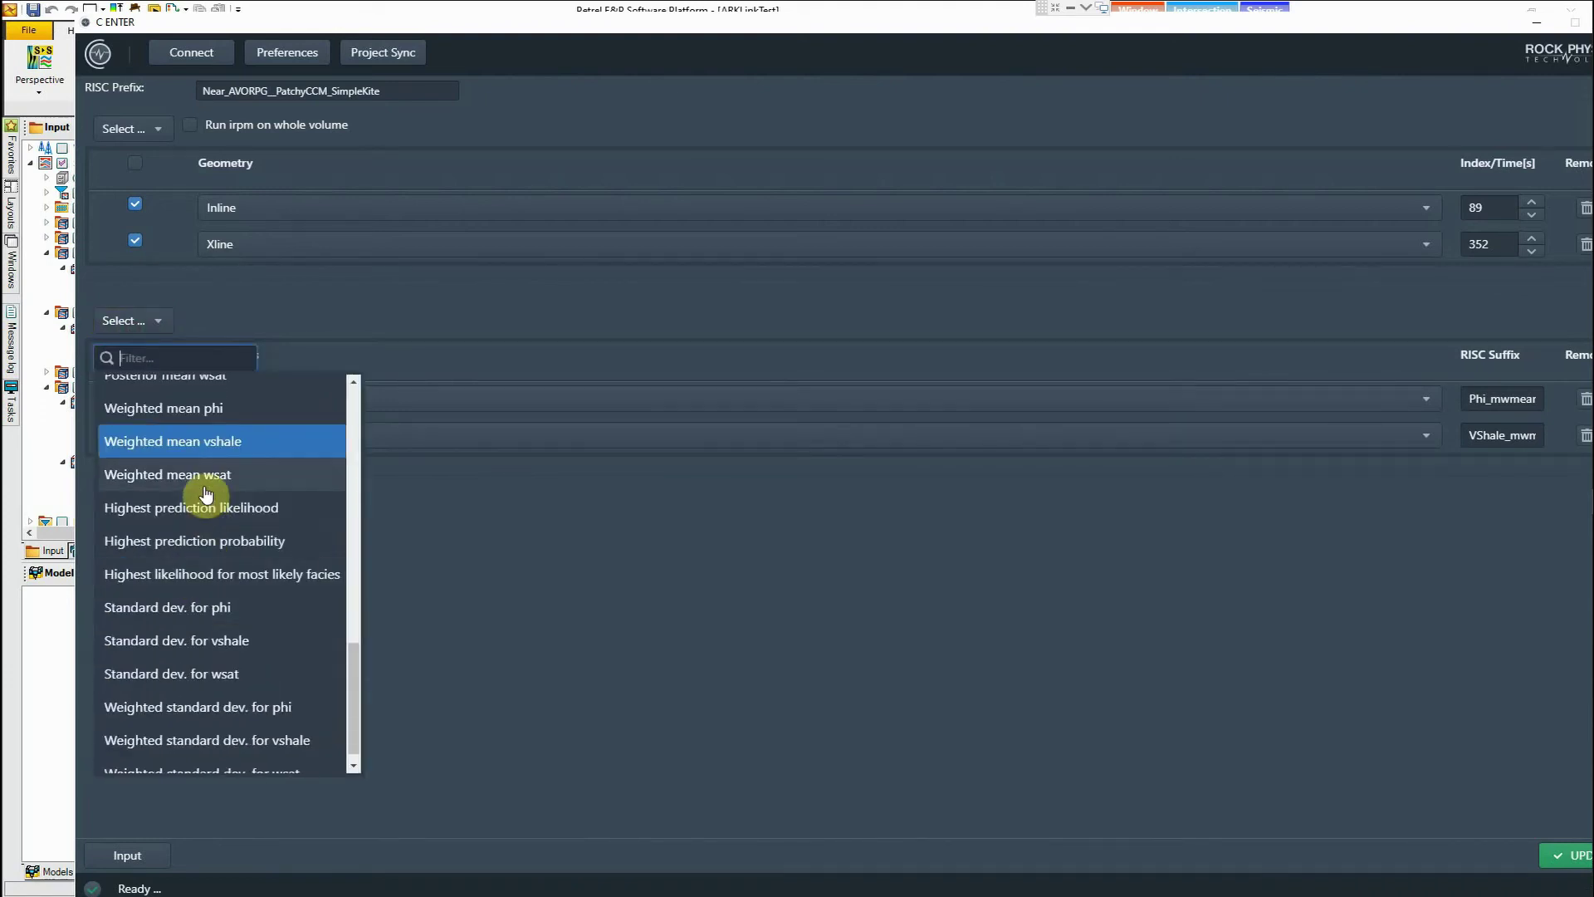
left_click(205, 481)
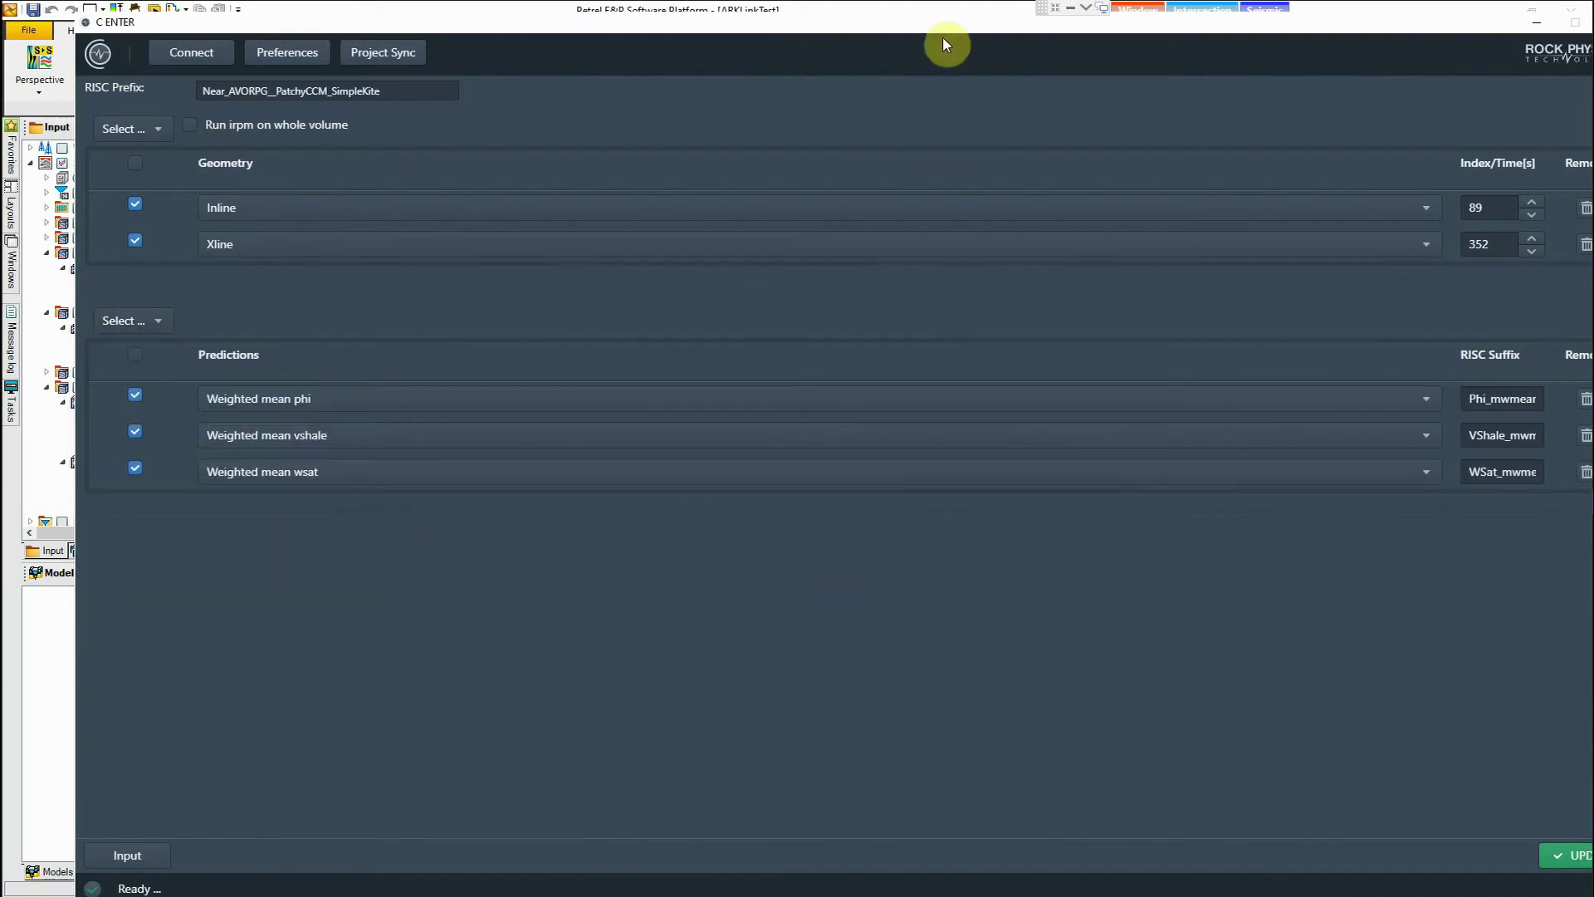
left_click_drag(944, 43, 865, 39)
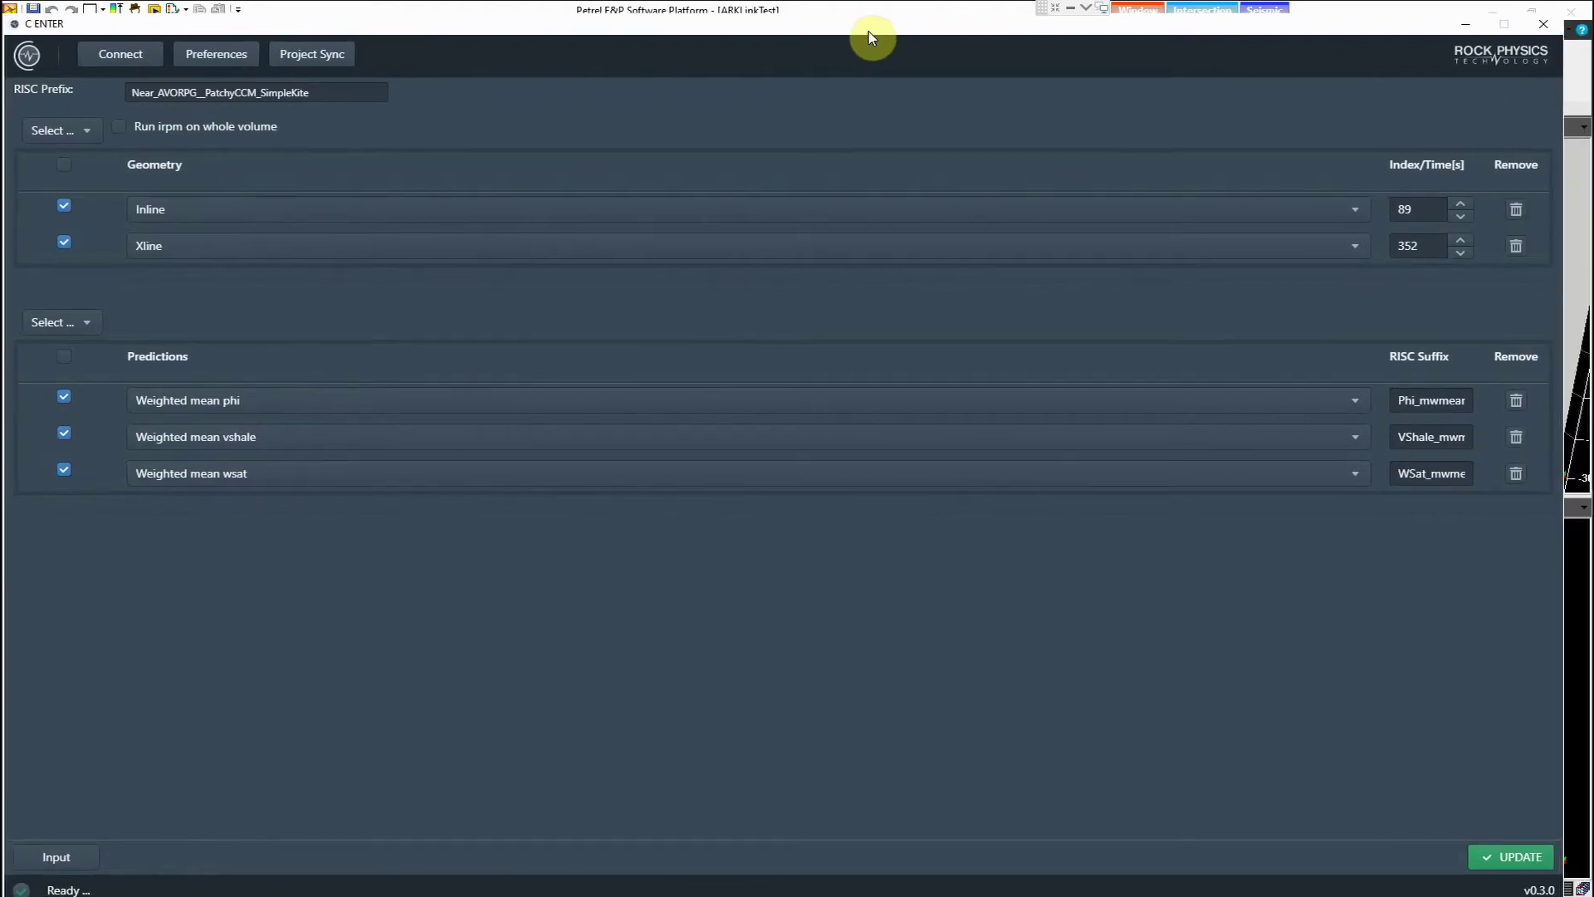
left_click(1503, 858)
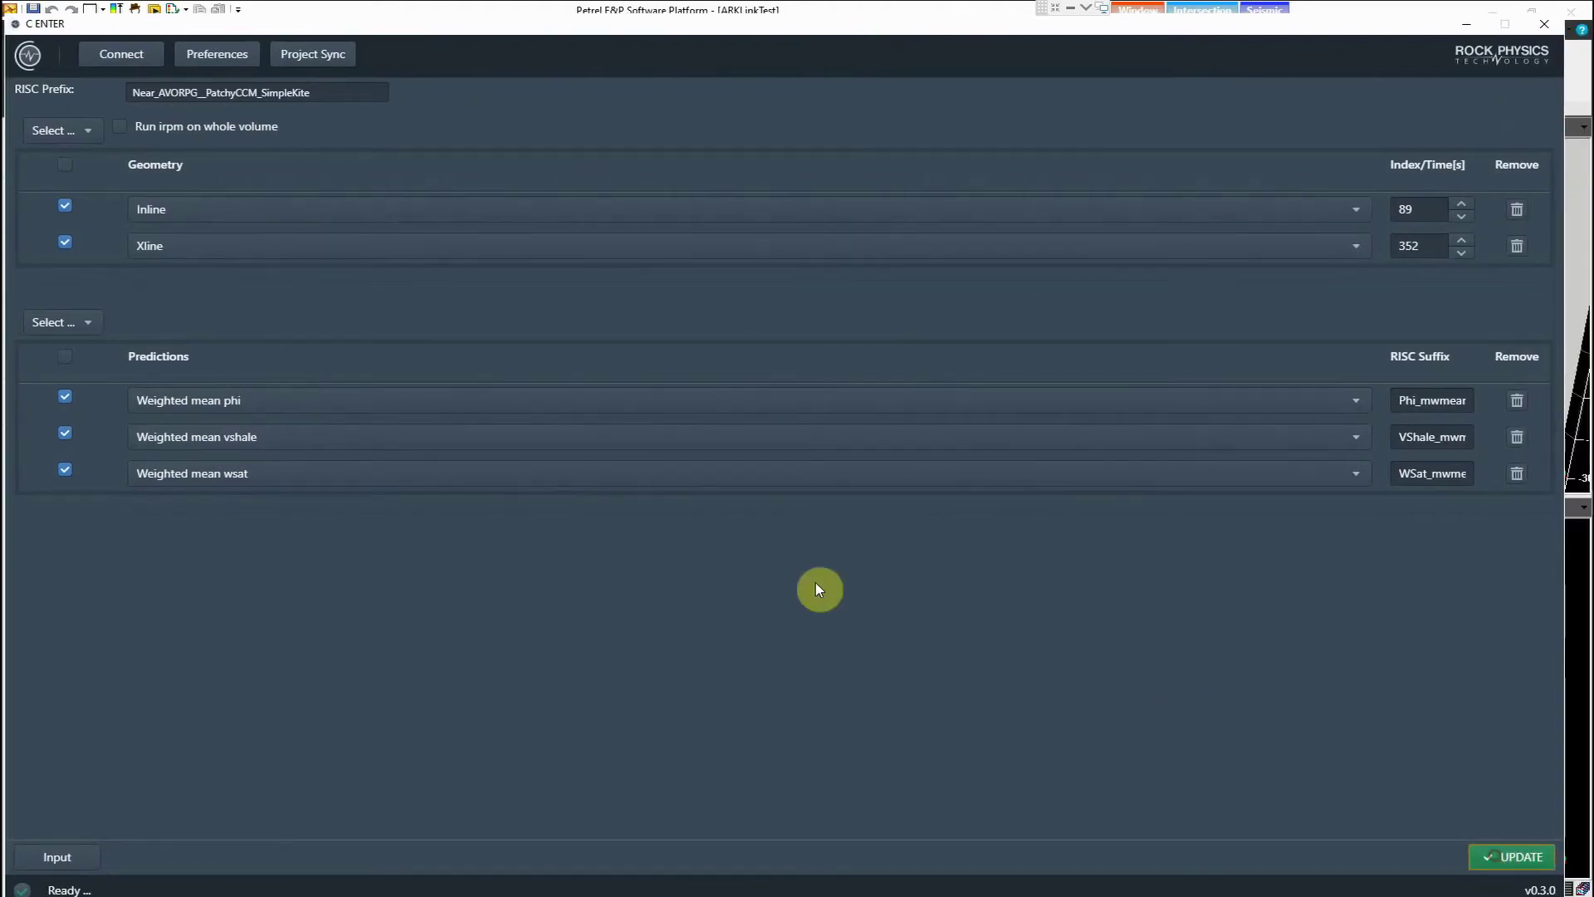
- Switch to Petrel and display Inline 89 and XLine 352 of the Phi_mwmean prediction in 3D window 5
left_click_drag(193, 23, 225, 26)
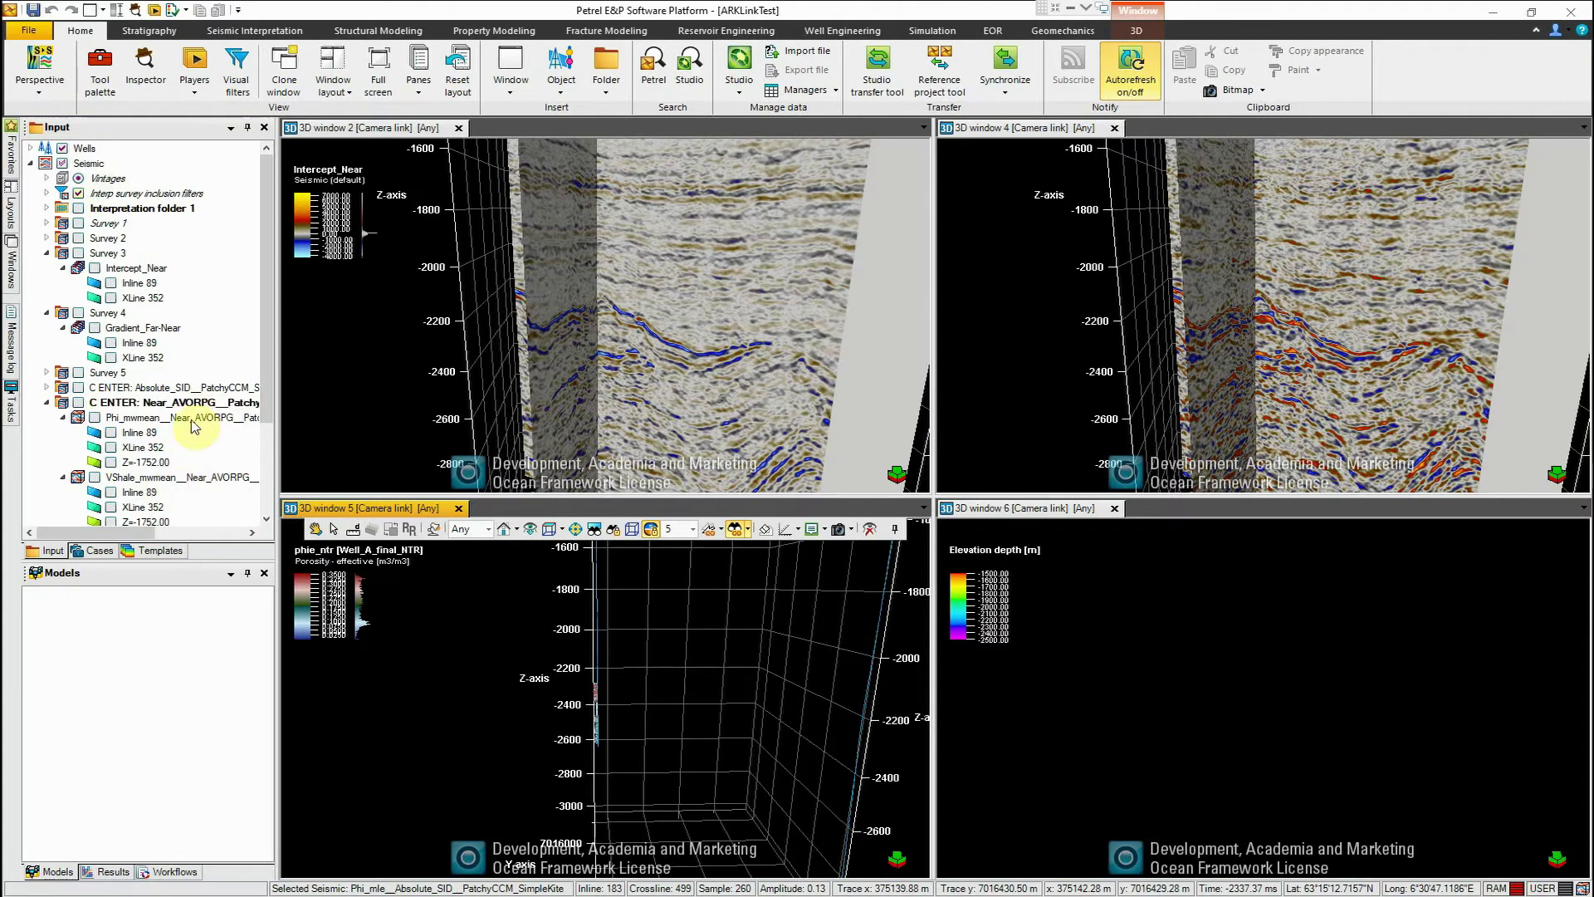
left_click(111, 433)
left_click(112, 448)
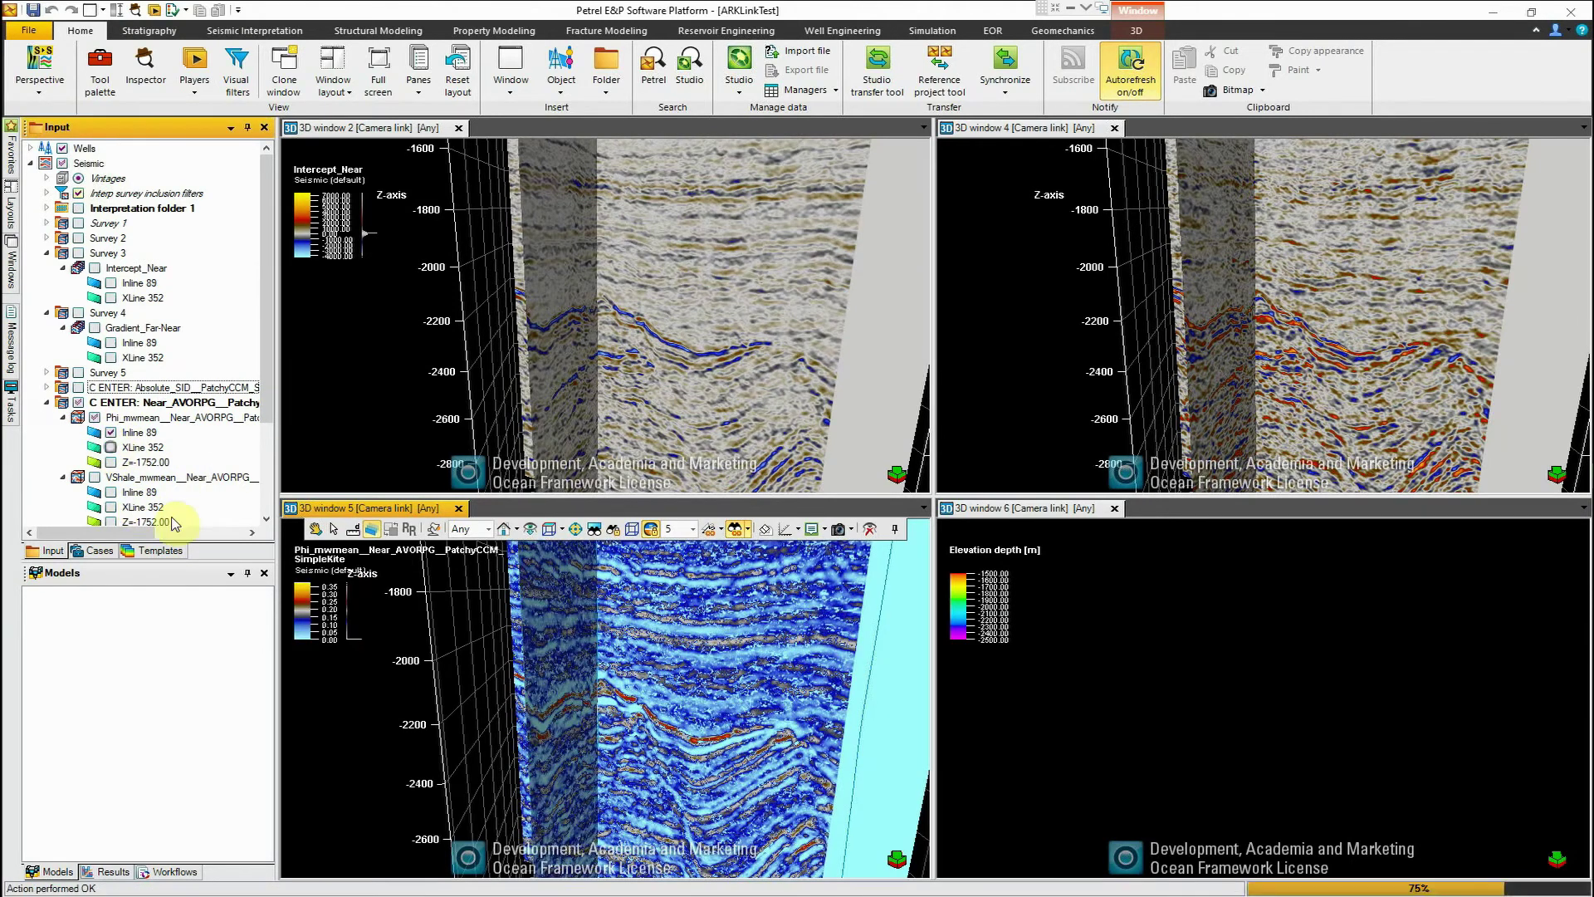
- Display Inline 89 and XLine 352 of the WSat_mwmean prediction in 3D window 6
left_click(1008, 689)
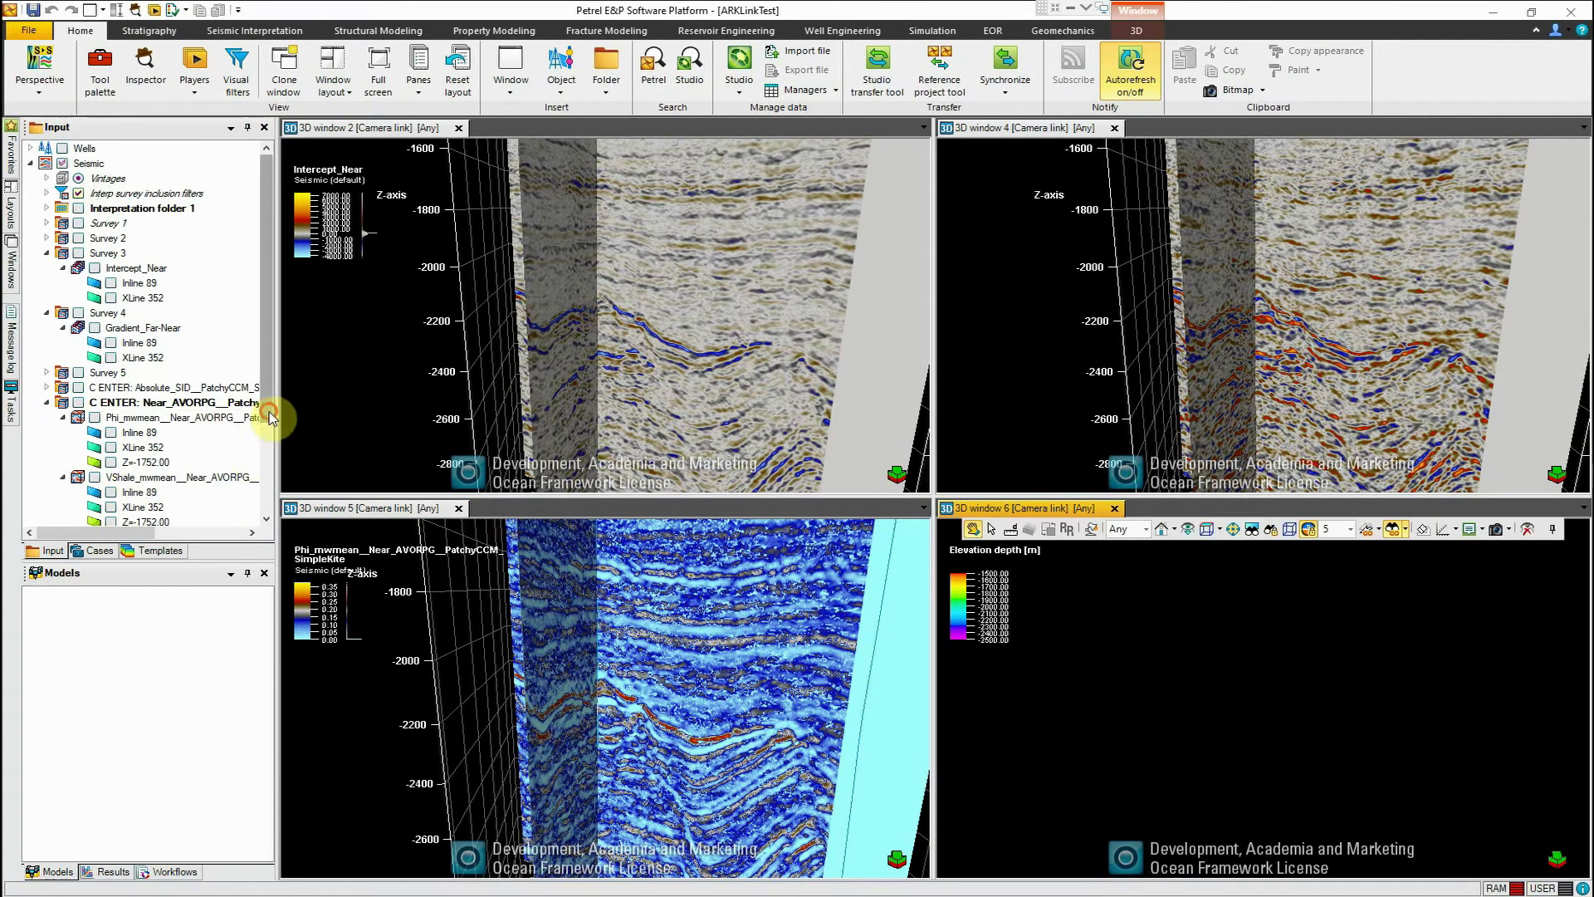
scroll(266, 448, "down", 3)
left_click(120, 432)
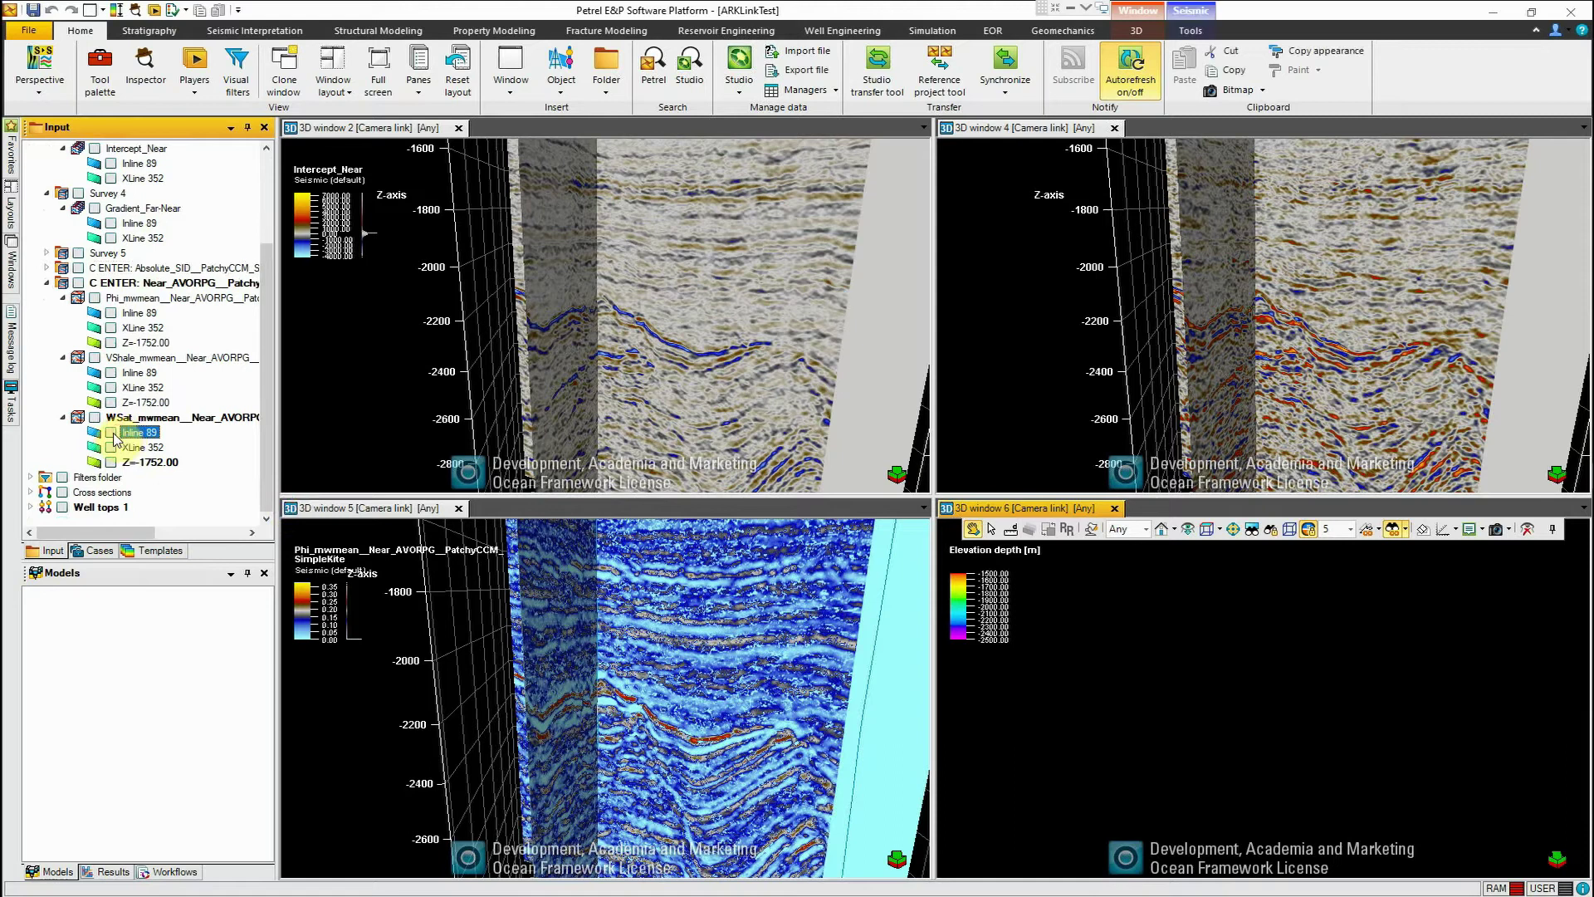
left_click(111, 435)
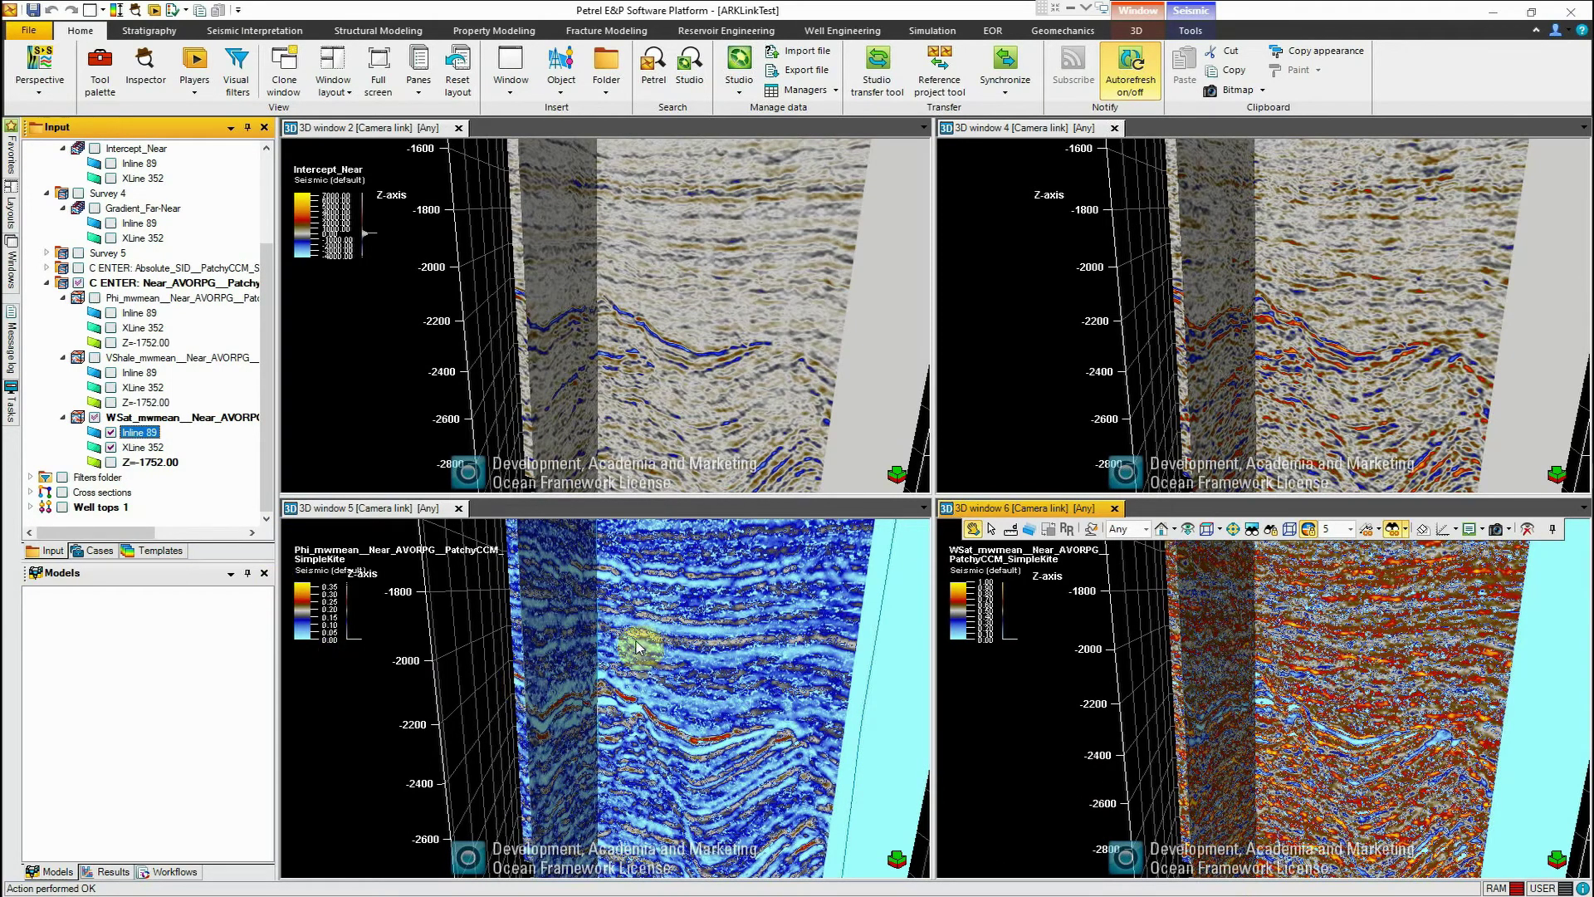
- Set the global color table of the WSat_mwmean volume to RPT_Reverse and apply it
right_click(152, 418)
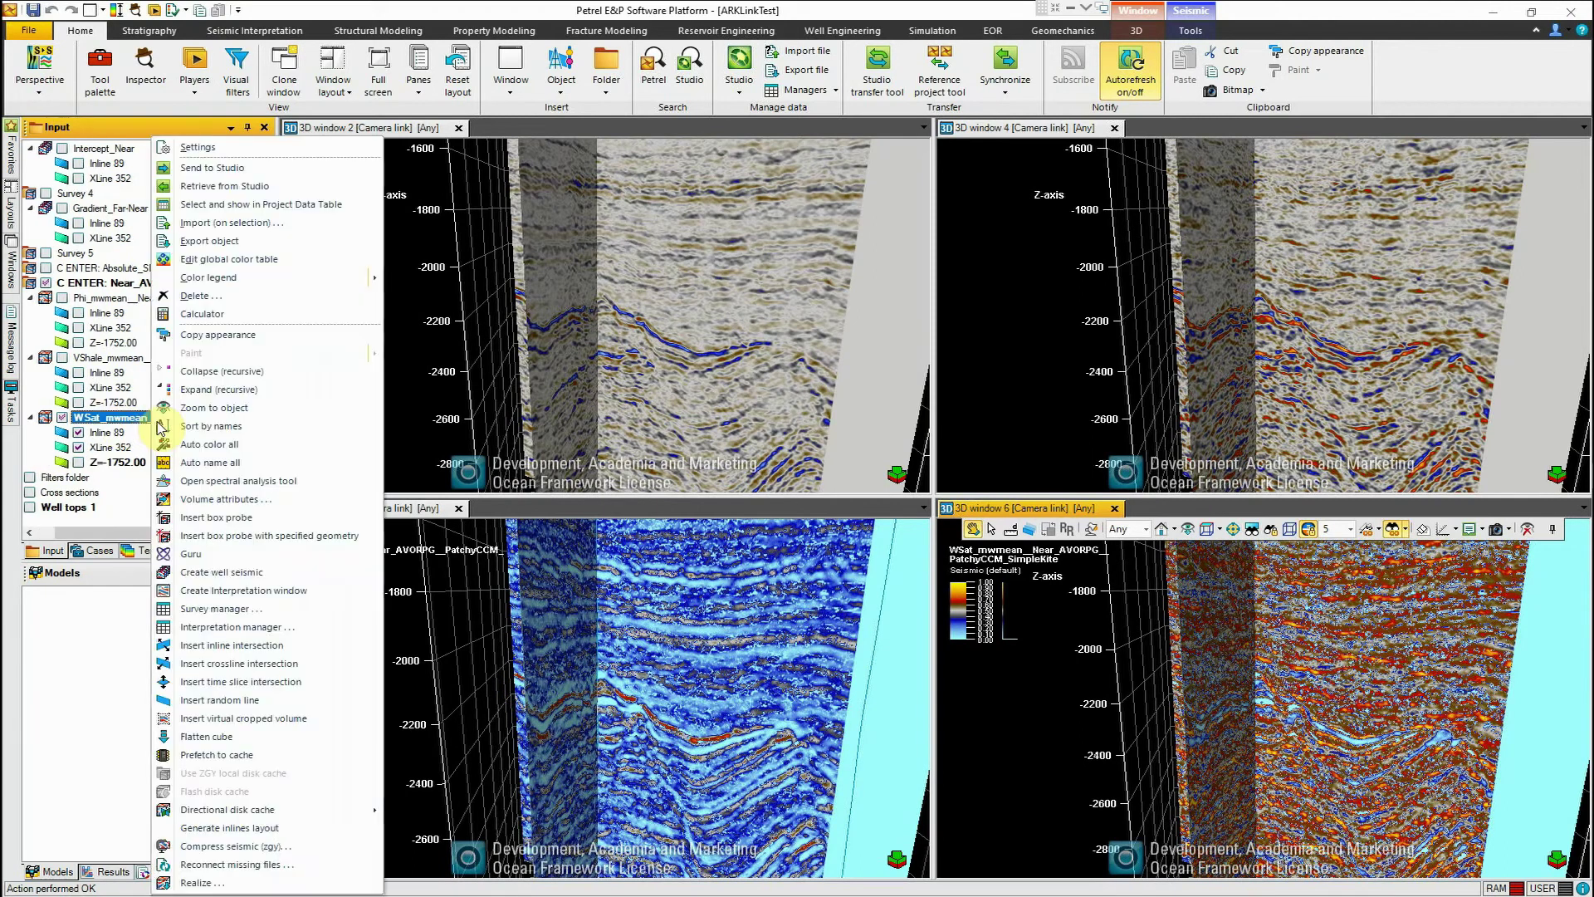
left_click(198, 147)
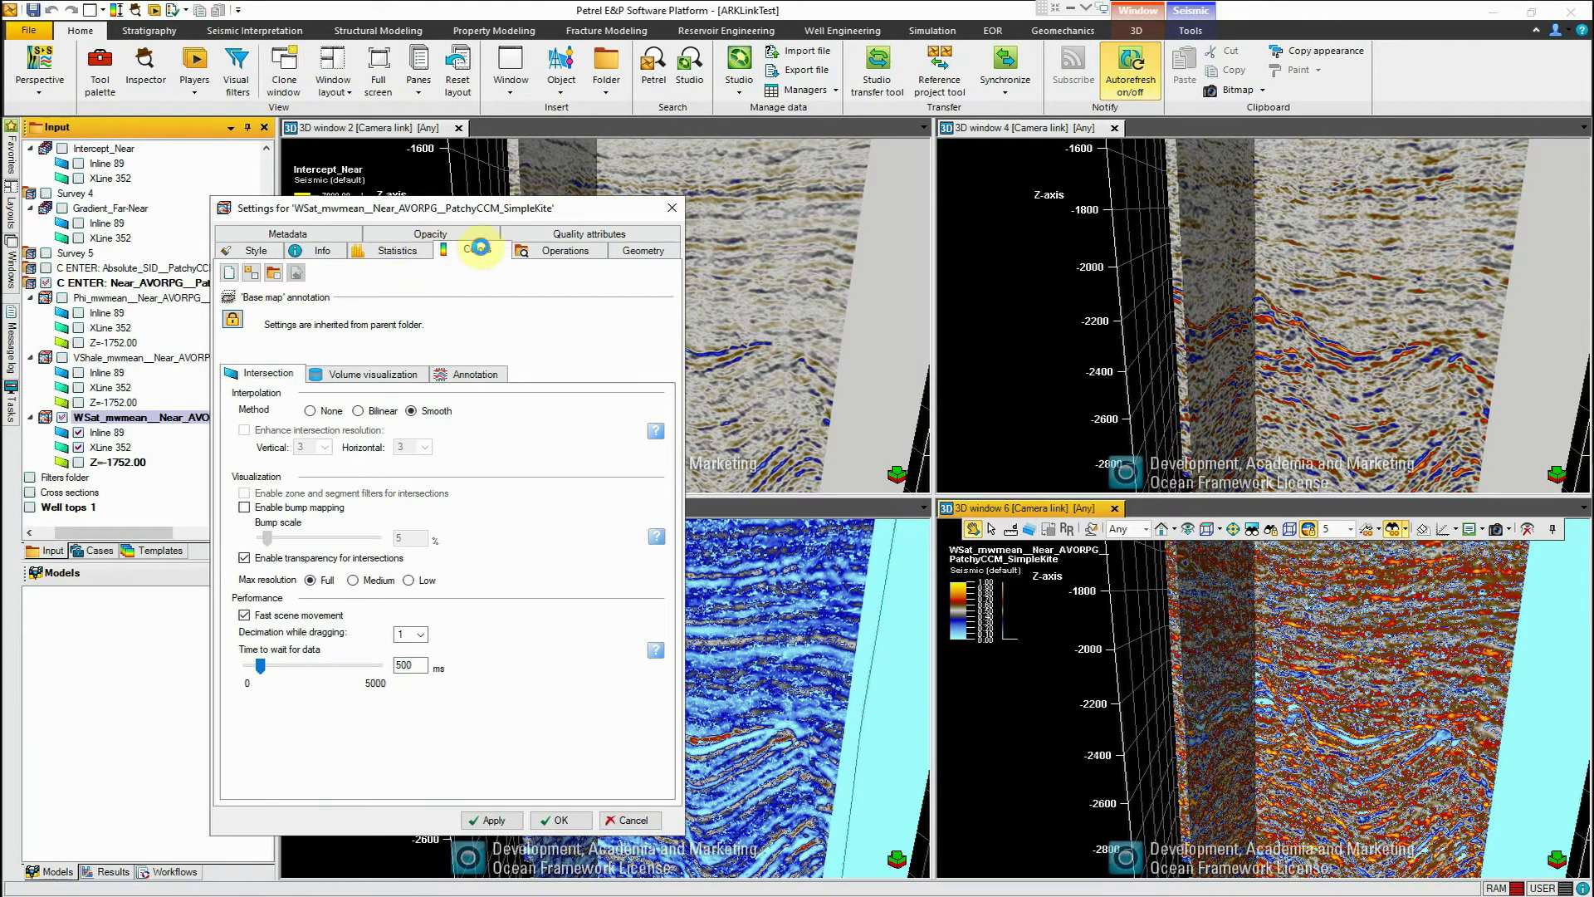
left_click(479, 249)
left_click(428, 286)
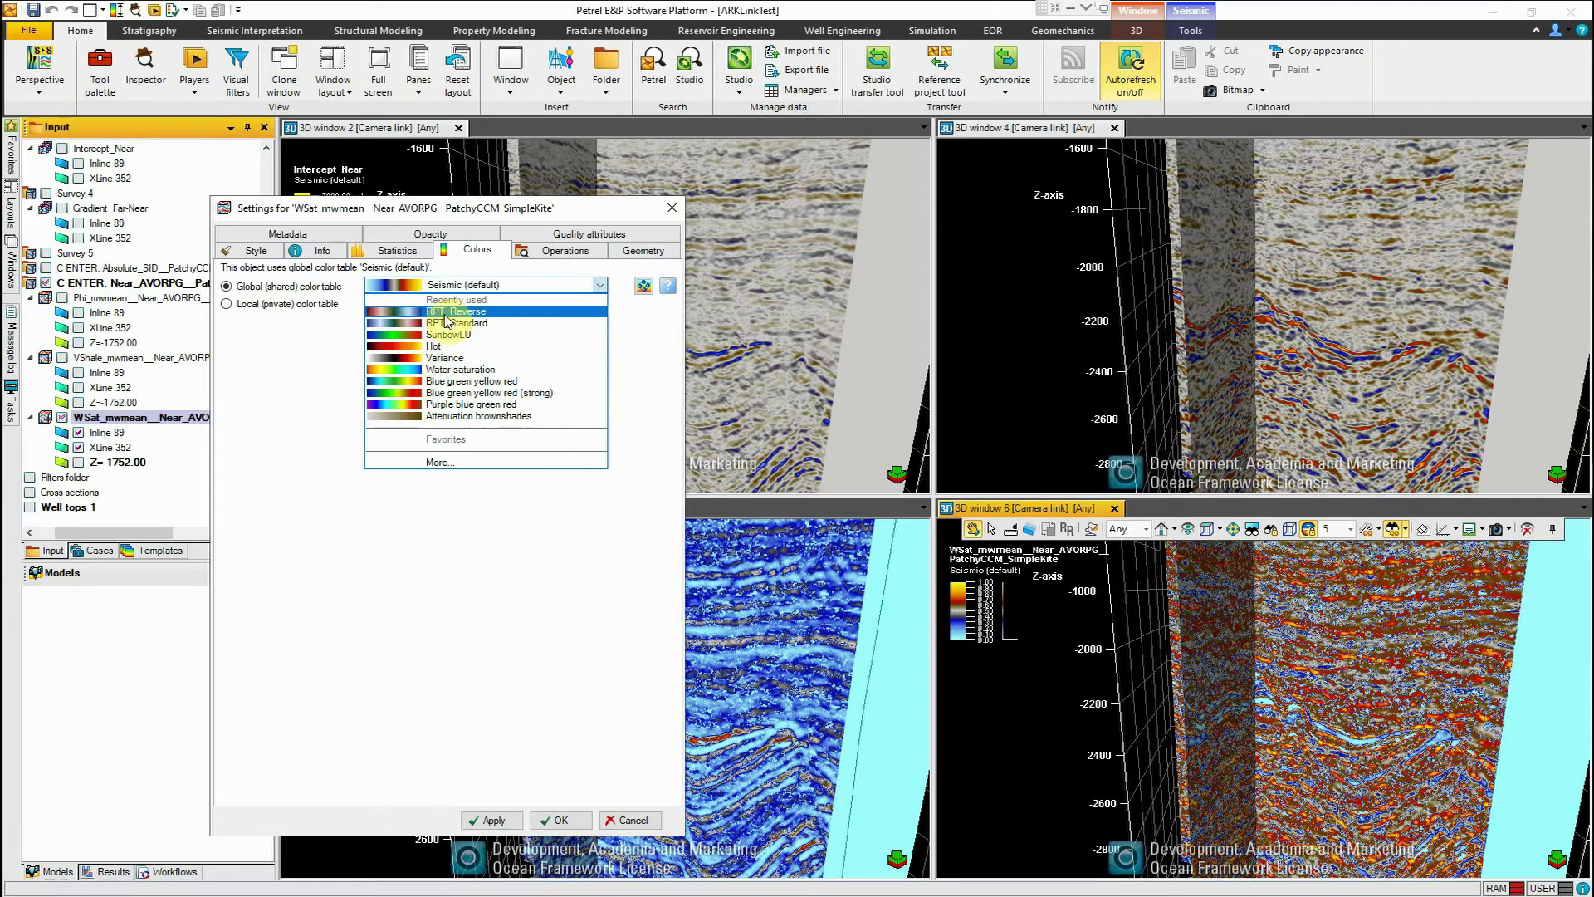
left_click(445, 313)
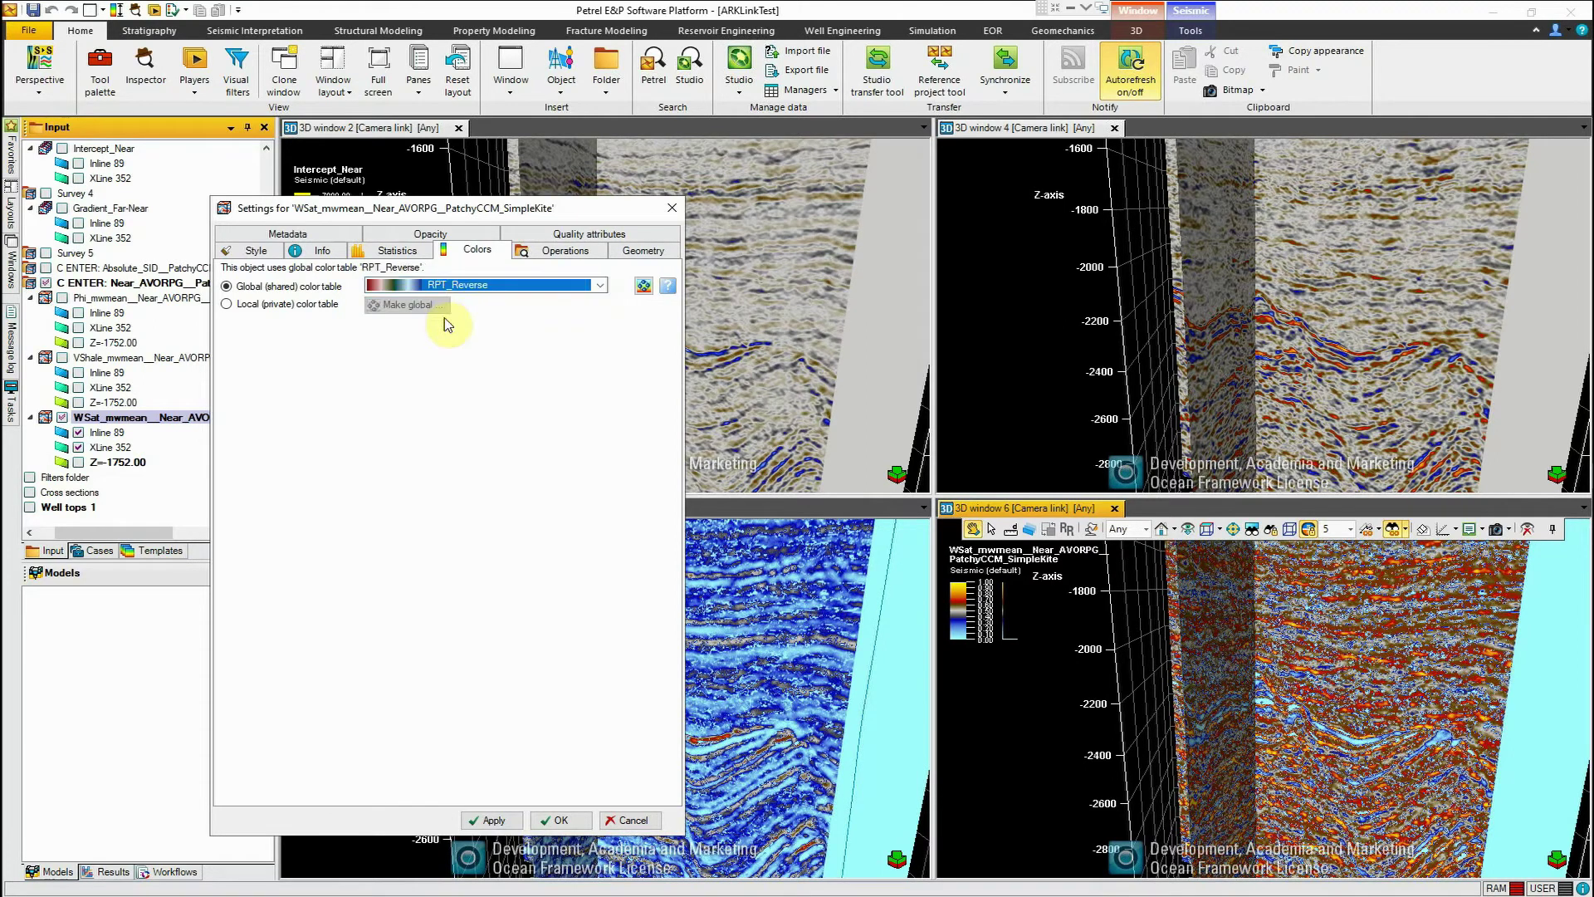
left_click(498, 821)
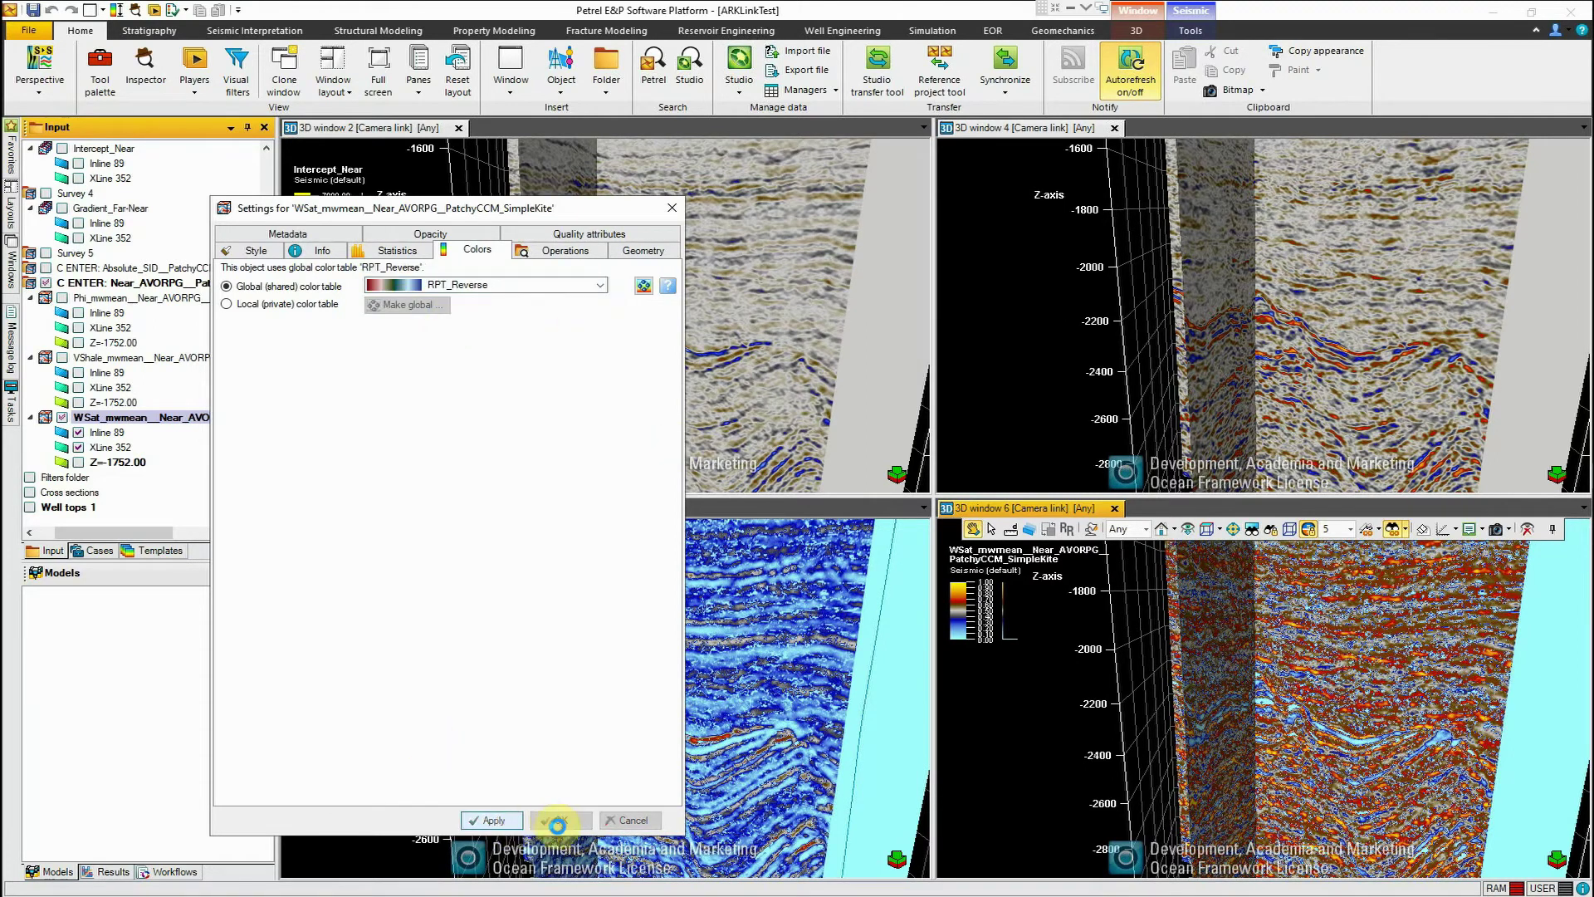
left_click(560, 820)
- Set the global color table of the Phi_mwmean volume in 3D window 5 to RPT_Standard
left_click(651, 701)
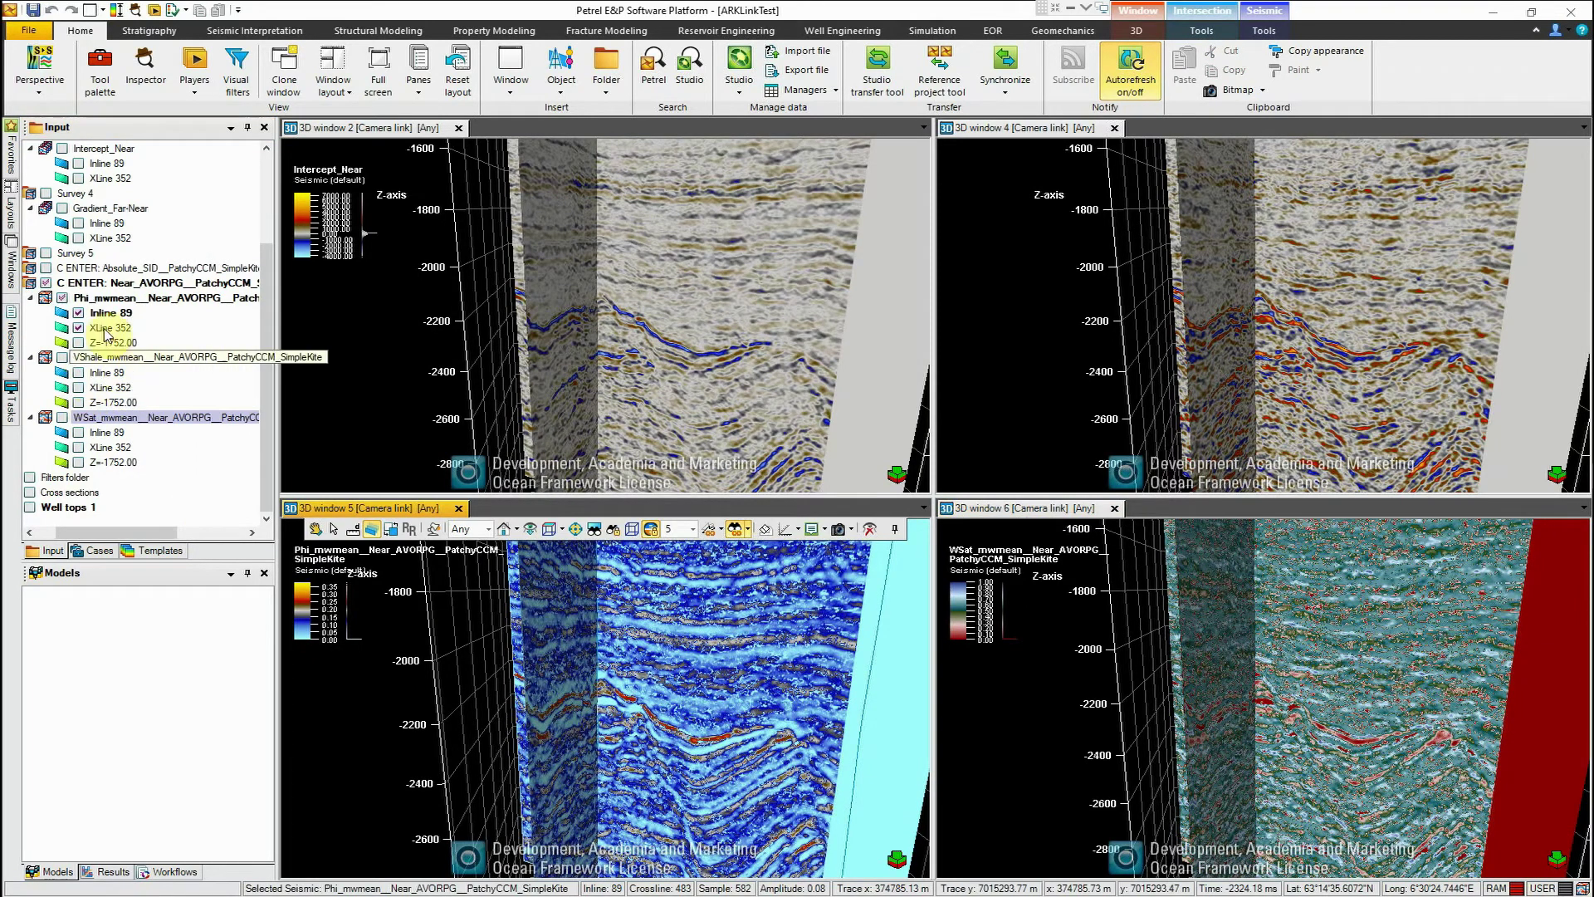
right_click(138, 299)
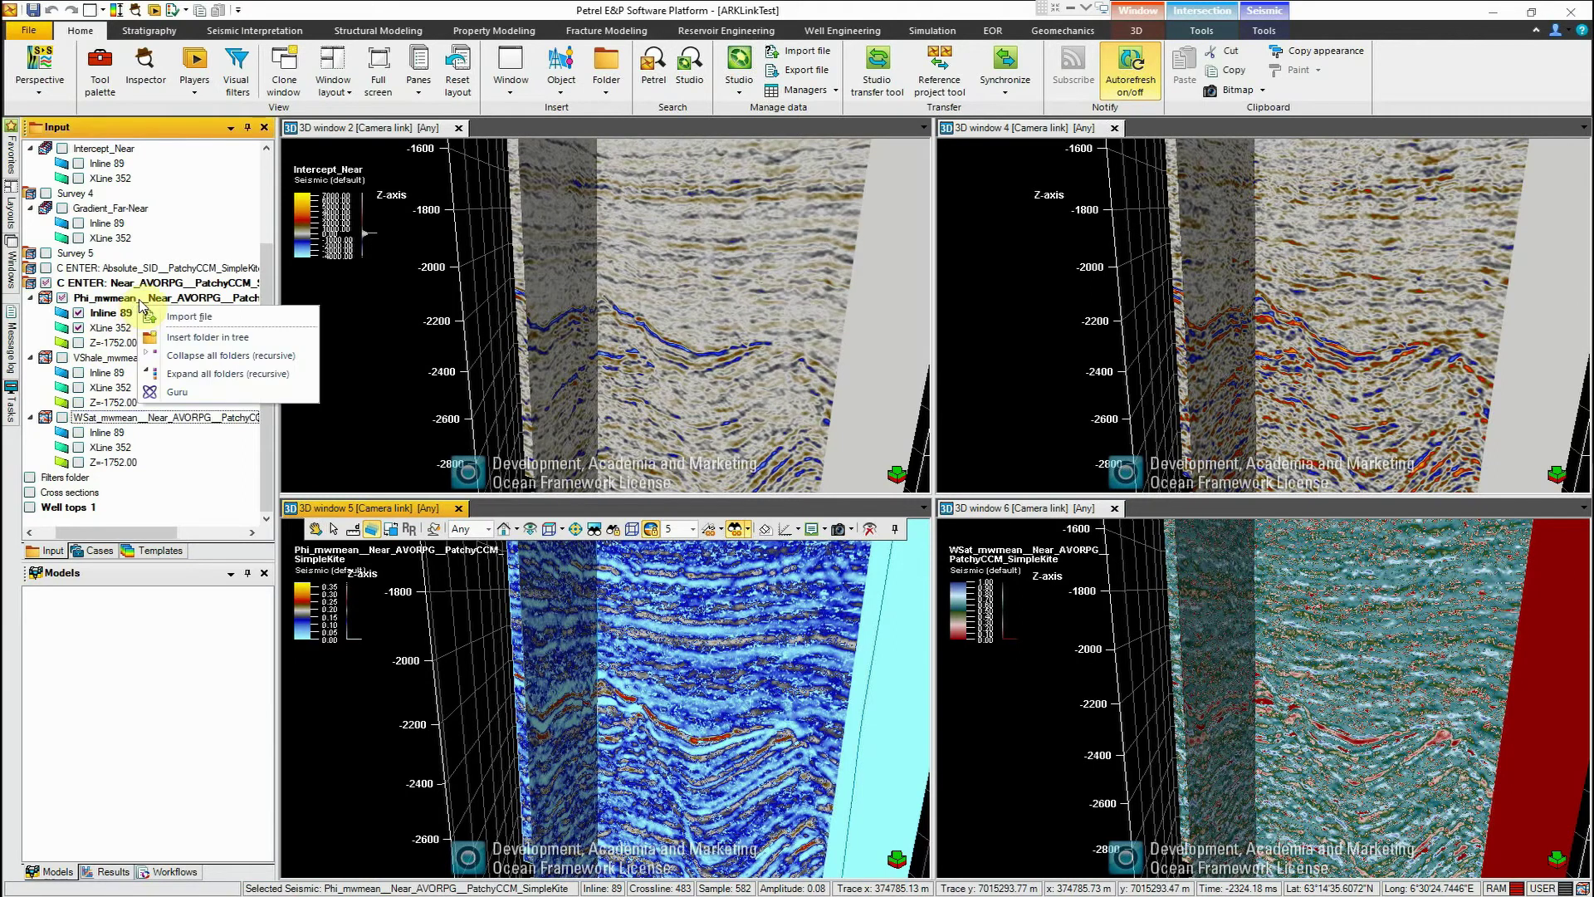
left_click(475, 186)
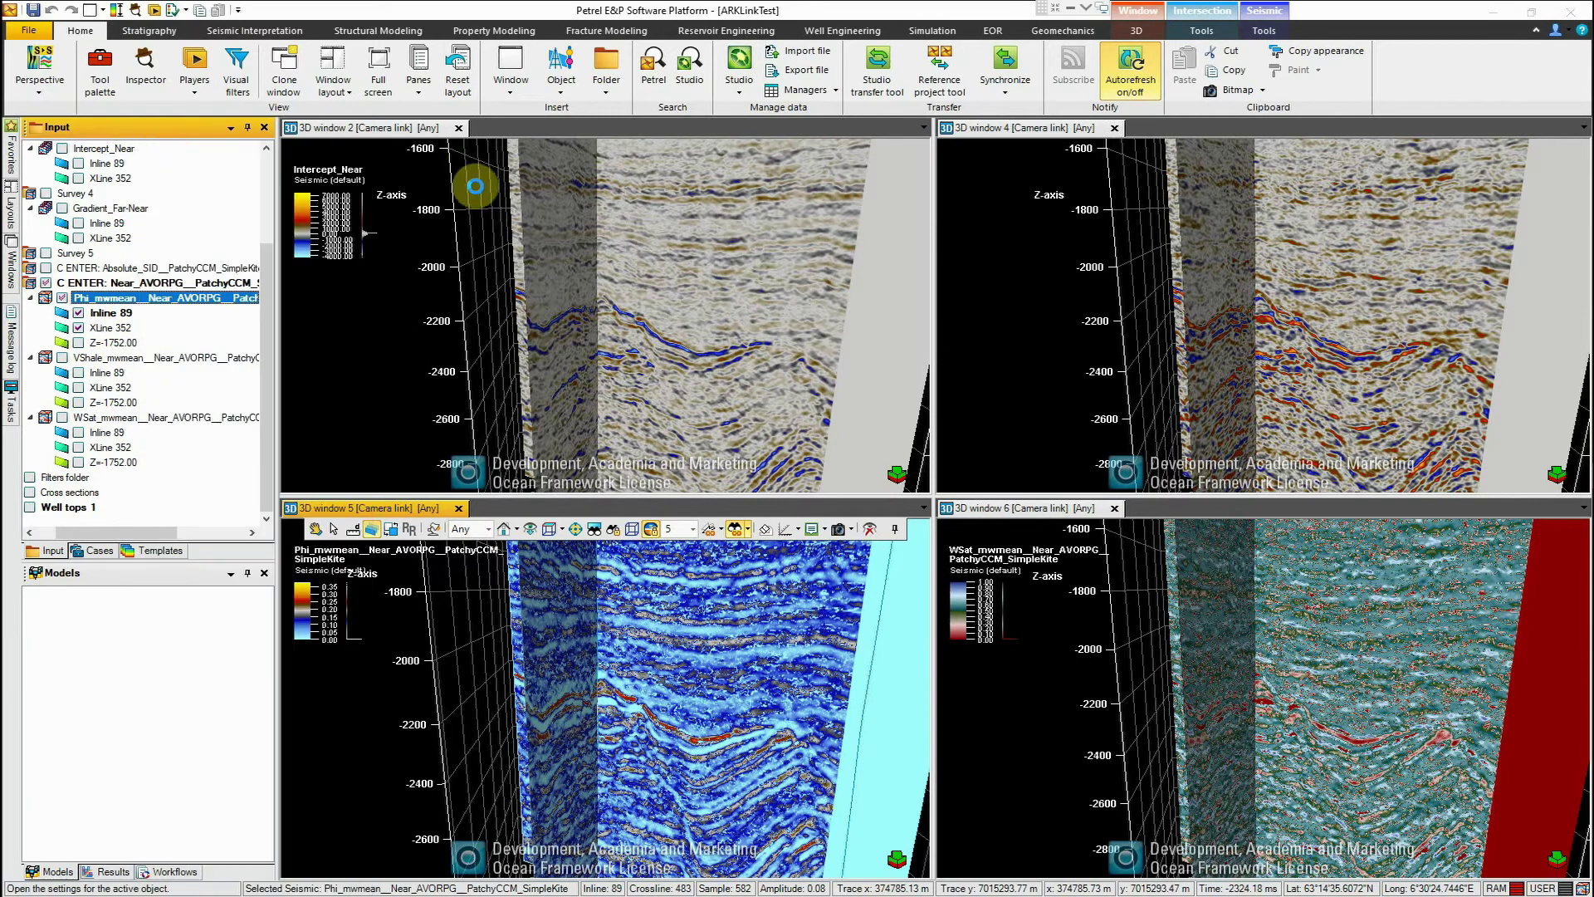
left_click(482, 272)
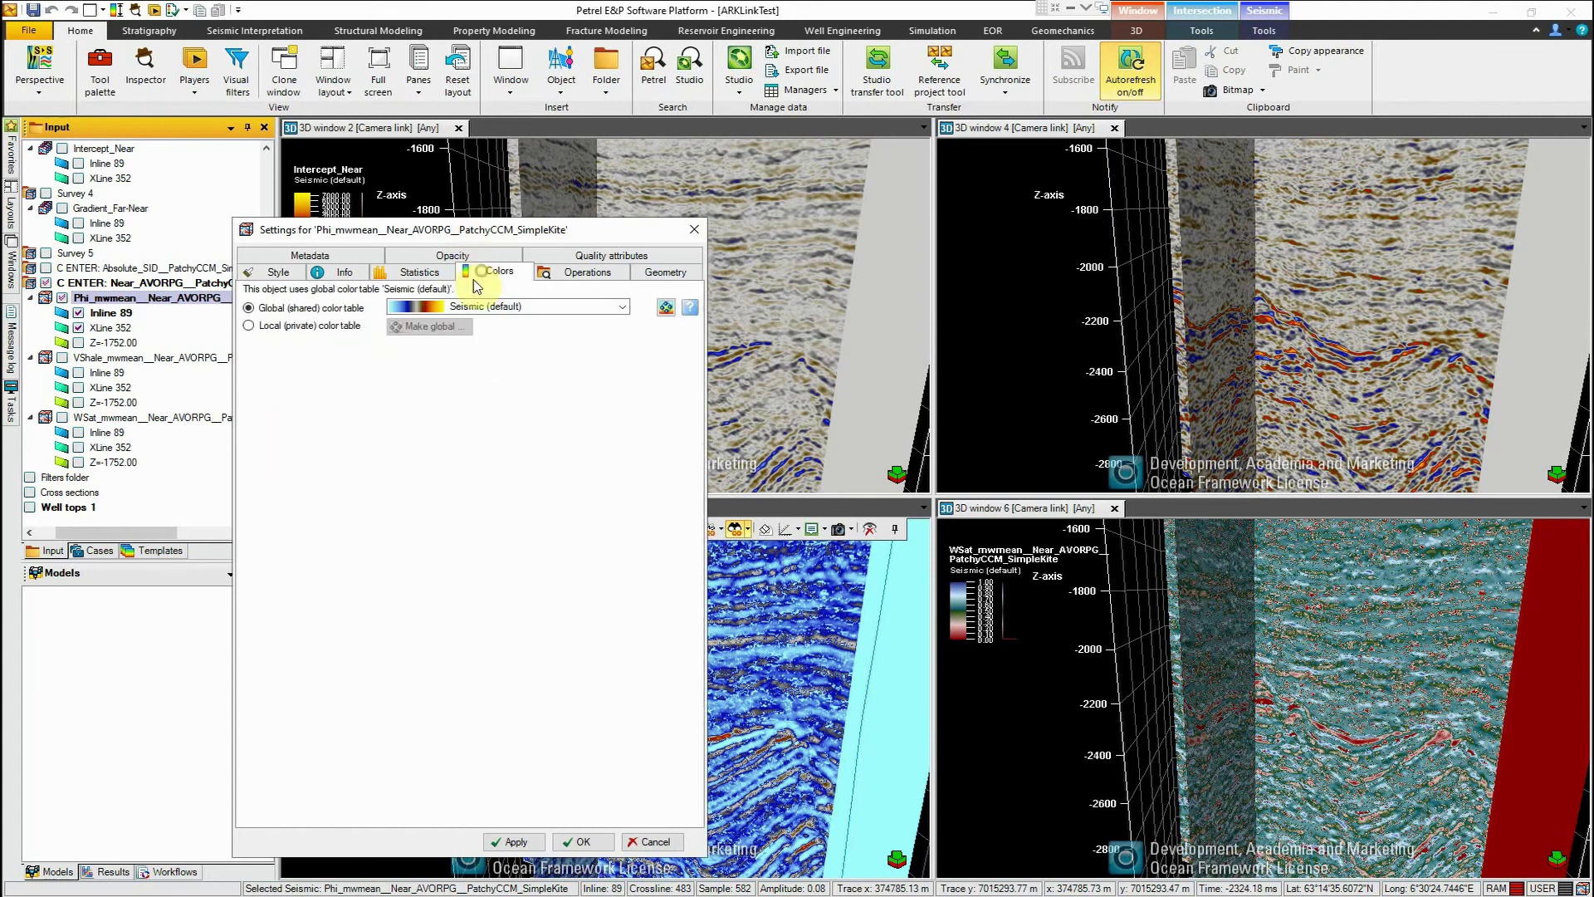
left_click(461, 306)
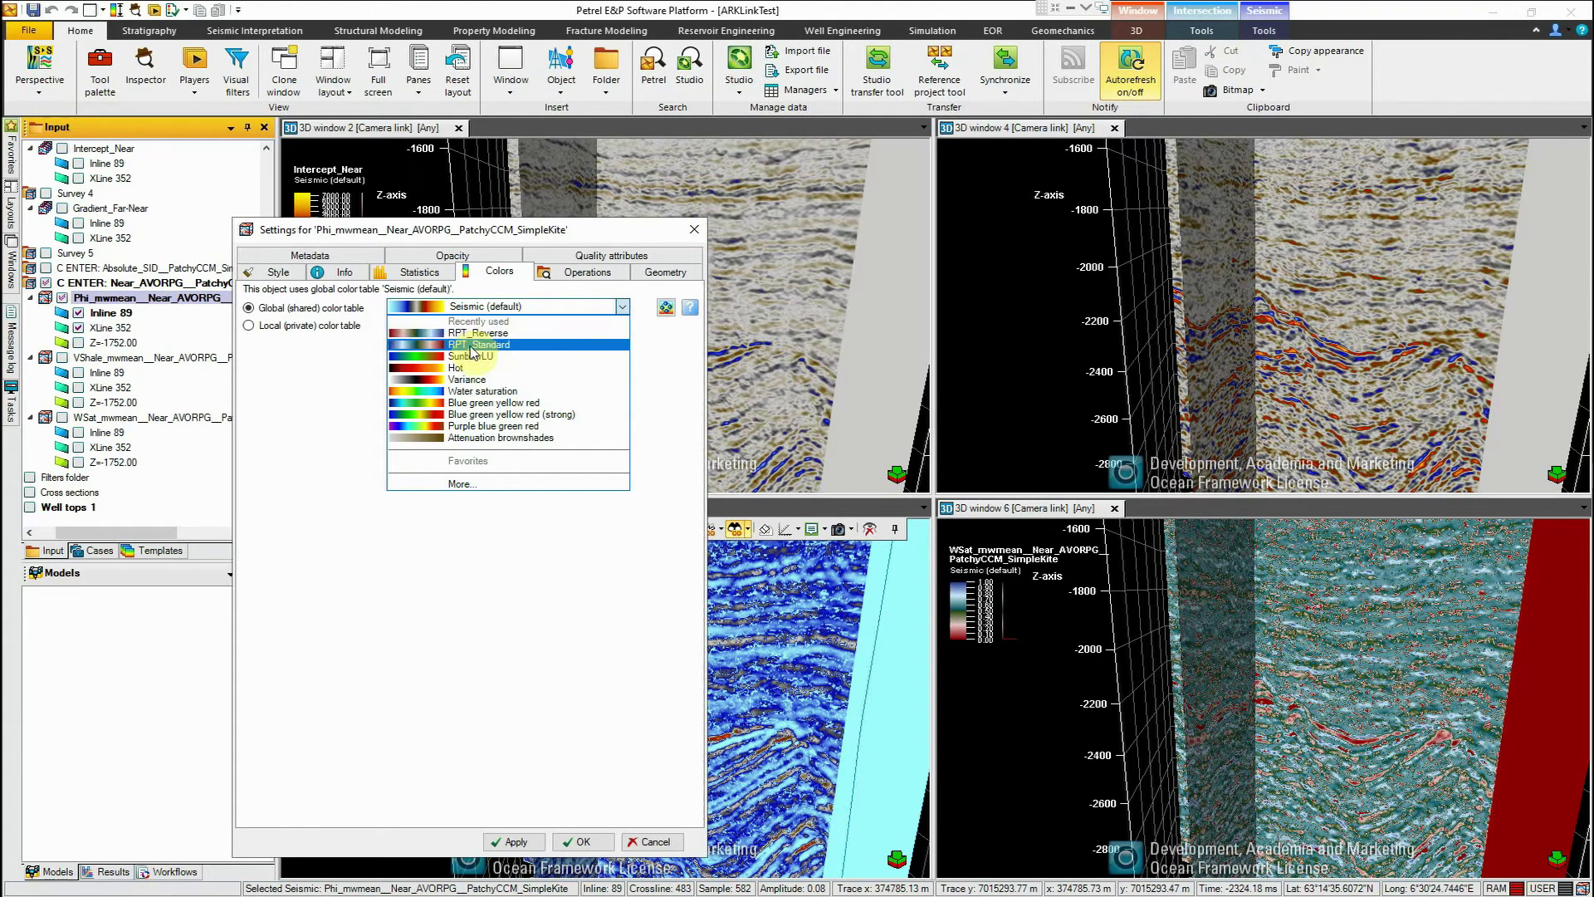
left_click(474, 343)
left_click(583, 841)
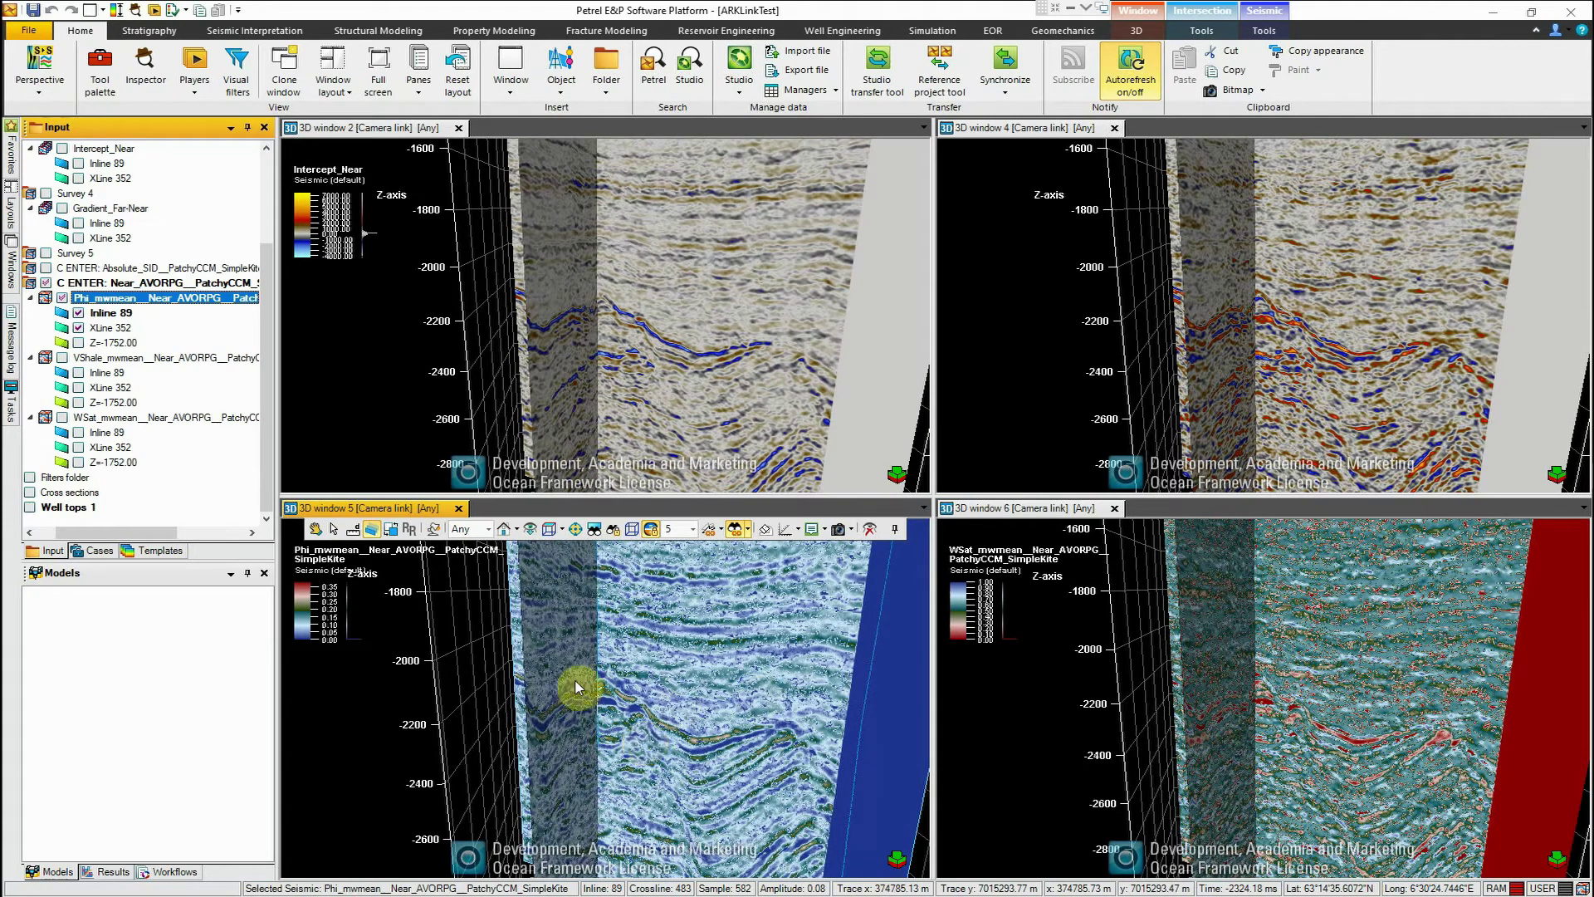
- Undo the accidental inline shift and examine the linked views up close around the reservoir event where Inline 89 and XLine 352 meet
left_click_drag(634, 712, 633, 704)
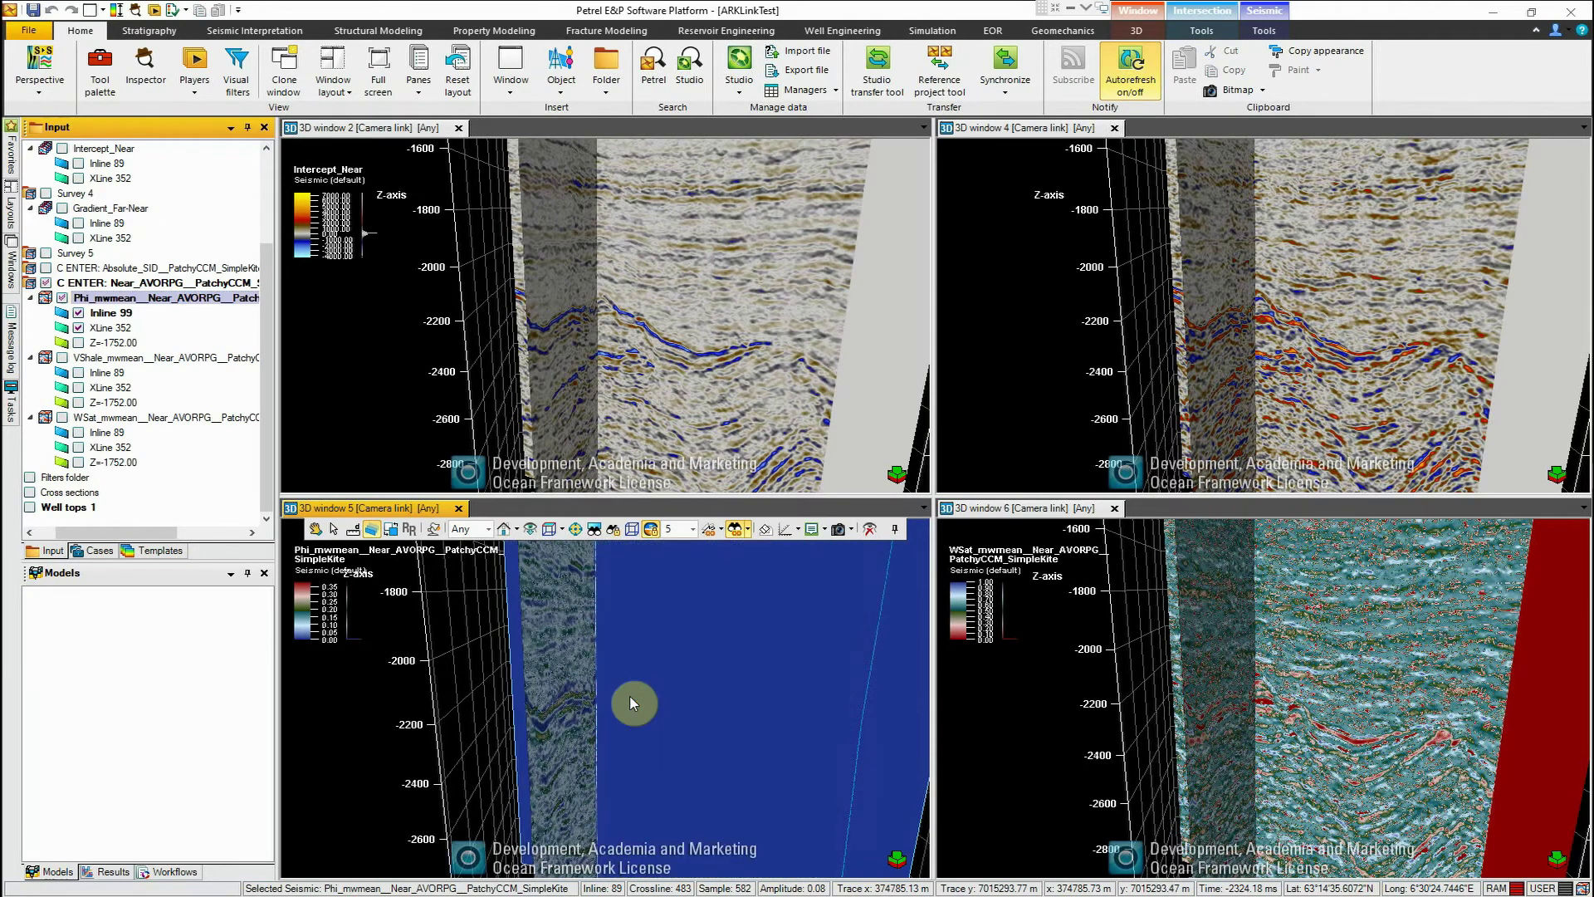
key("ctrl+z")
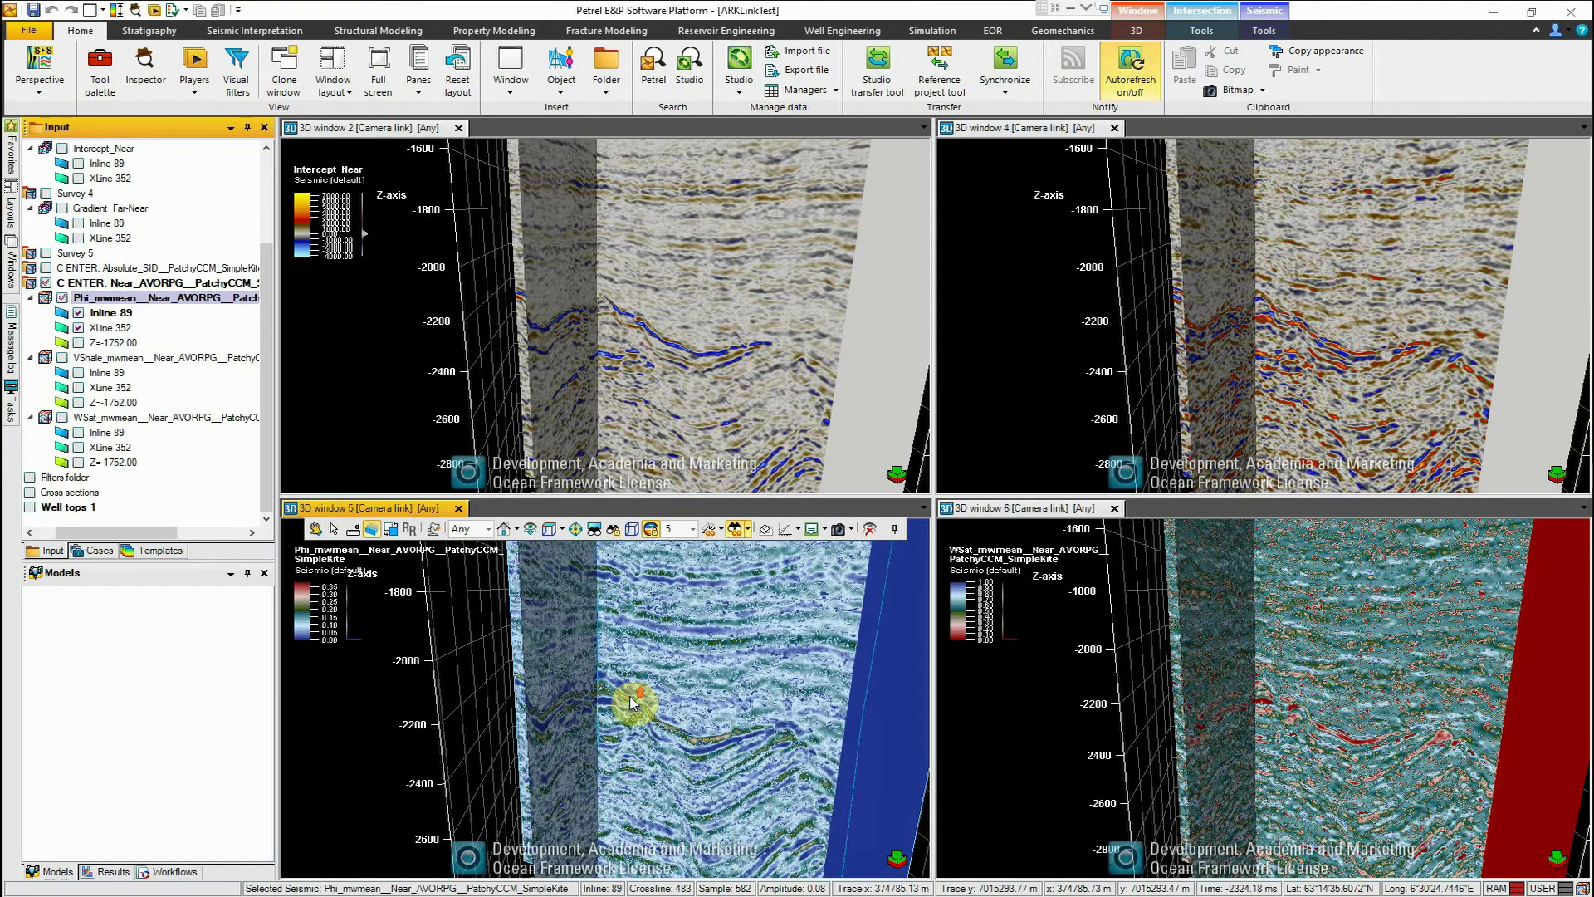
left_click(314, 529)
scroll(604, 710, "up", 4)
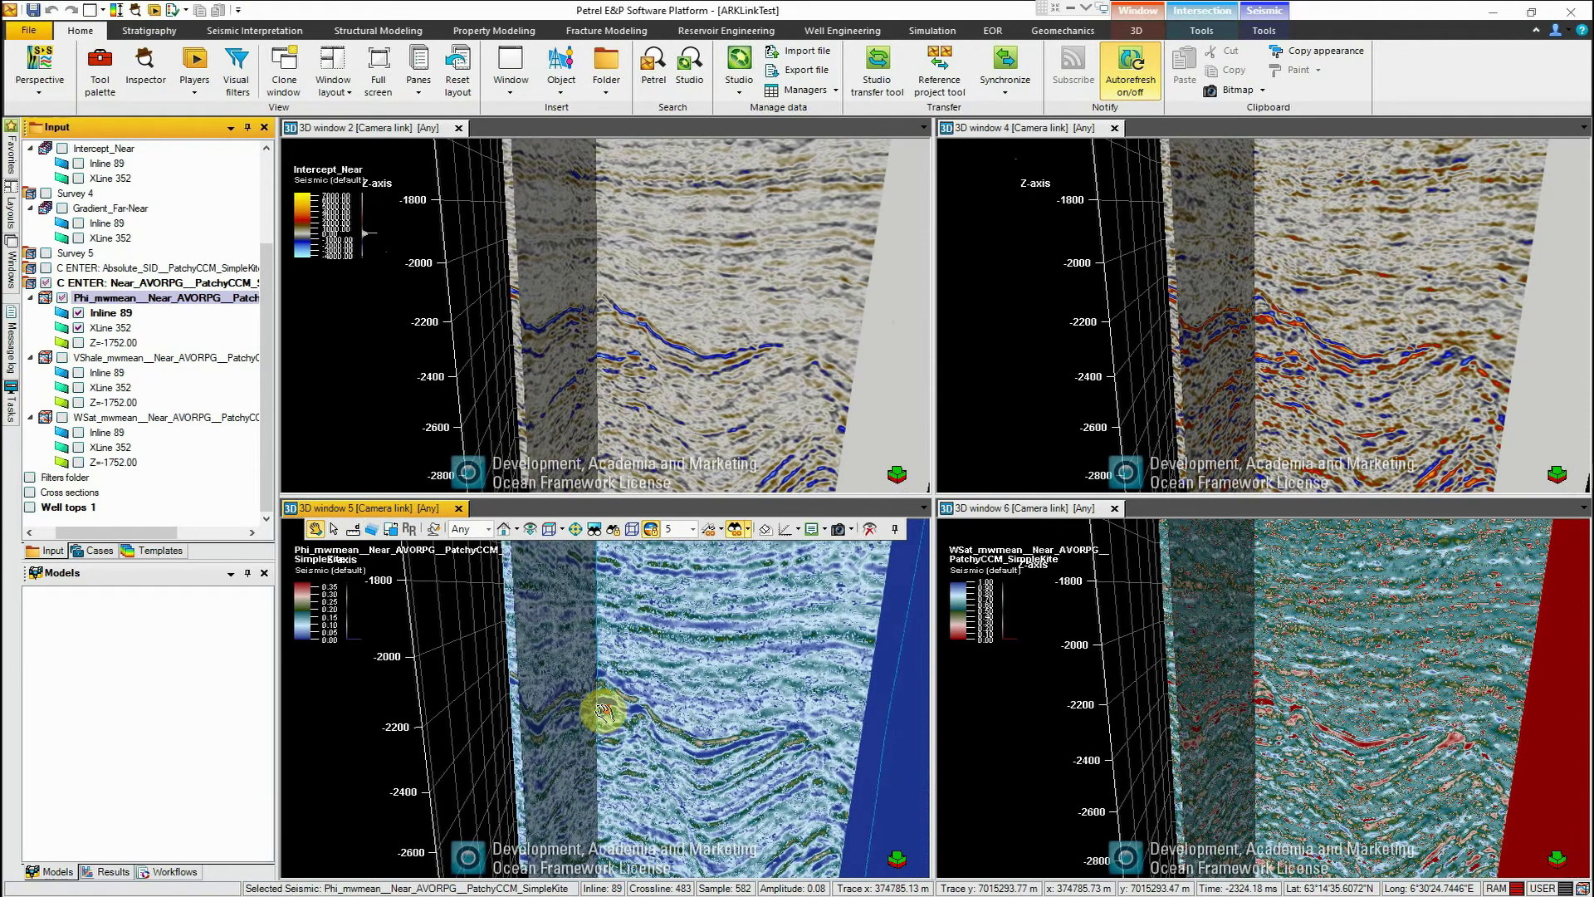
scroll(603, 710, "up", 3)
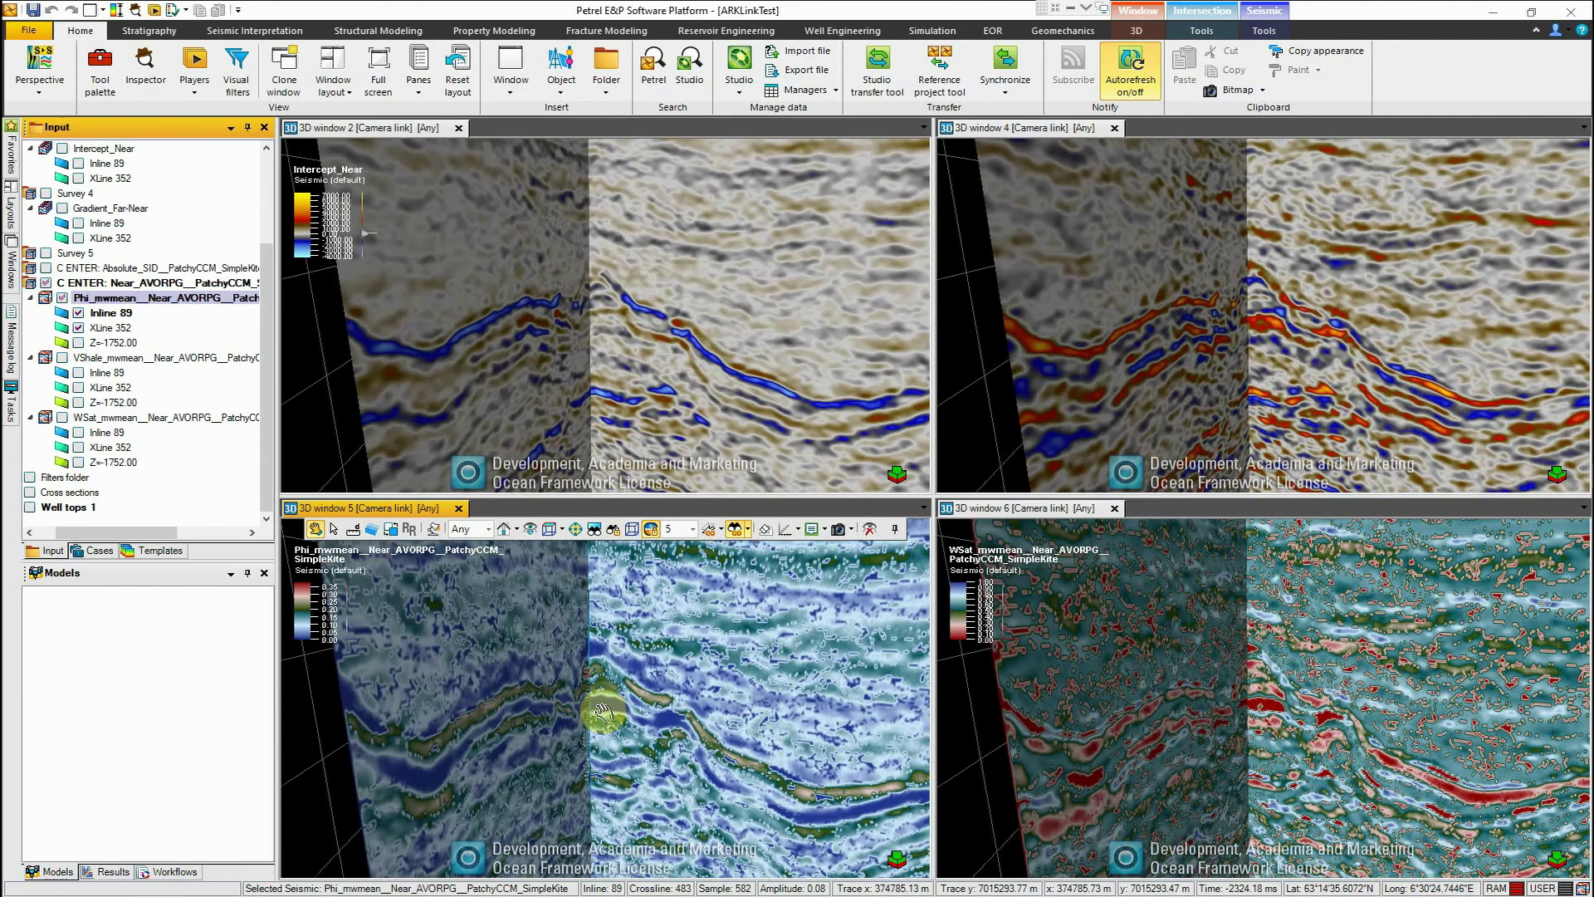
scroll(603, 710, "up", 4)
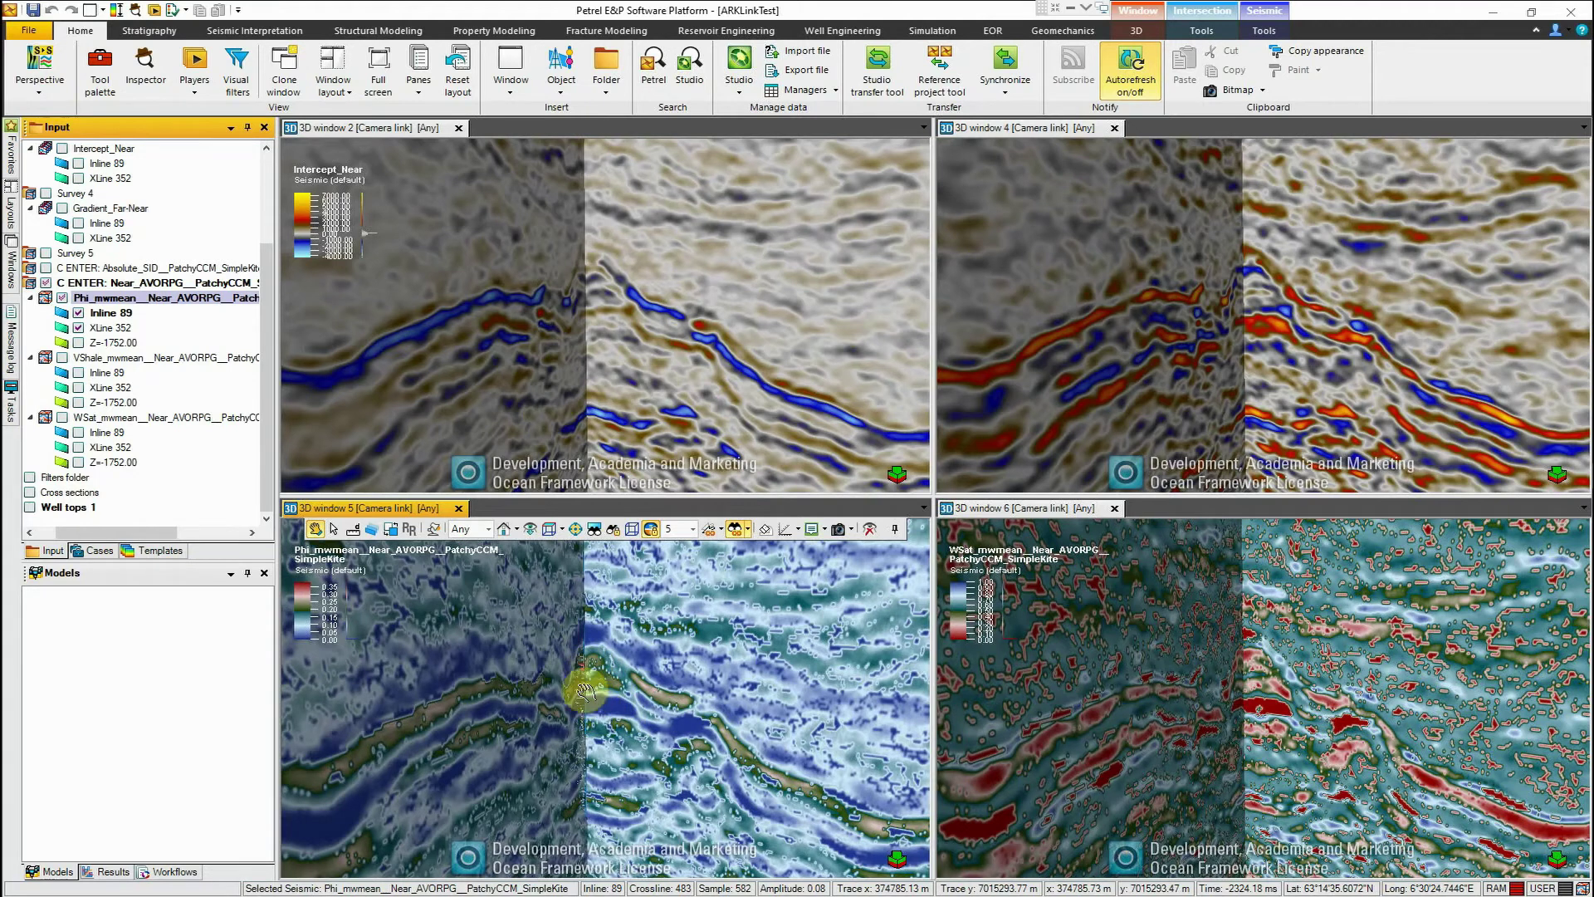
left_click_drag(587, 693, 601, 667)
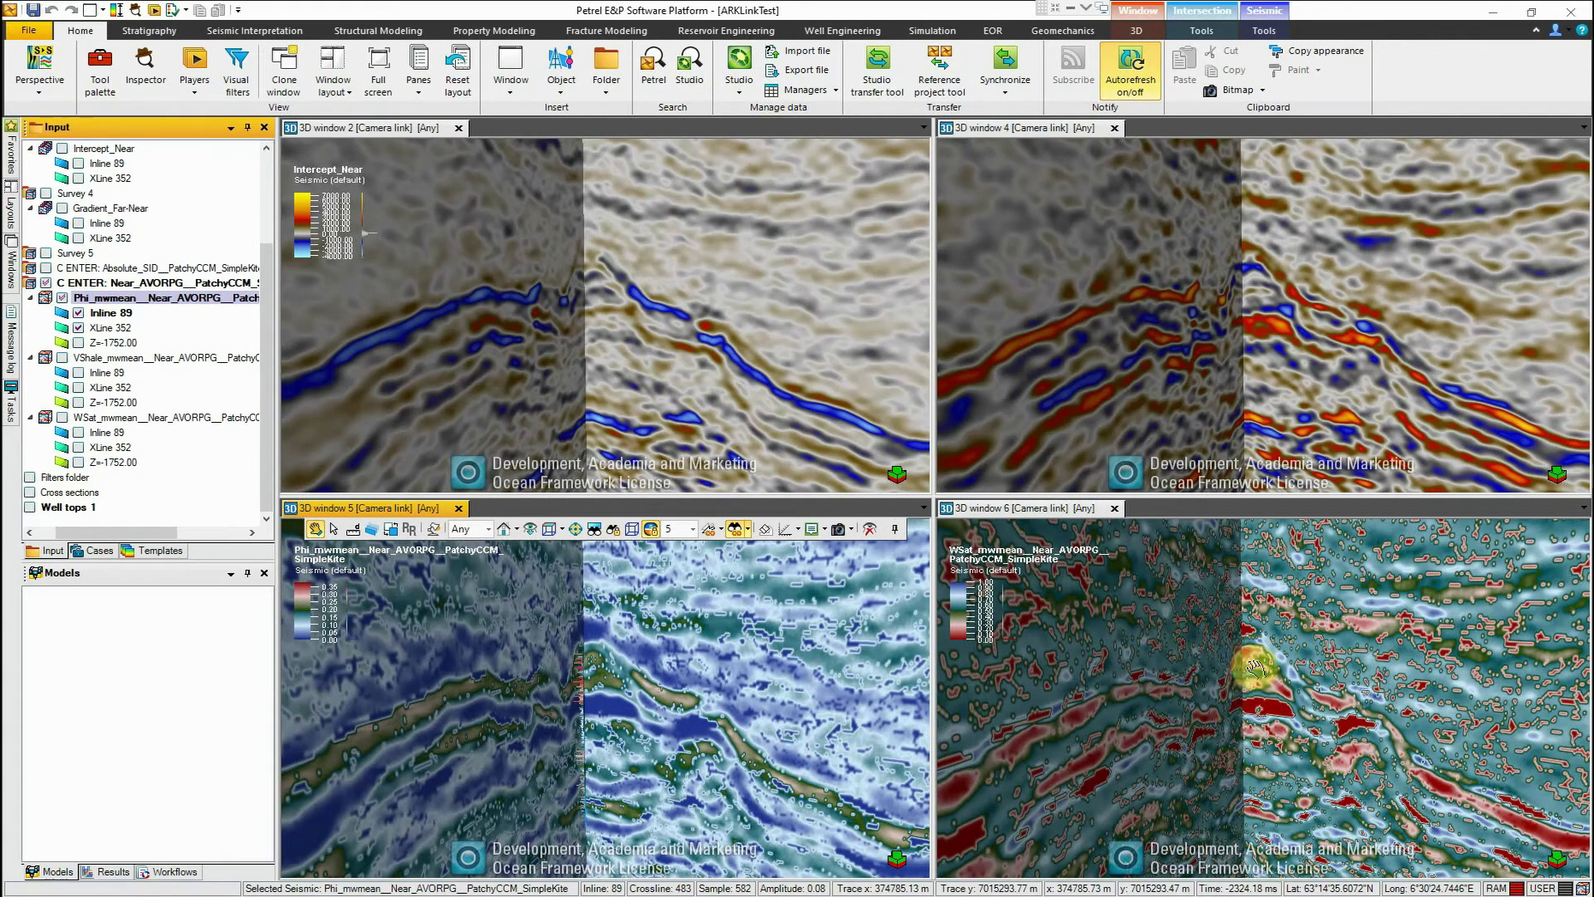
- Display the wsat_ntr log of Well_A_final_NTR in 3D window 6 alongside the water saturation prediction
left_click(1298, 641)
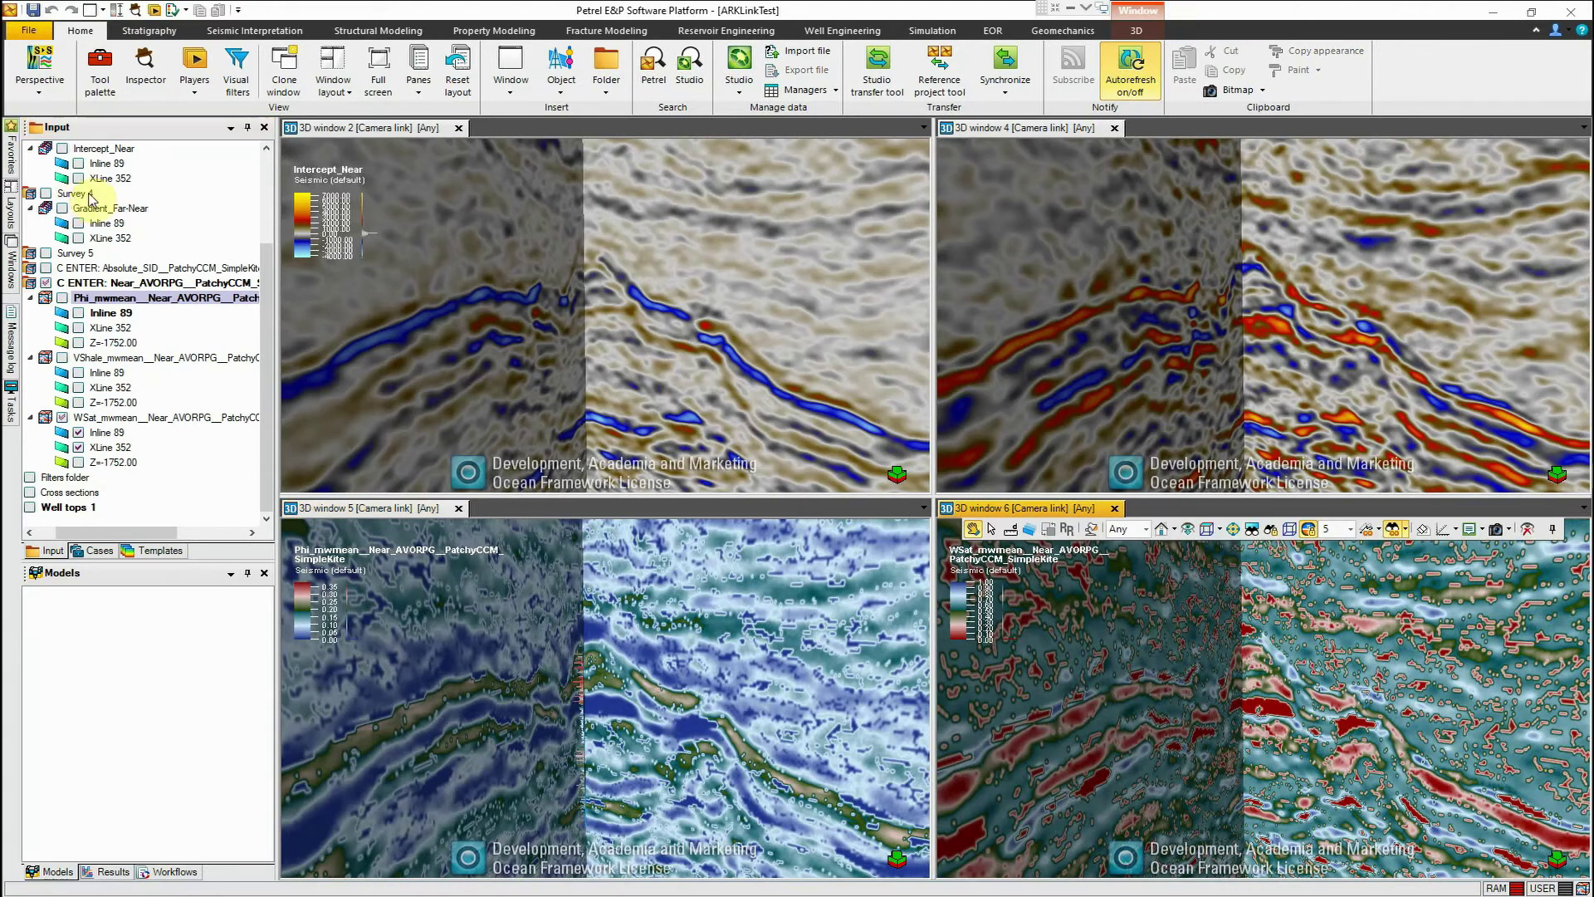
left_click_drag(267, 242, 258, 185)
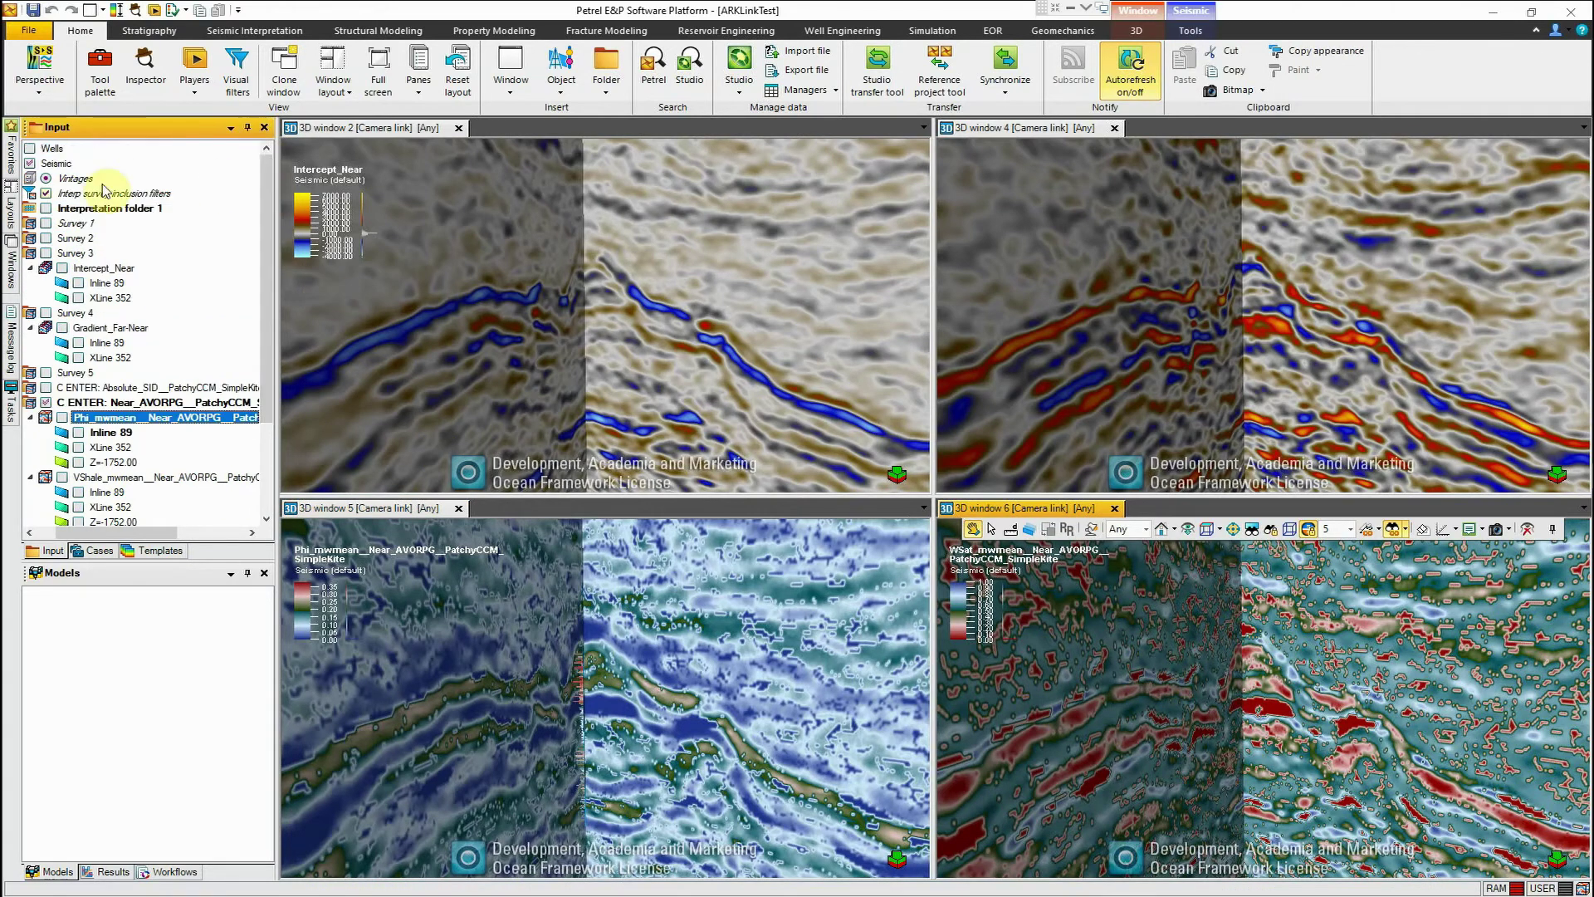
left_click_drag(47, 533, 35, 533)
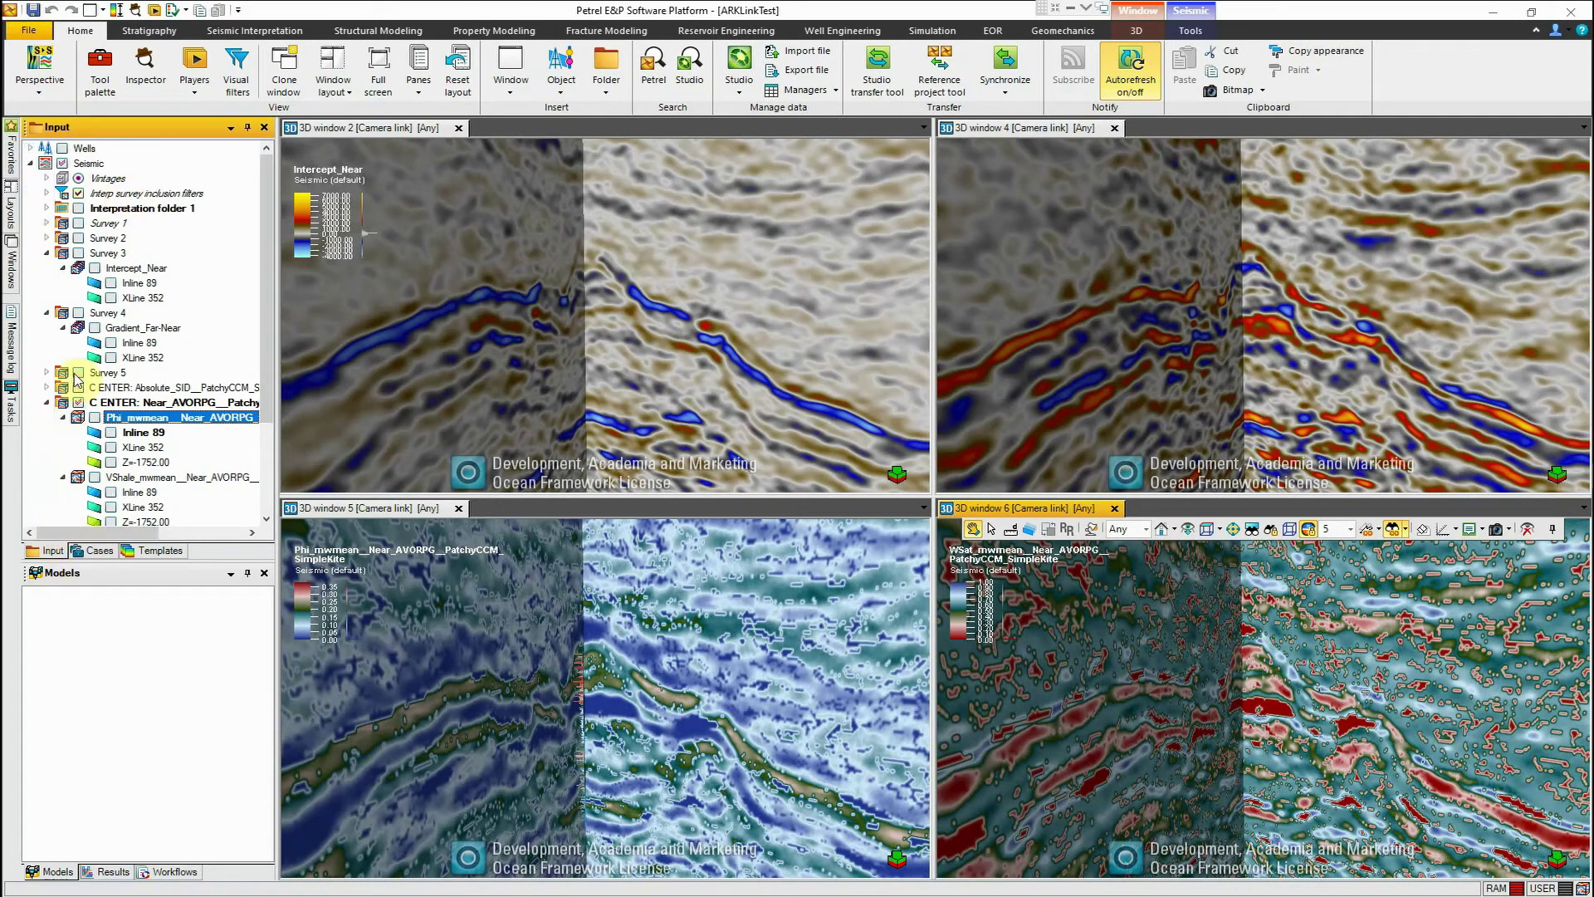
left_click(30, 150)
left_click(47, 254)
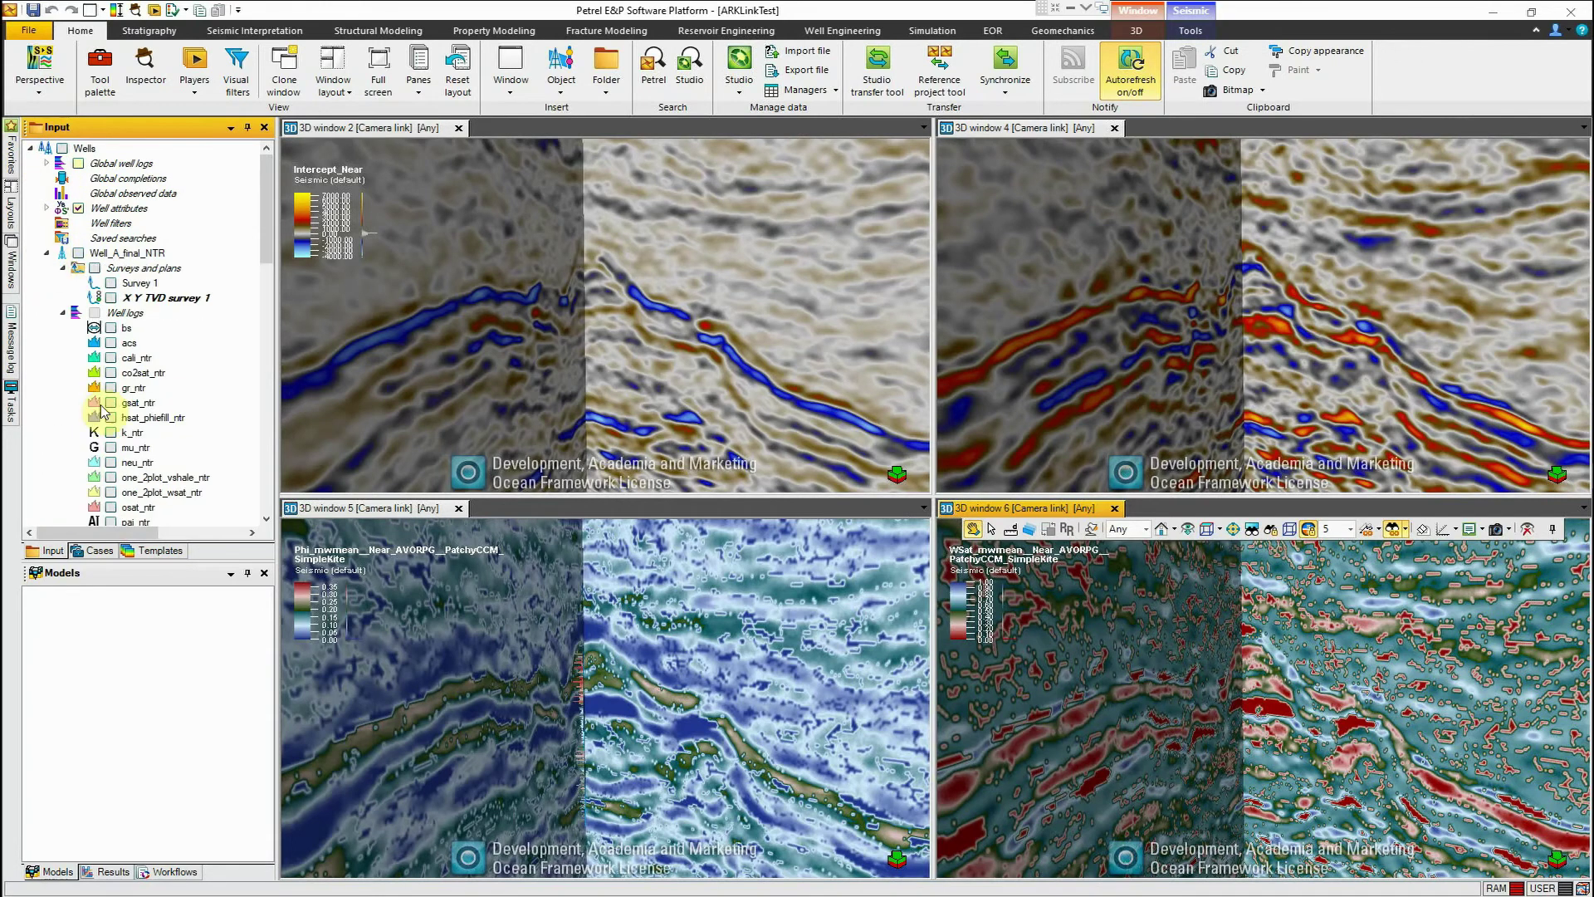
scroll(105, 423, "down", 10)
scroll(107, 440, "down", 2)
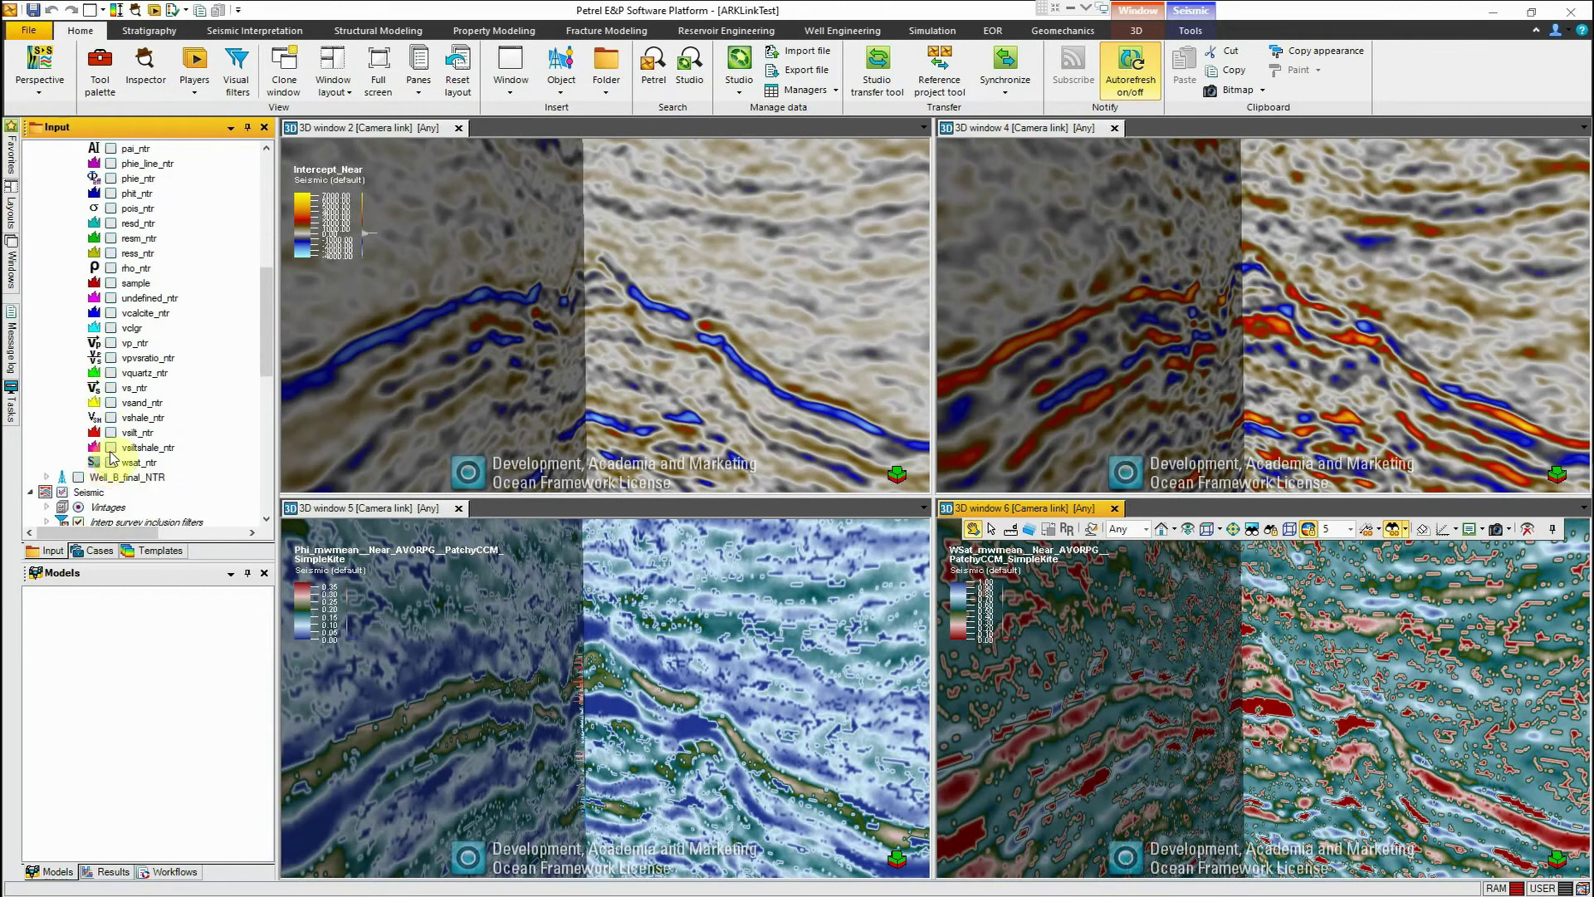
left_click(110, 462)
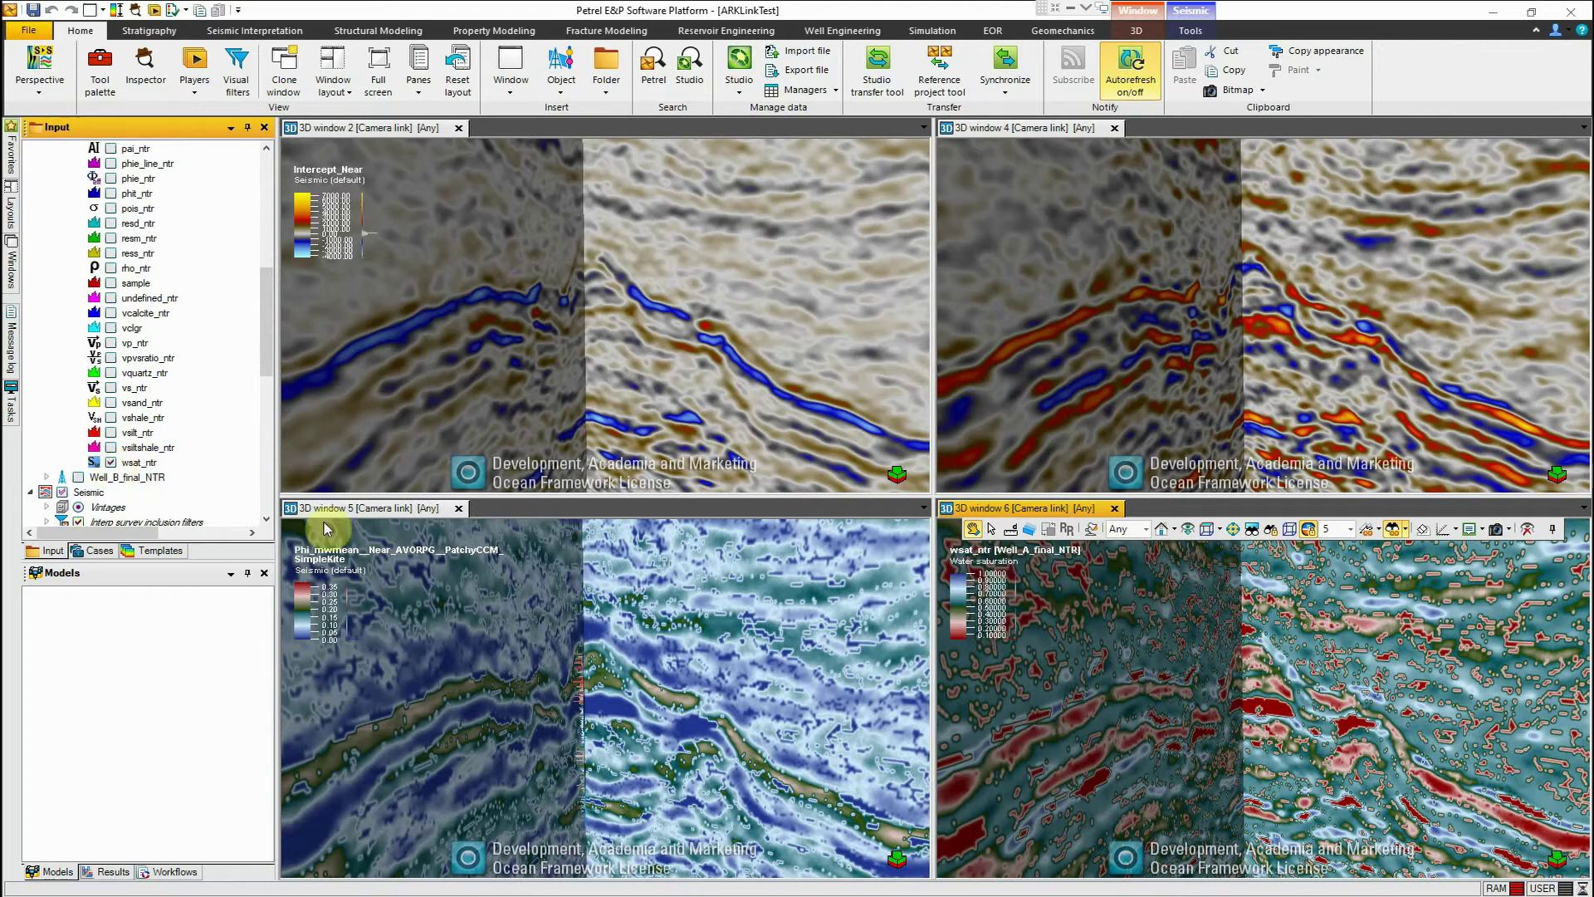
- Move the WSat_mwmean crossline in 3D window 6 to 241 to uncover the well log
left_click(1116, 687)
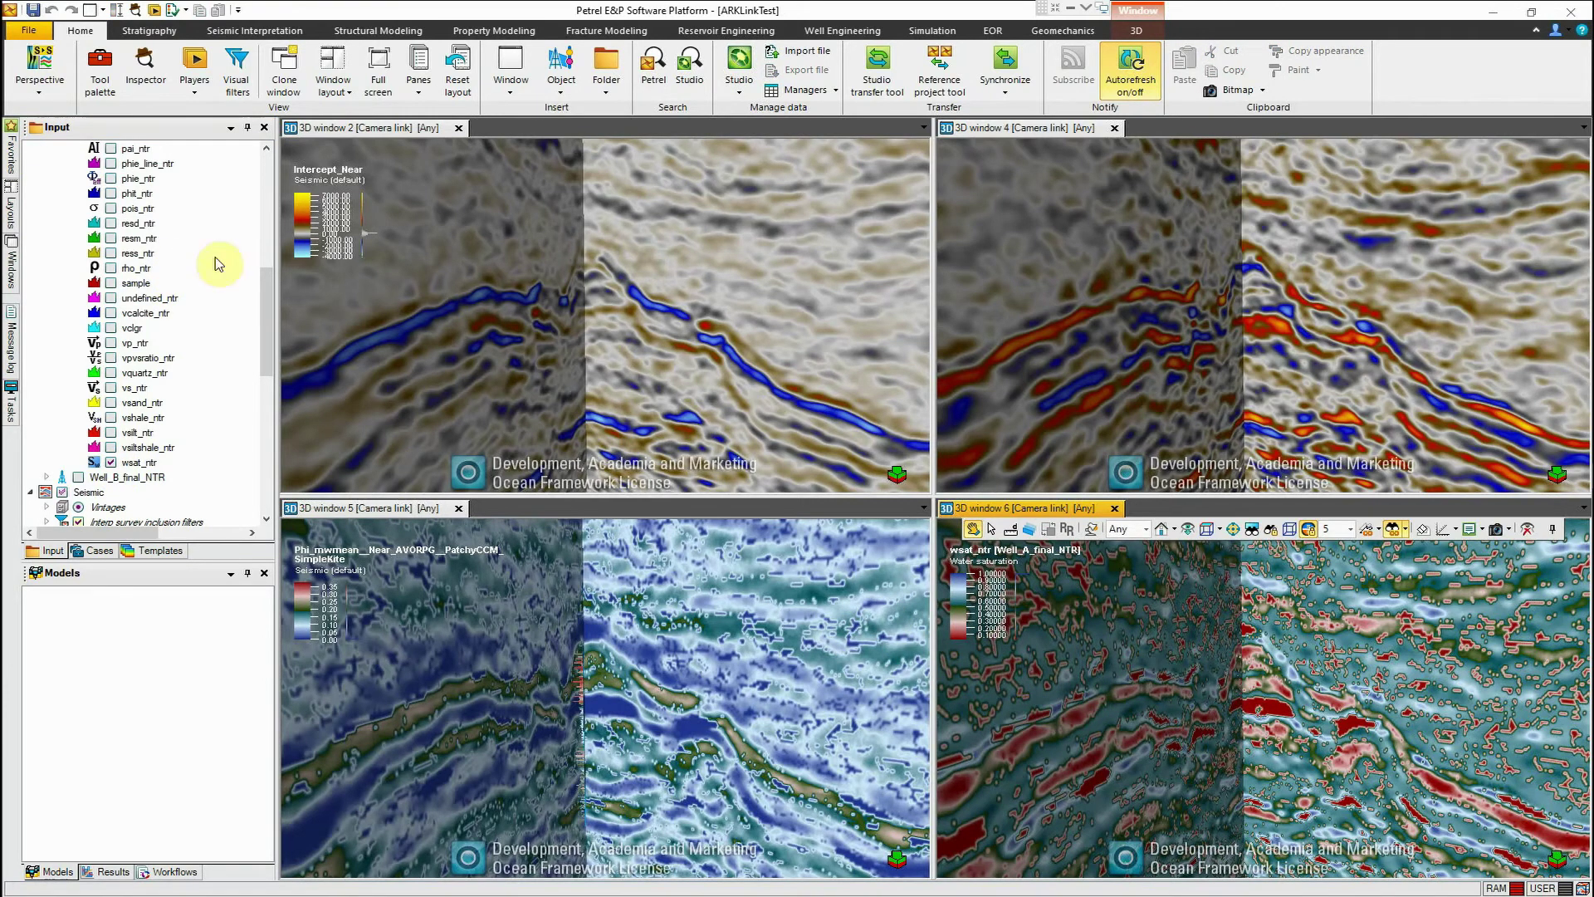
scroll(270, 331, "down", 6)
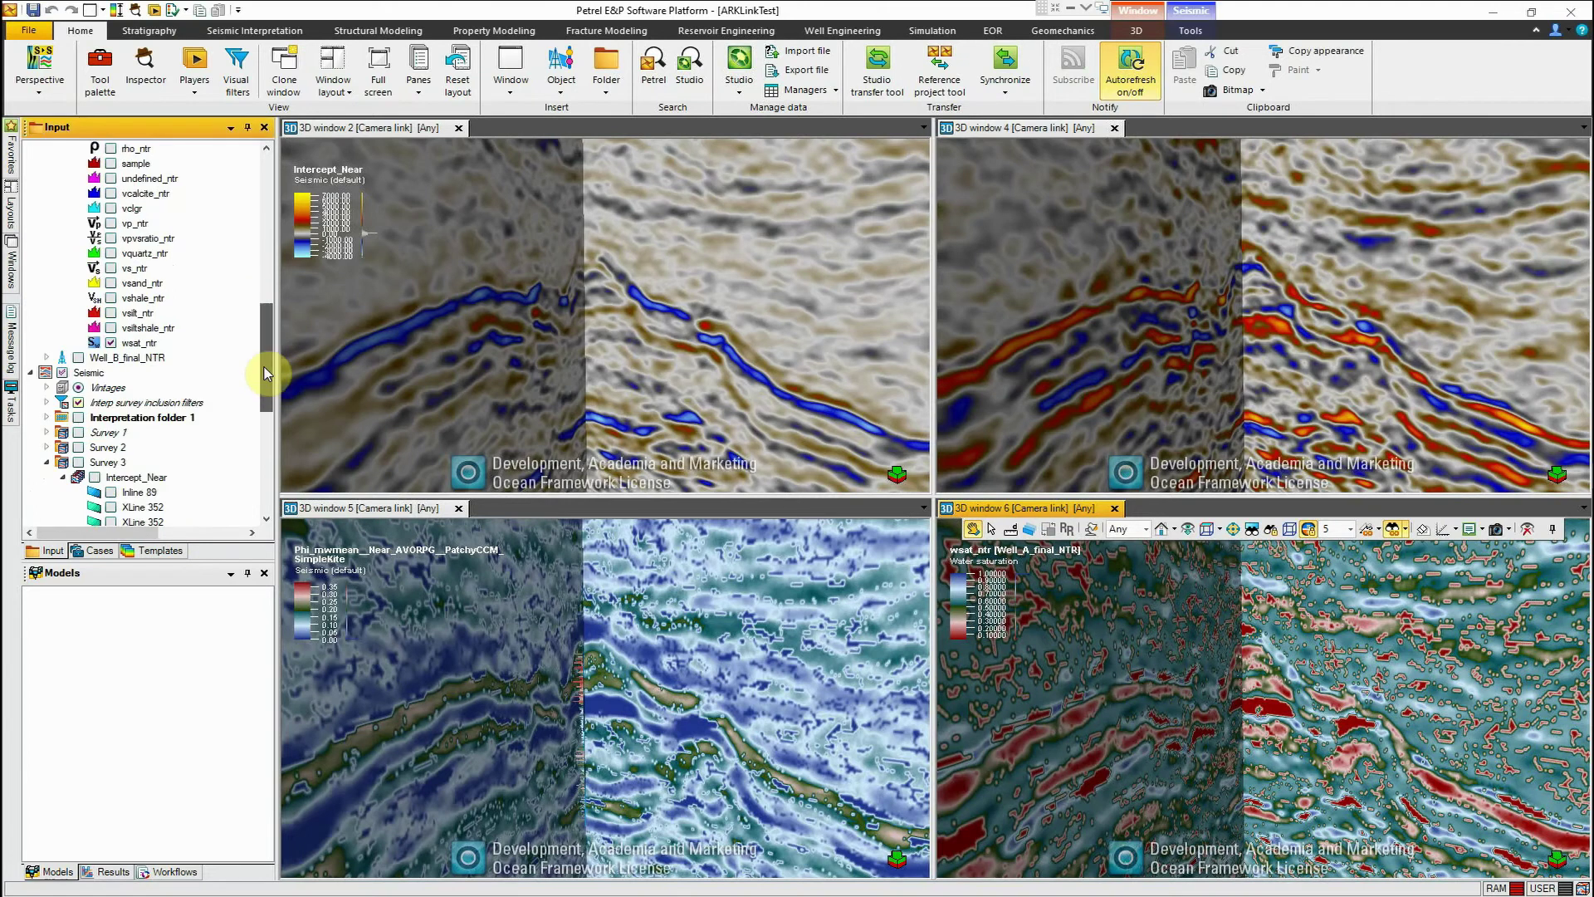
left_click(178, 490)
left_click(1306, 787)
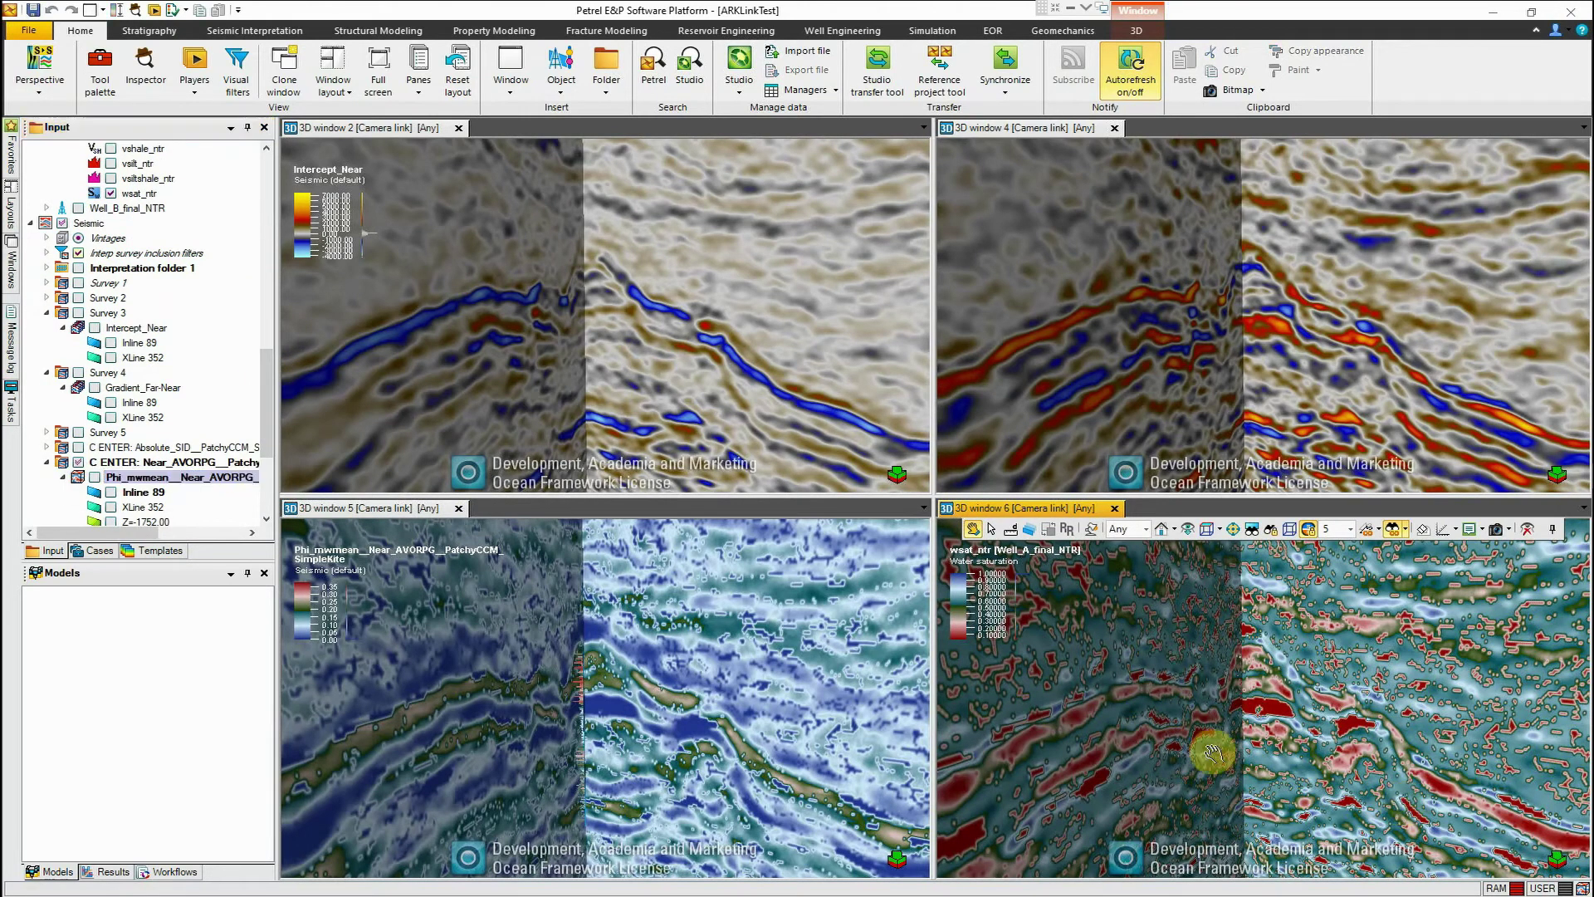
left_click_drag(1126, 680, 1007, 695)
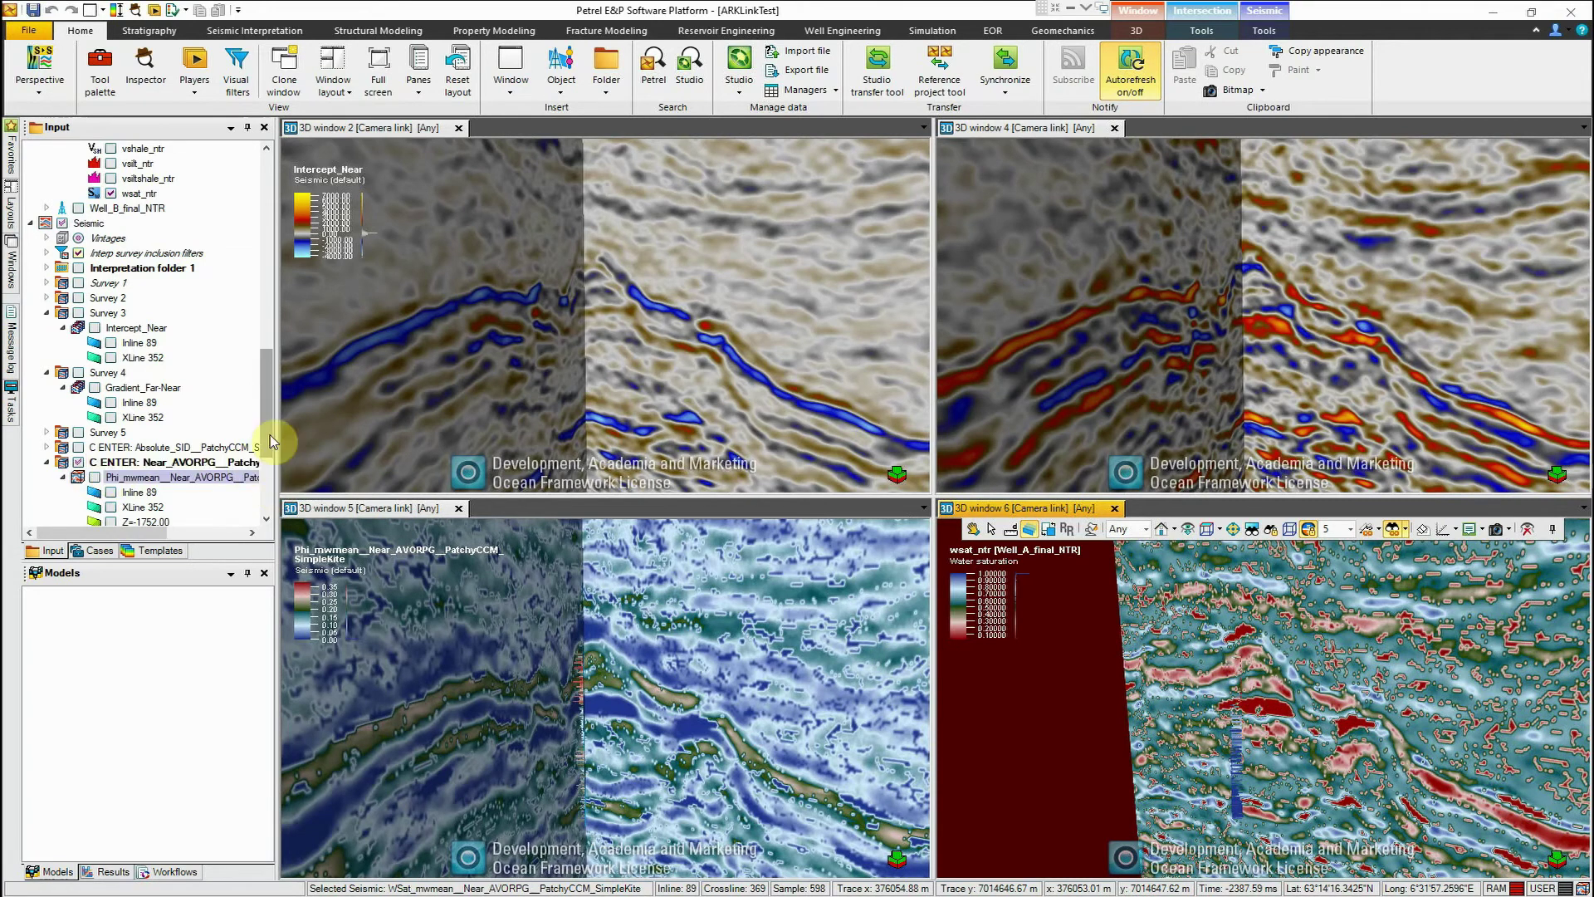
- Replace the WSat_mwmean display in 3D window 6 with Inline 89 and XLine 352 of the VShale_mwmean prediction
left_click(265, 468)
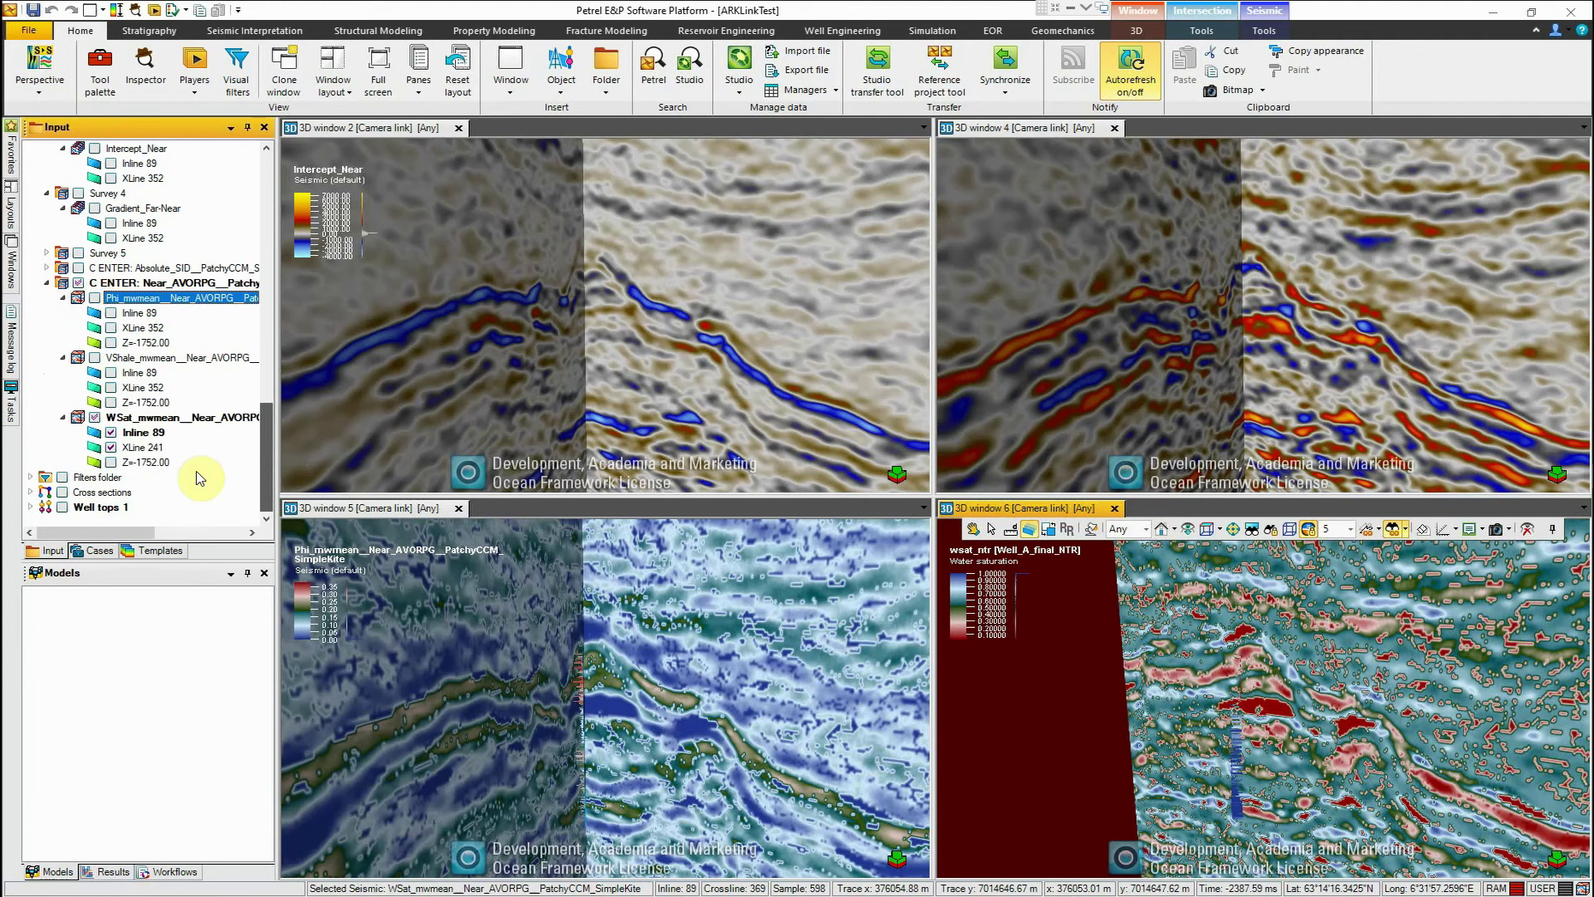
left_click(94, 418)
left_click(110, 387)
left_click(111, 372)
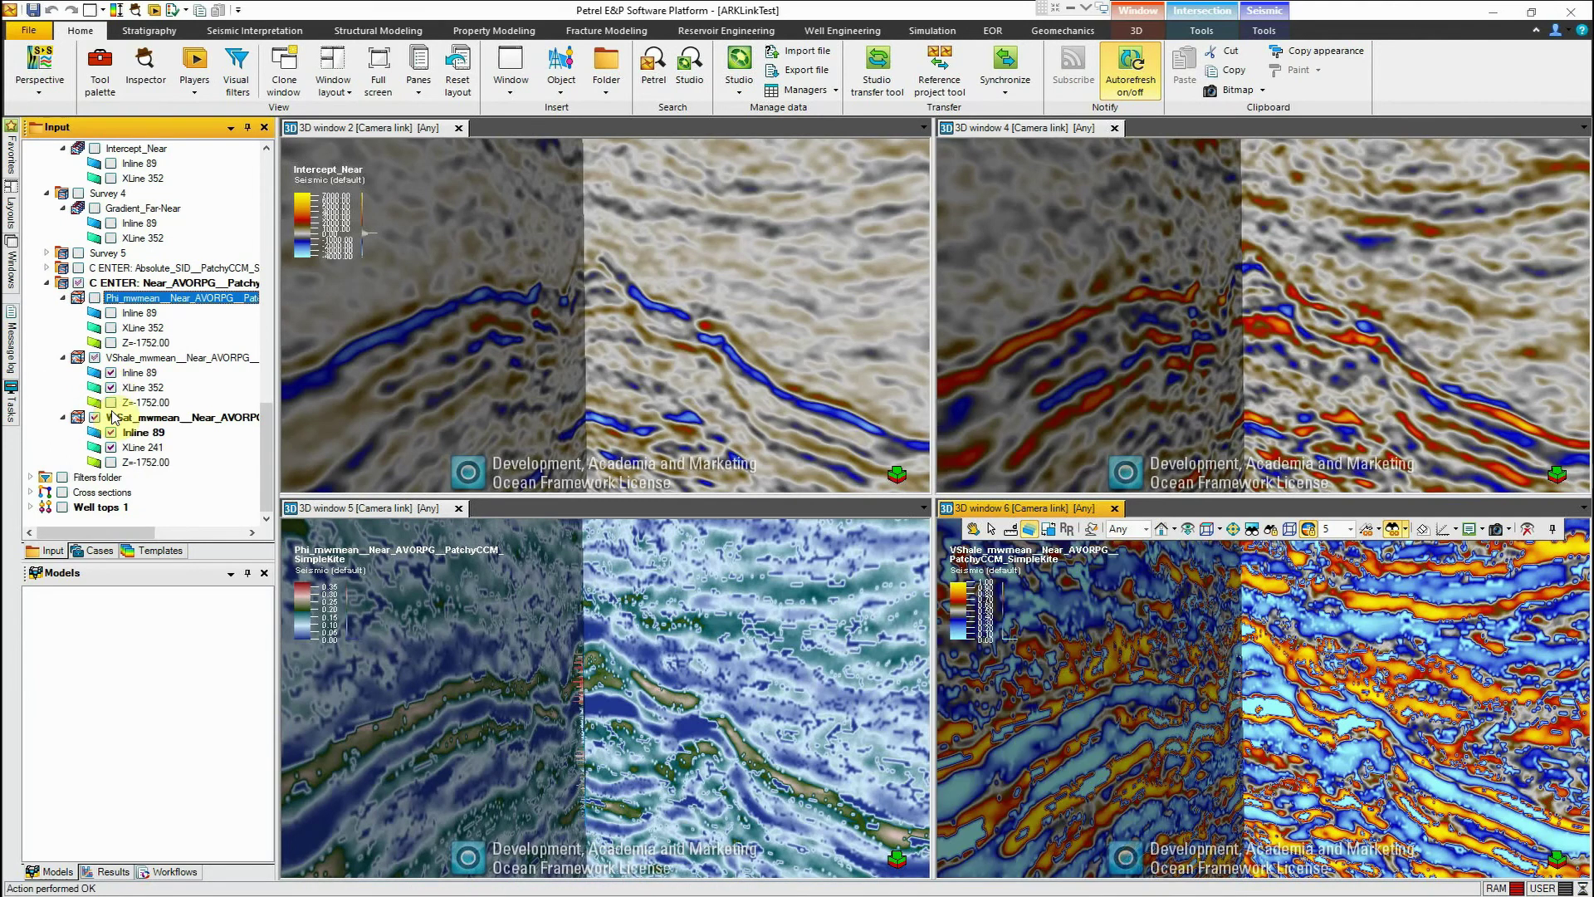
- Assign the global RPT_Reverse color table to the VShale_mwmean prediction volume
right_click(142, 357)
left_click(213, 154)
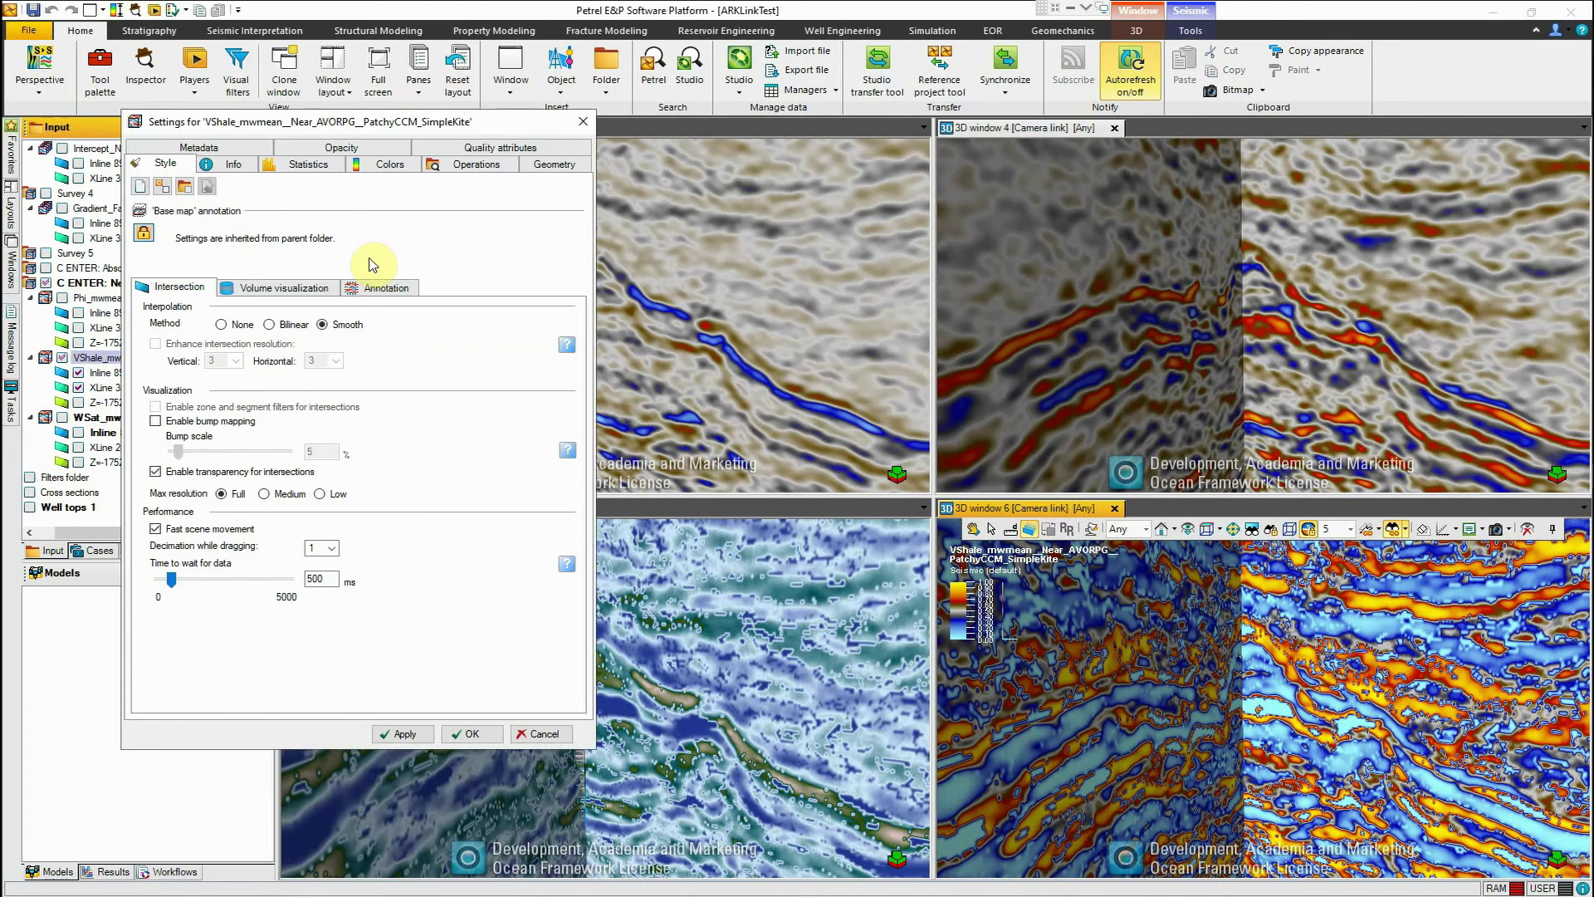
left_click(378, 165)
left_click(333, 205)
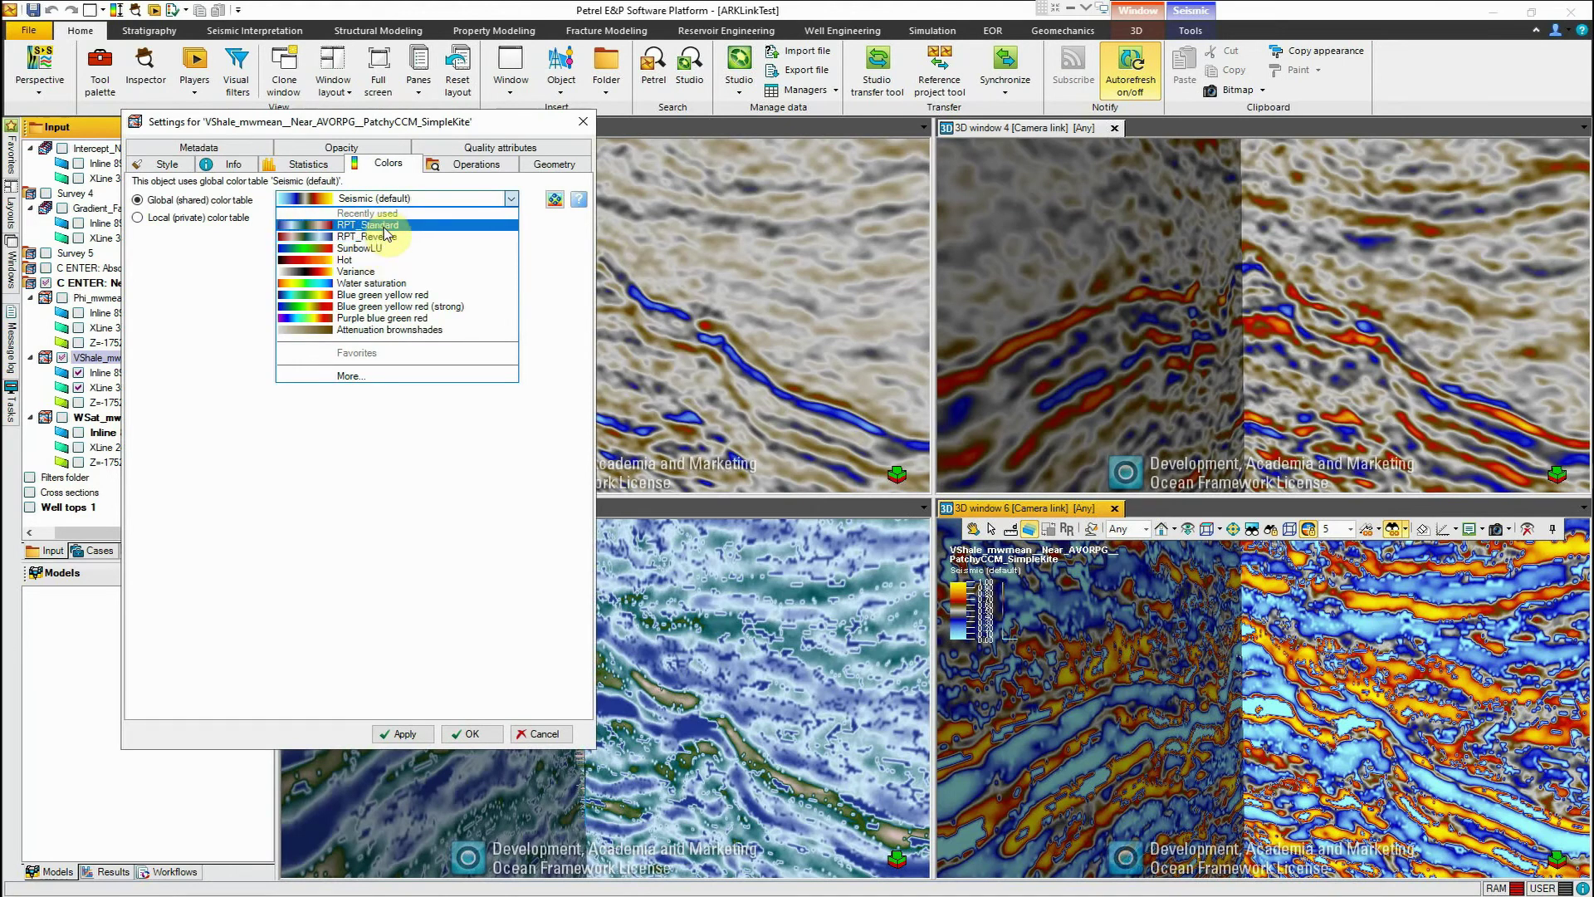
left_click(384, 236)
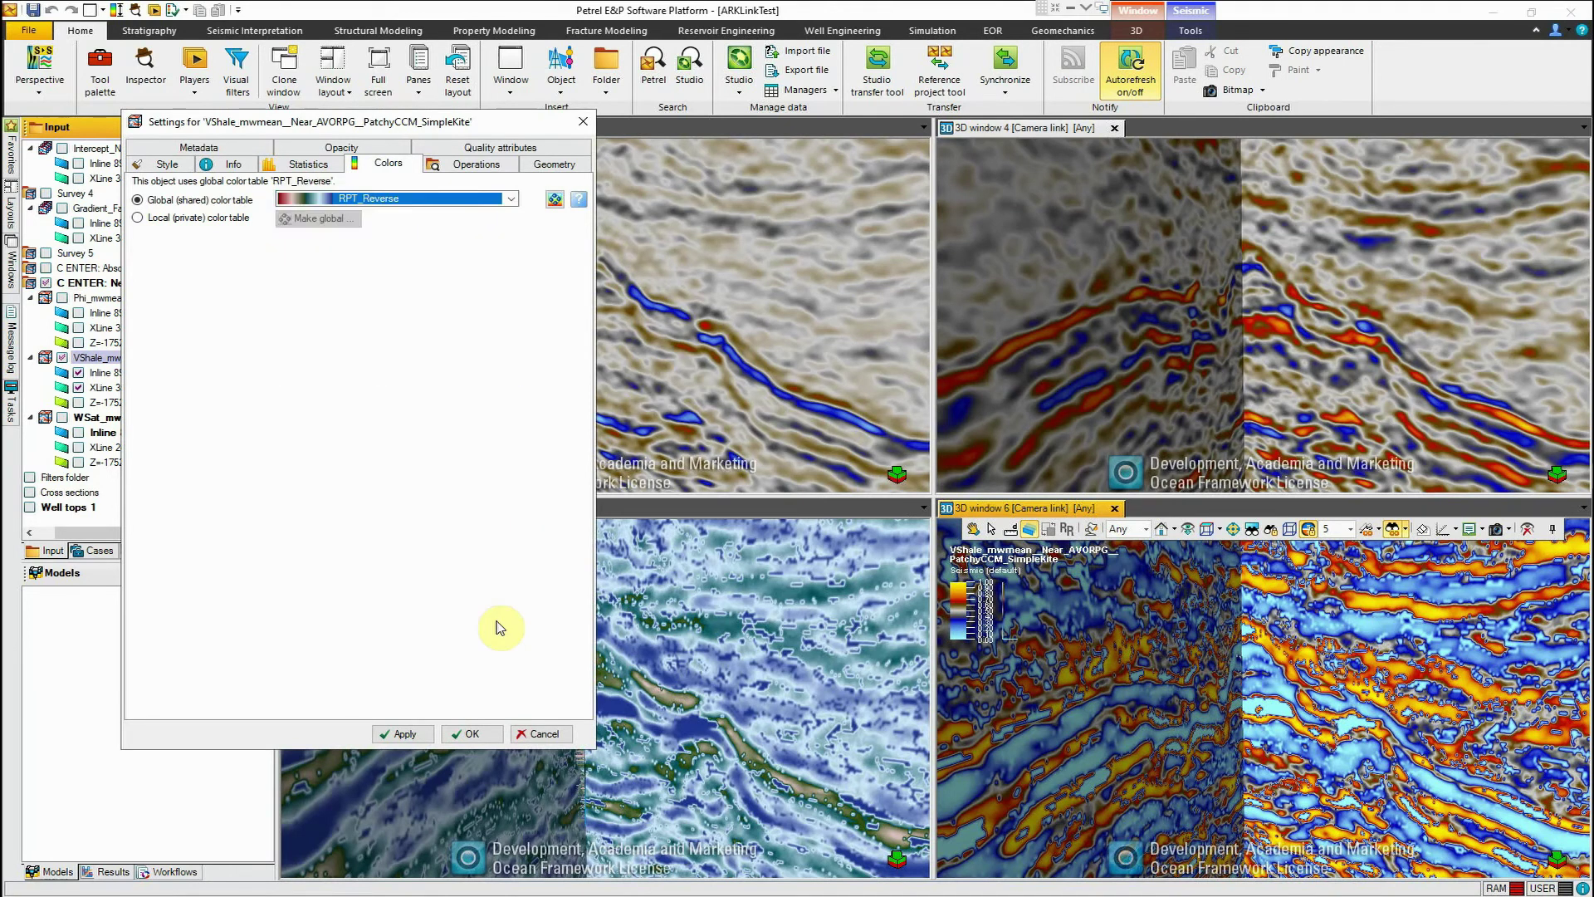
left_click(473, 734)
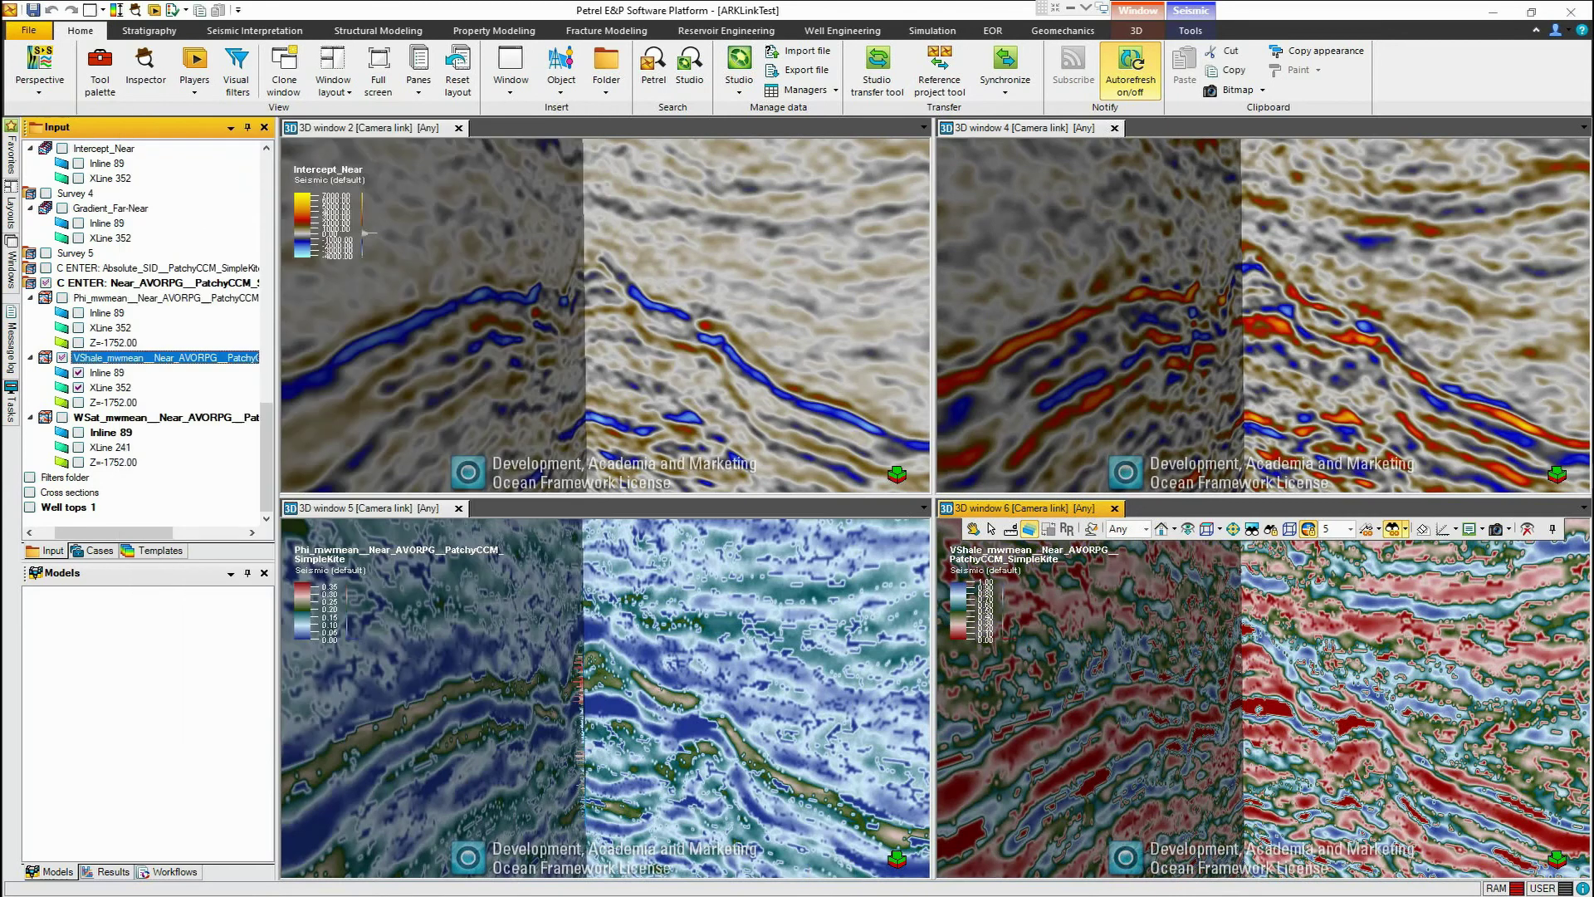
- Move the VShale_mwmean crossline in 3D window 6 to 218 and on to 180 to uncover the well log
left_click(1107, 693)
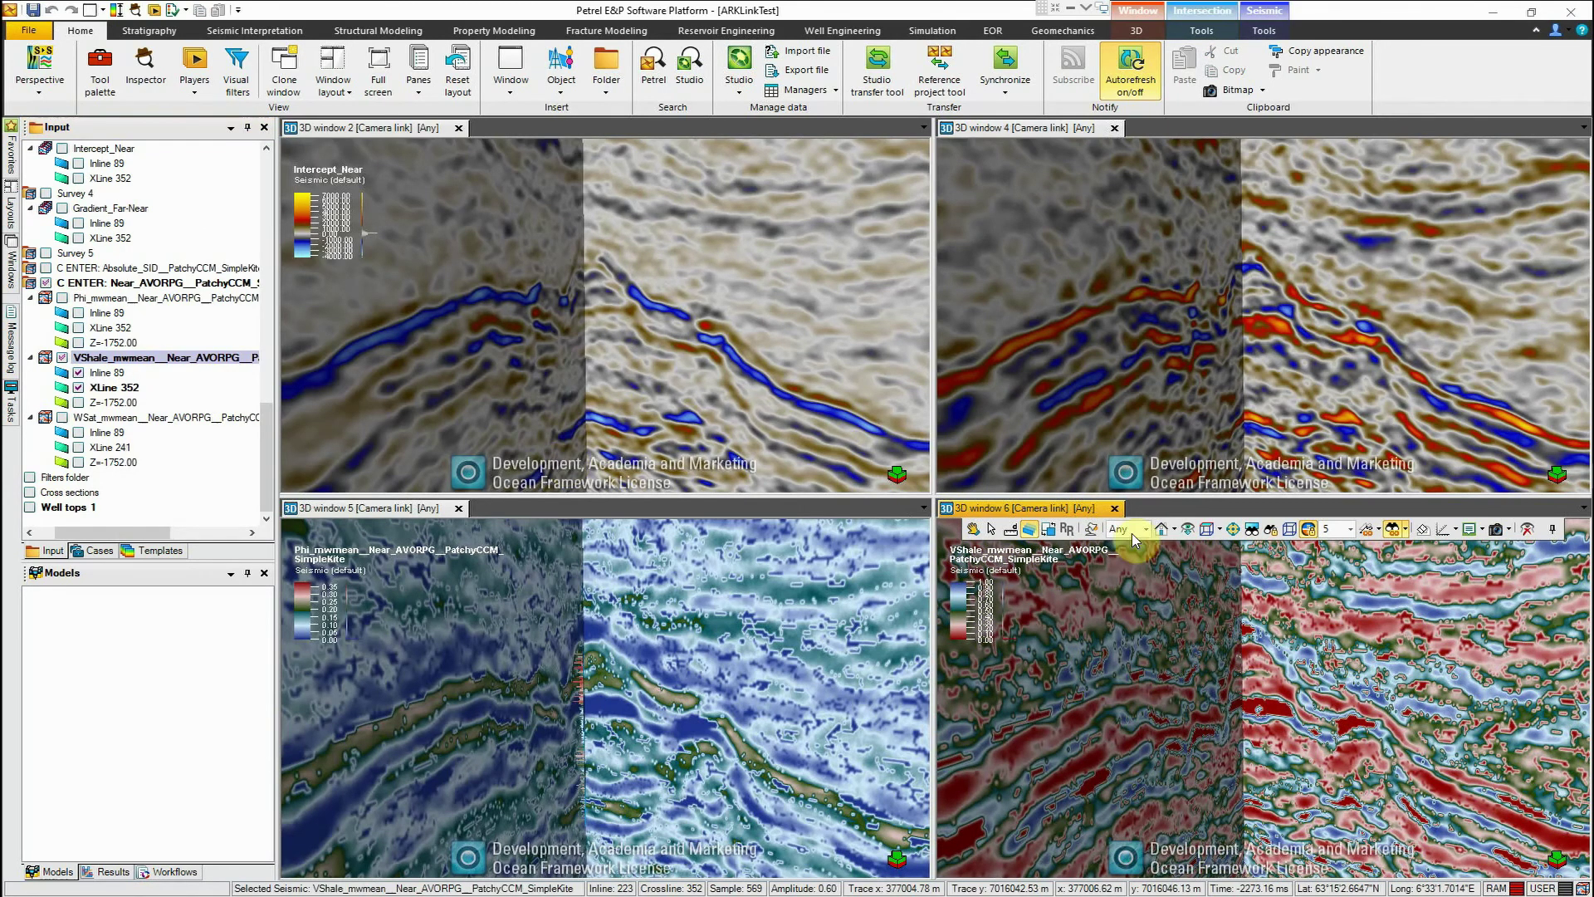
left_click_drag(1099, 717, 1010, 702)
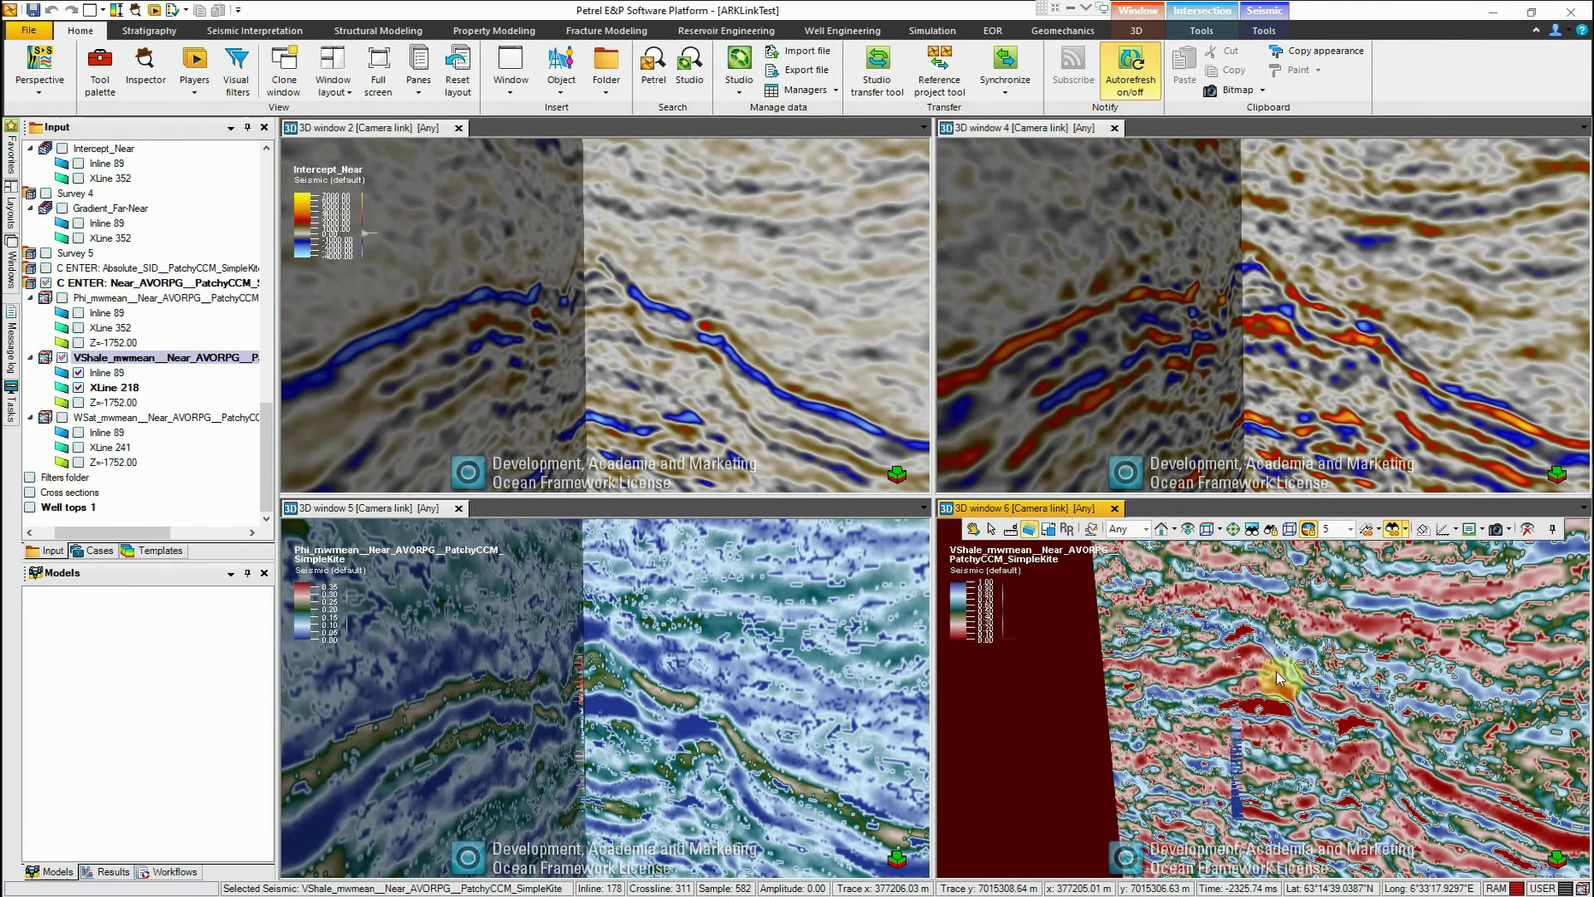
left_click(1251, 673)
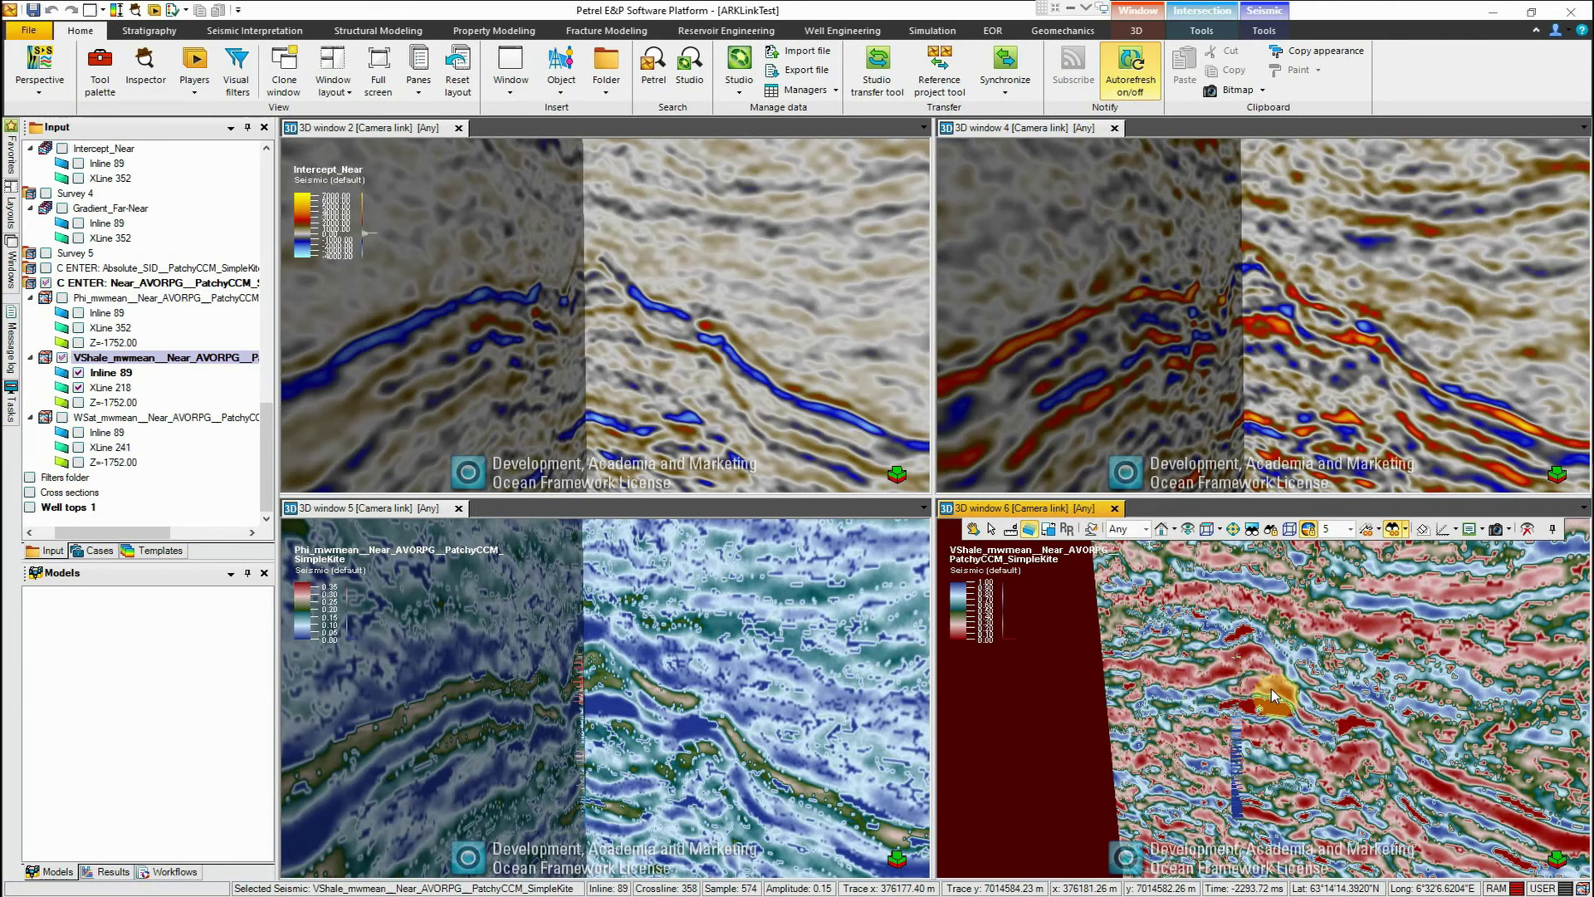
left_click_drag(1049, 723, 1025, 723)
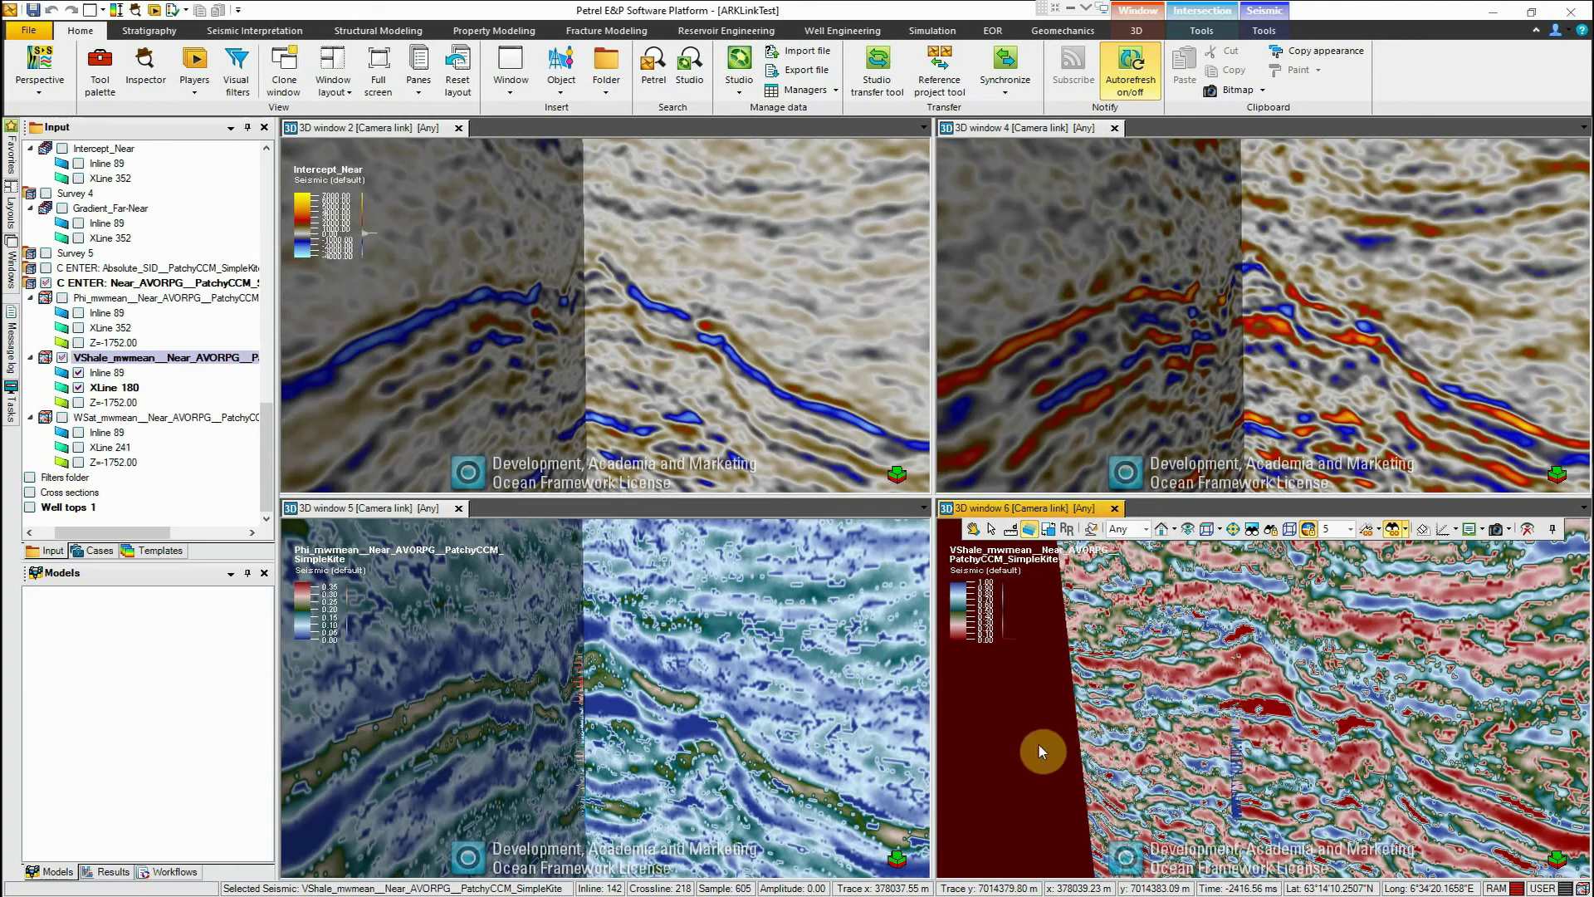
key("Right")
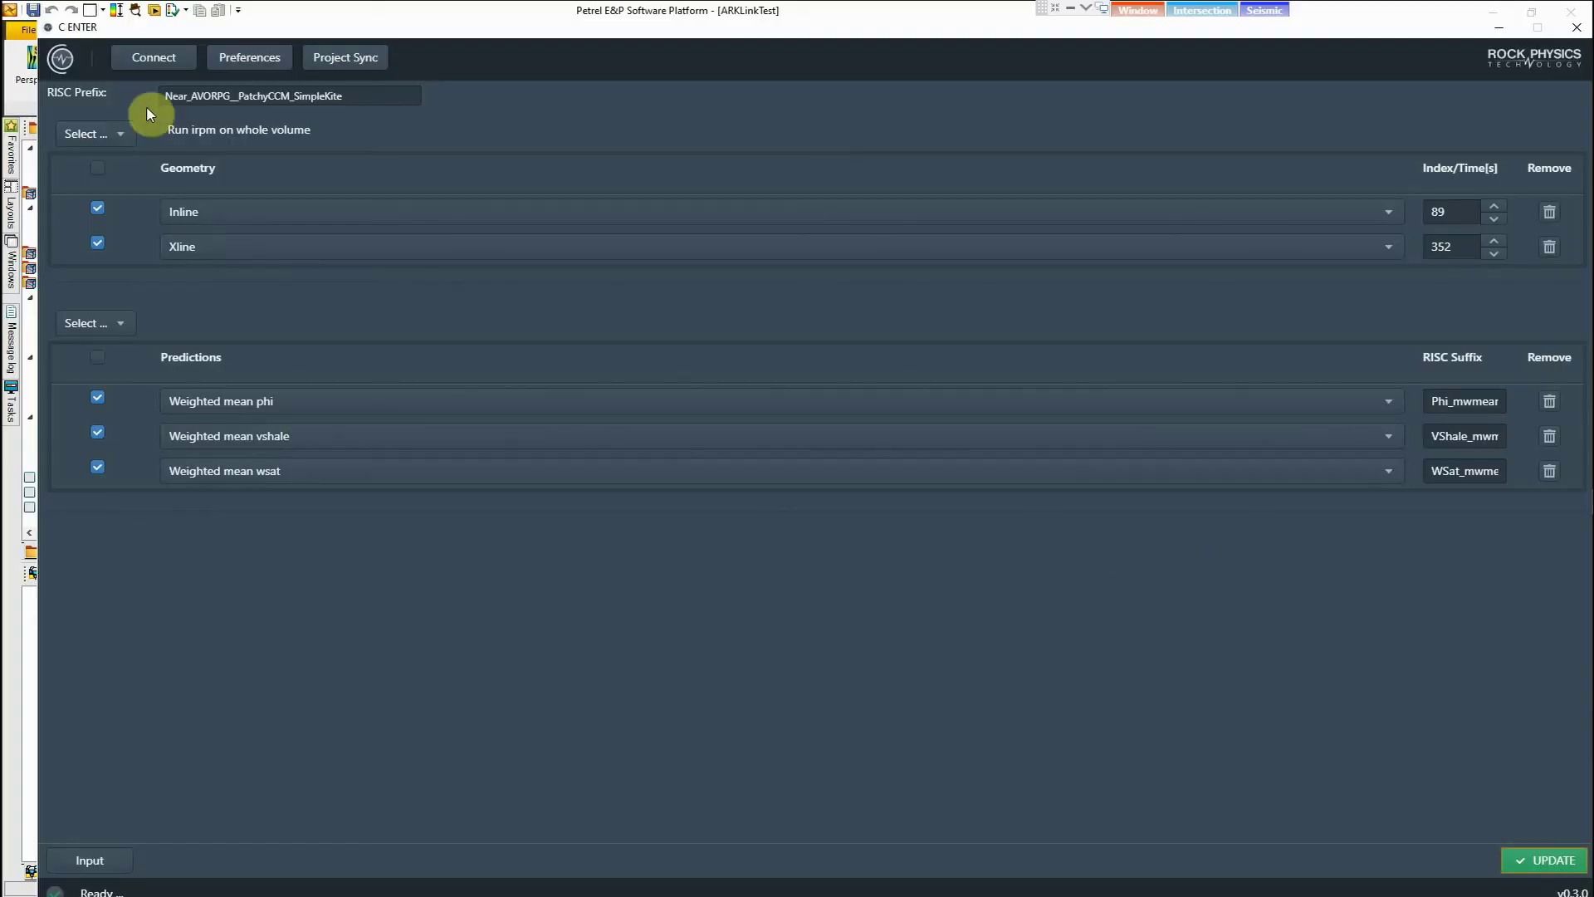
- Switch to the AVO angle stacks input setup in C ENTER and open the Far stack's angle for editing
left_click(87, 861)
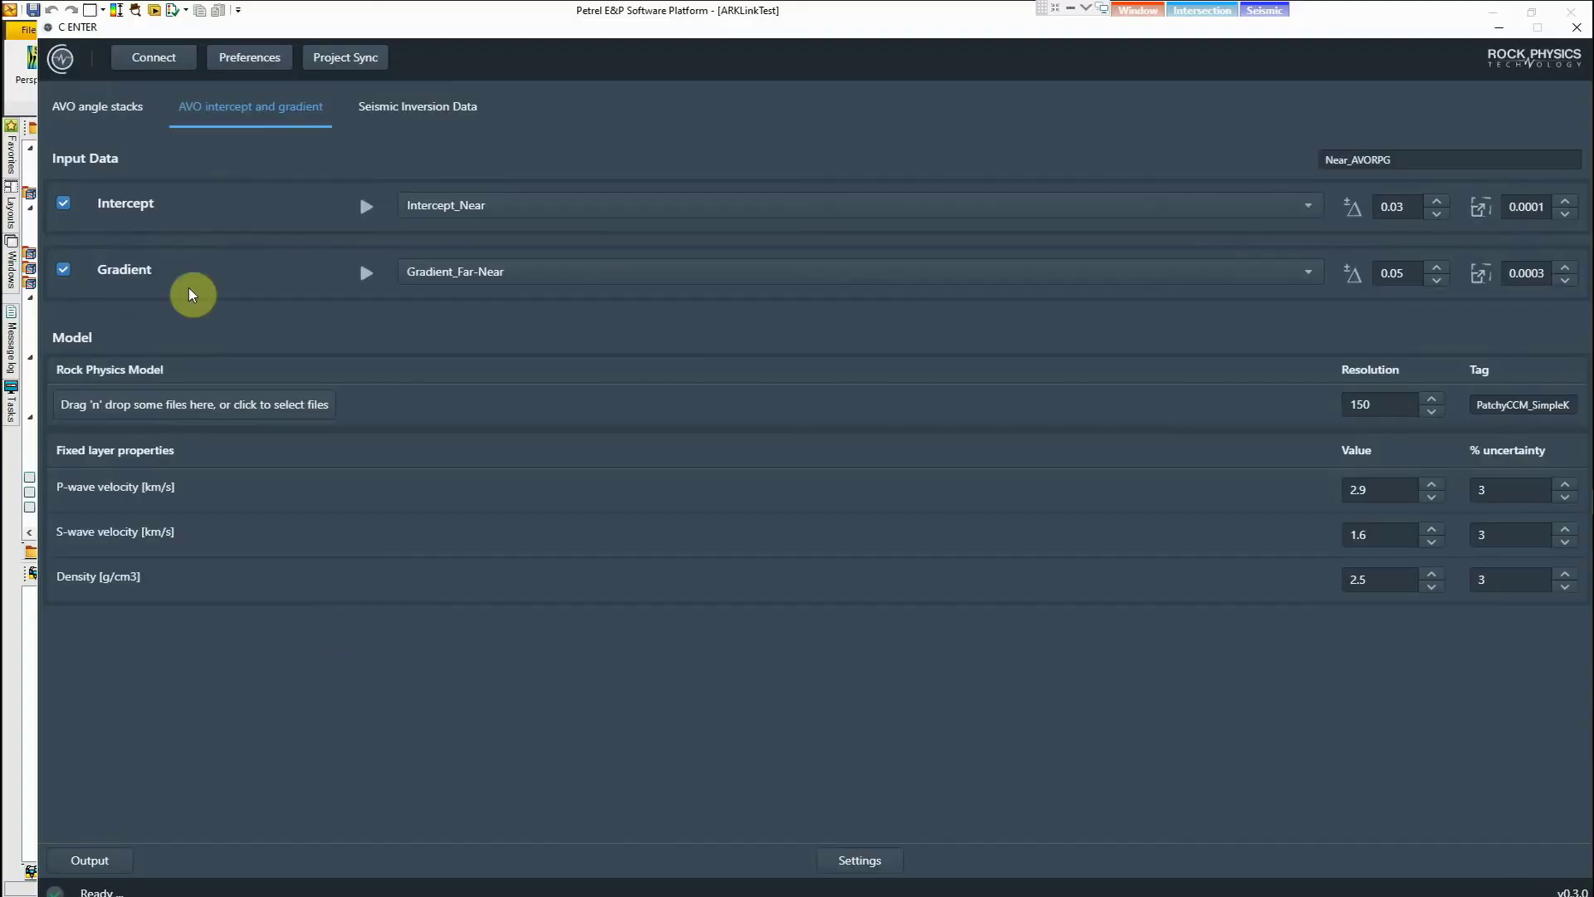
left_click(92, 106)
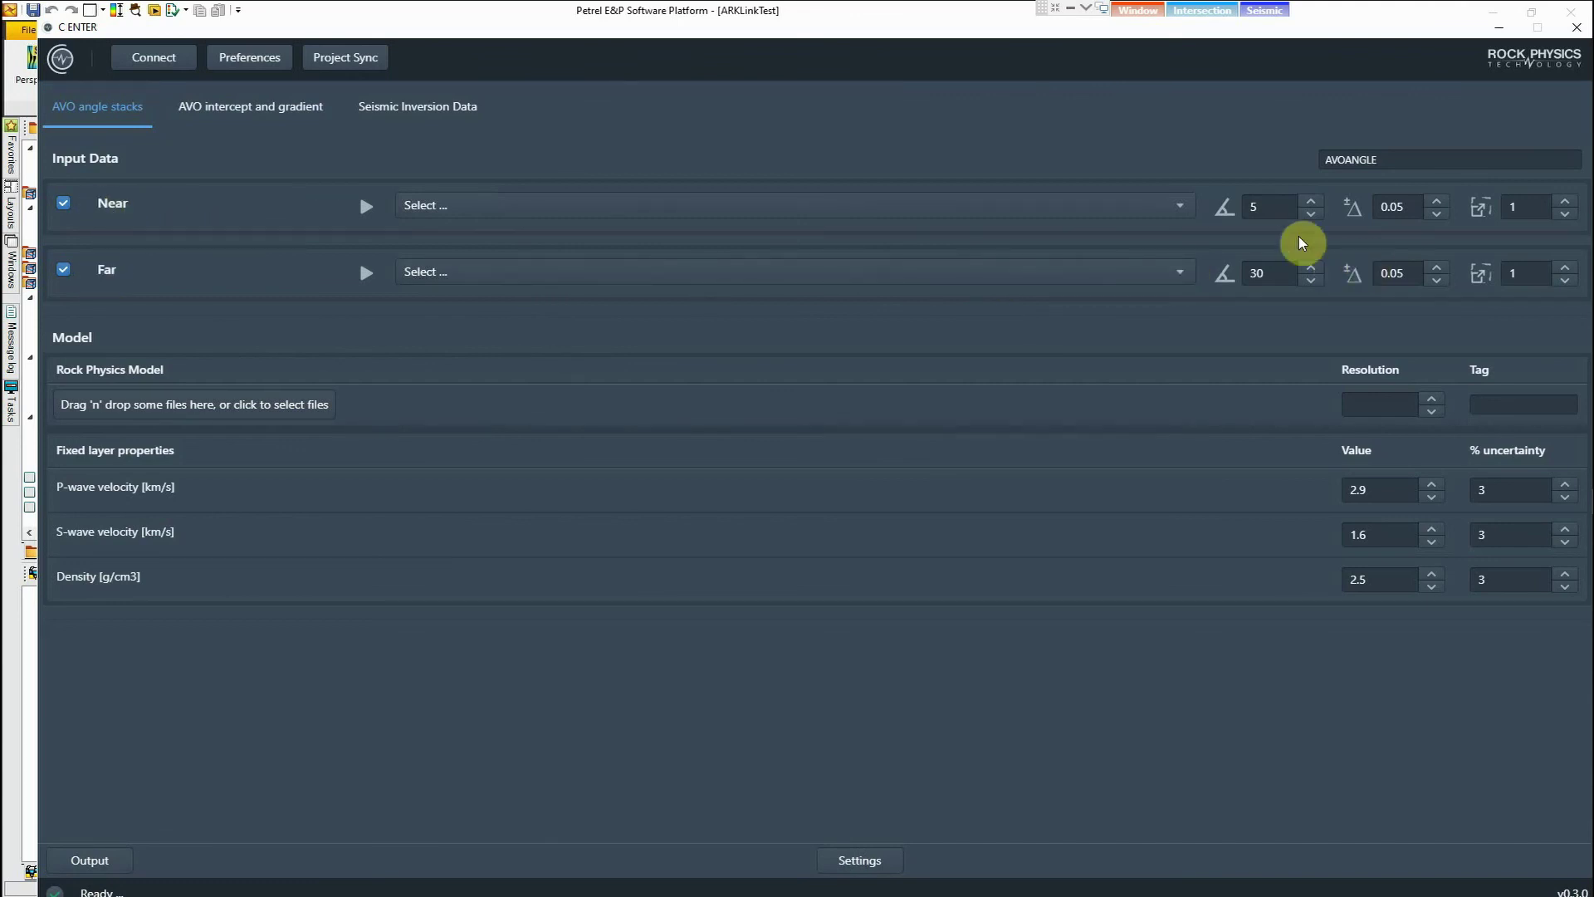
double_click(1255, 276)
left_click(1241, 276)
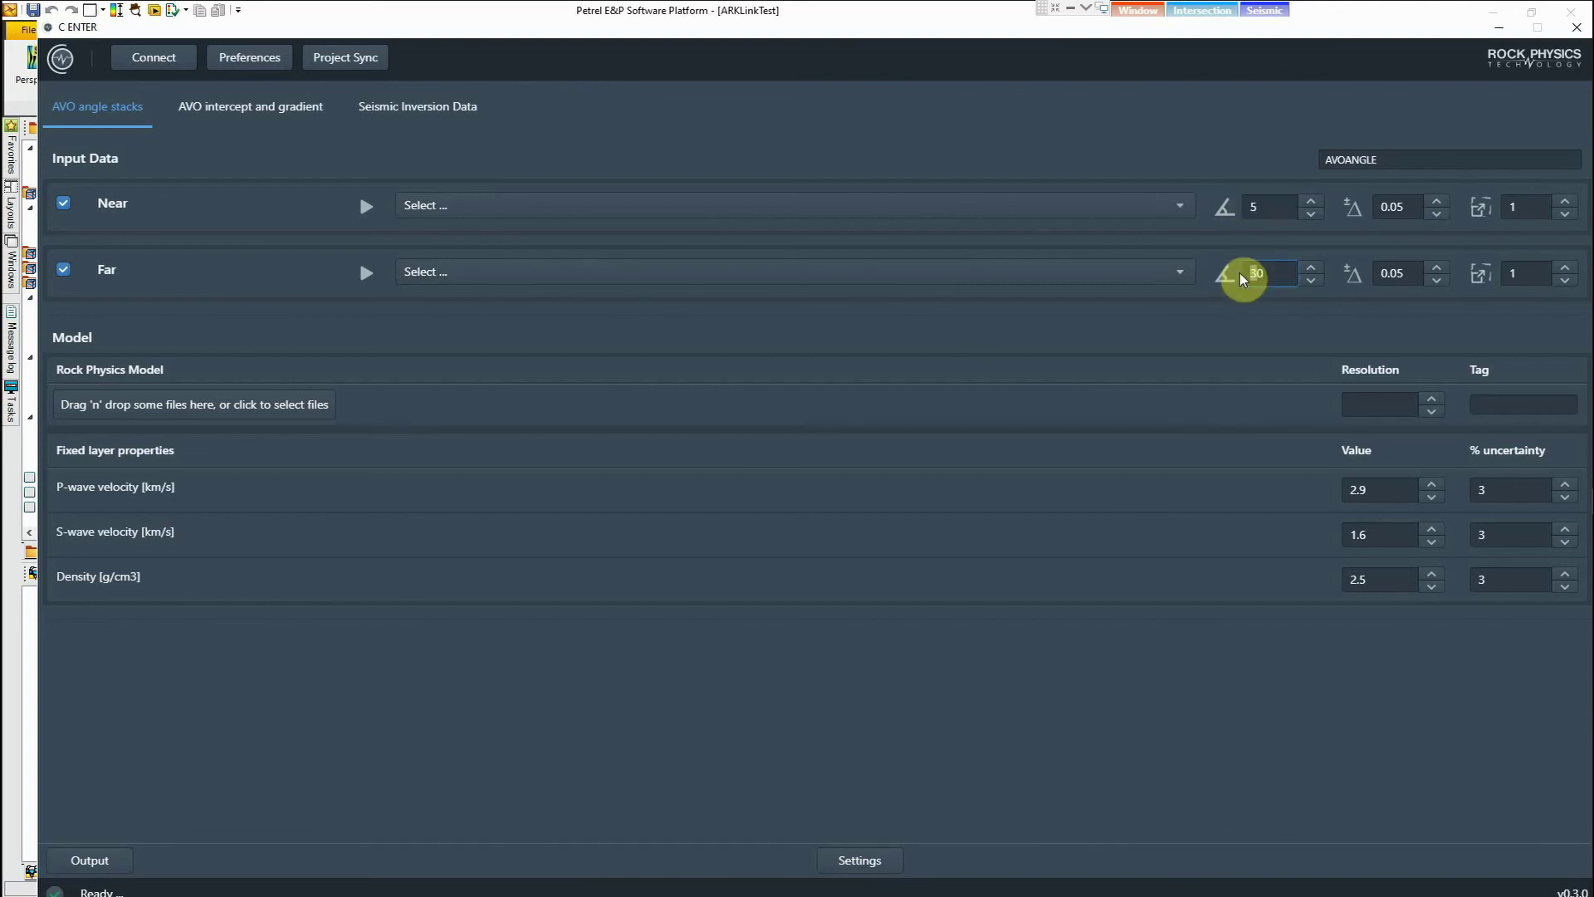